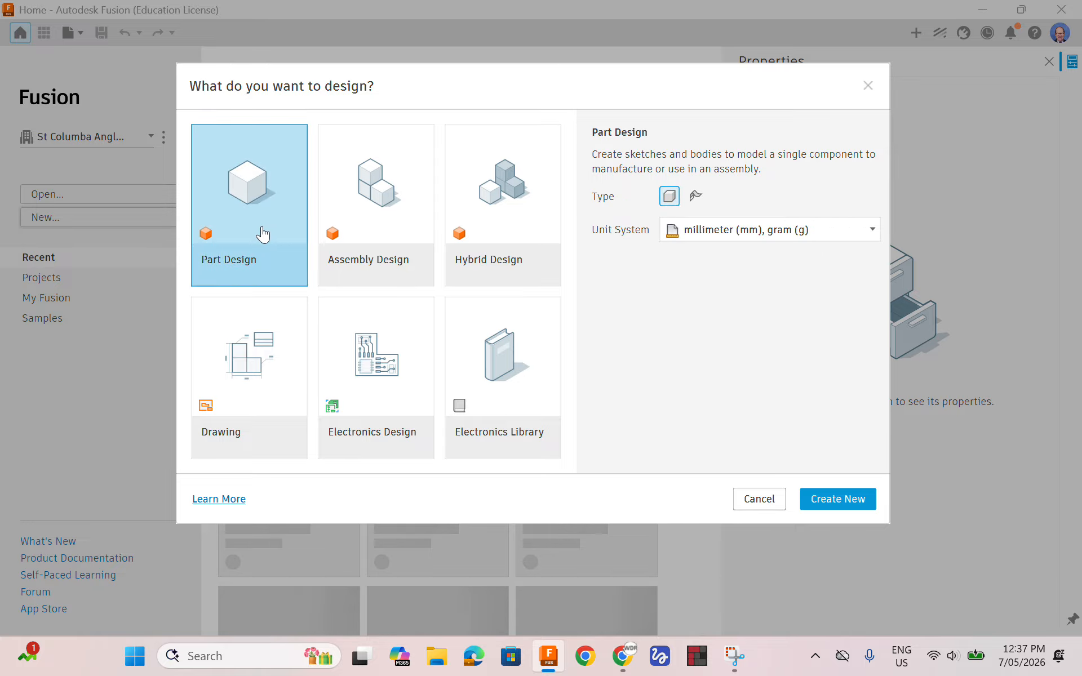
Create a new solid Part Design with millimetre and gram units
click(243, 233)
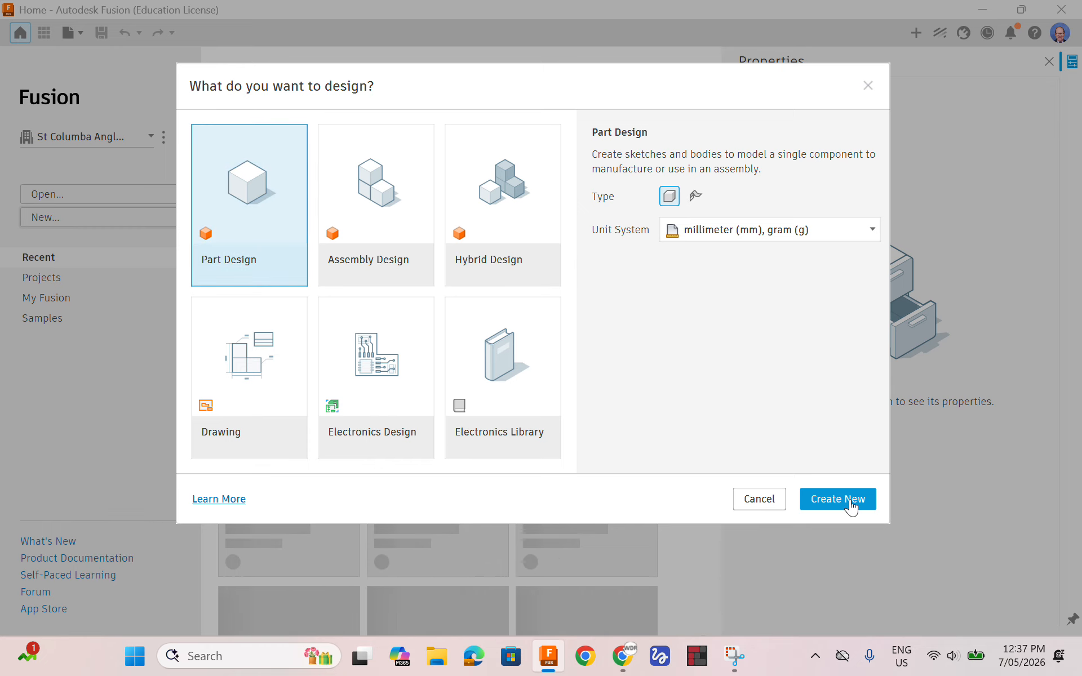
click(838, 499)
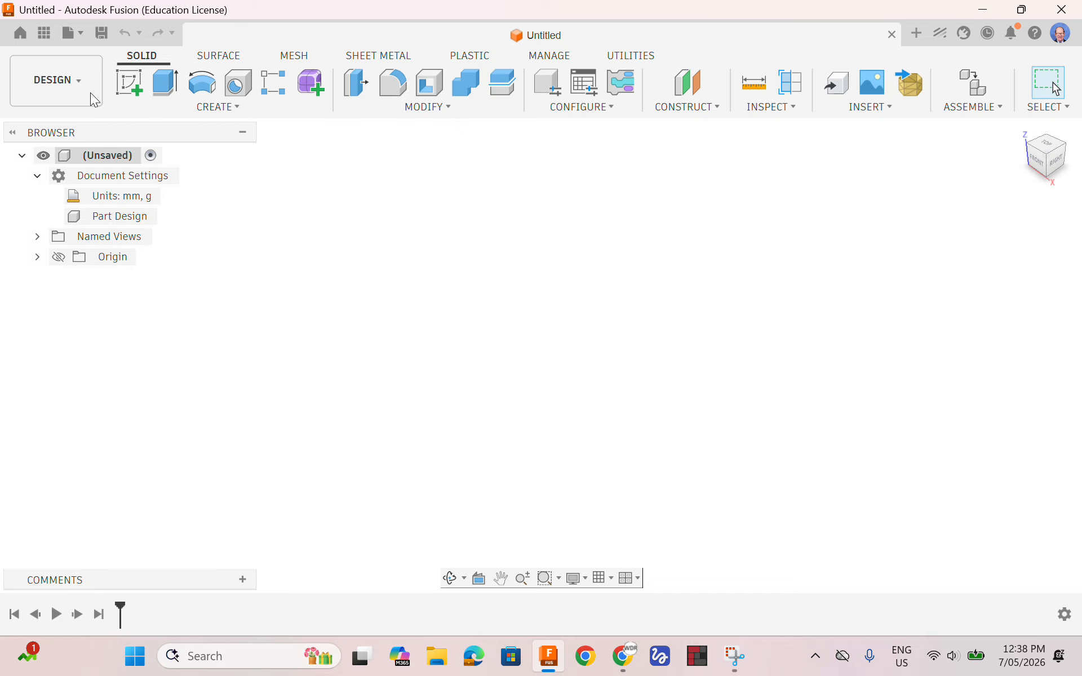
click(45, 33)
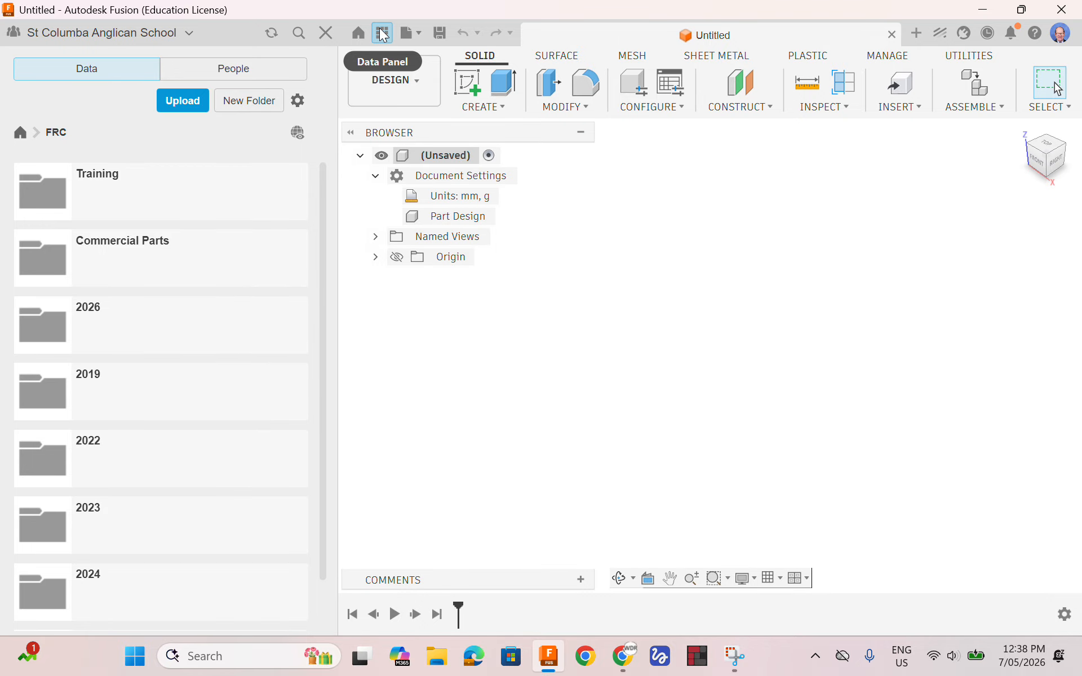
click(383, 34)
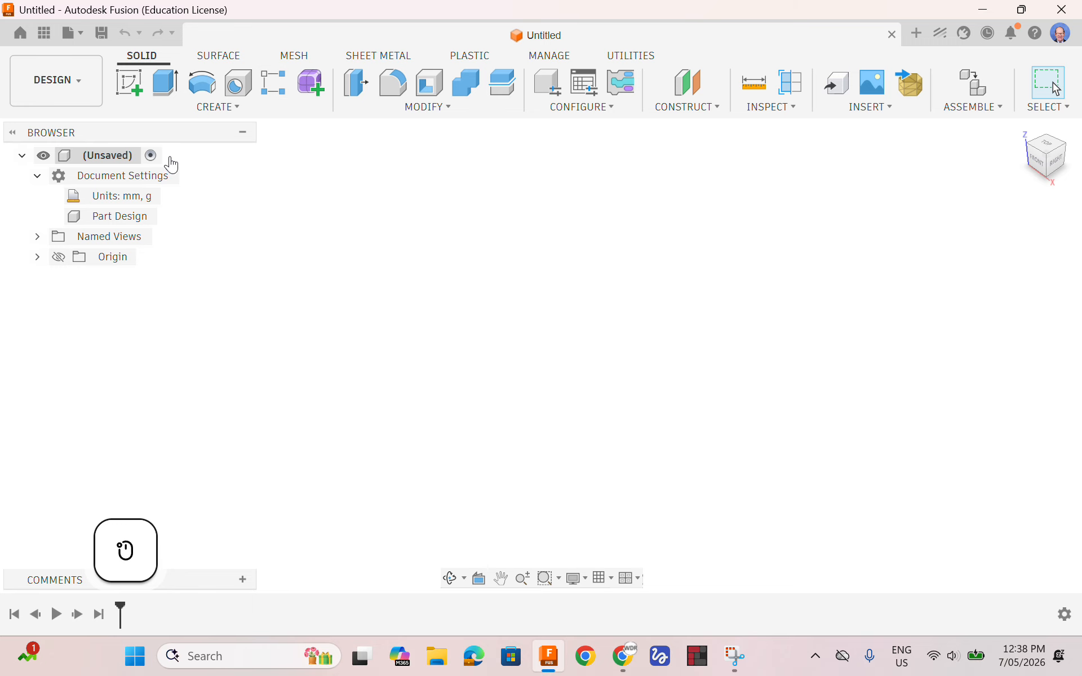
click(44, 33)
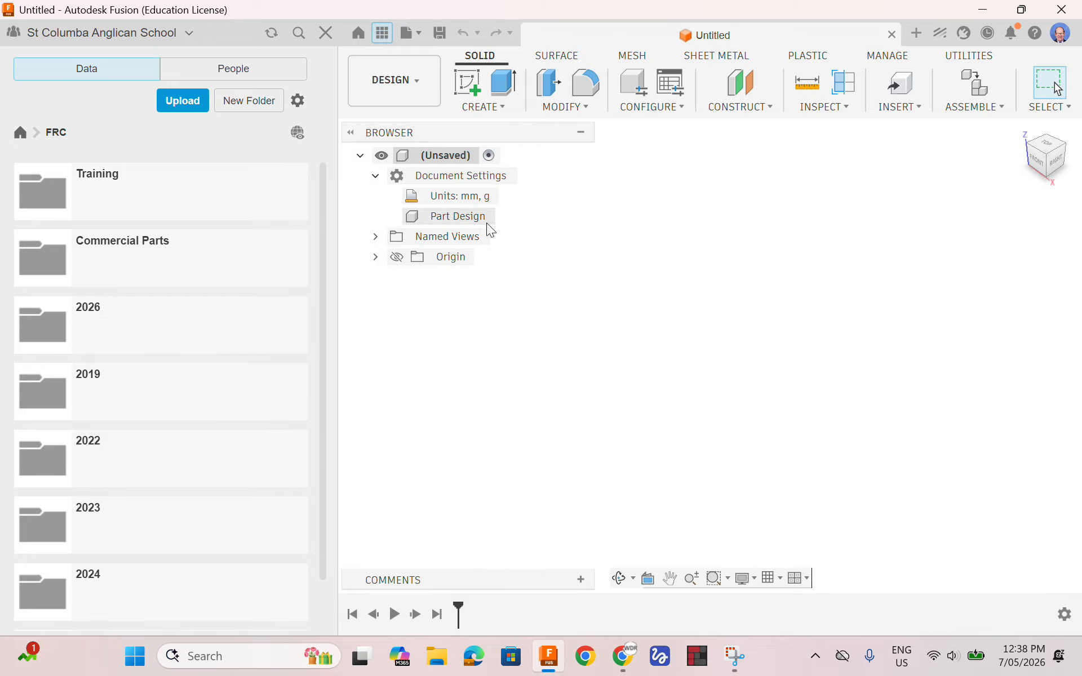
click(382, 34)
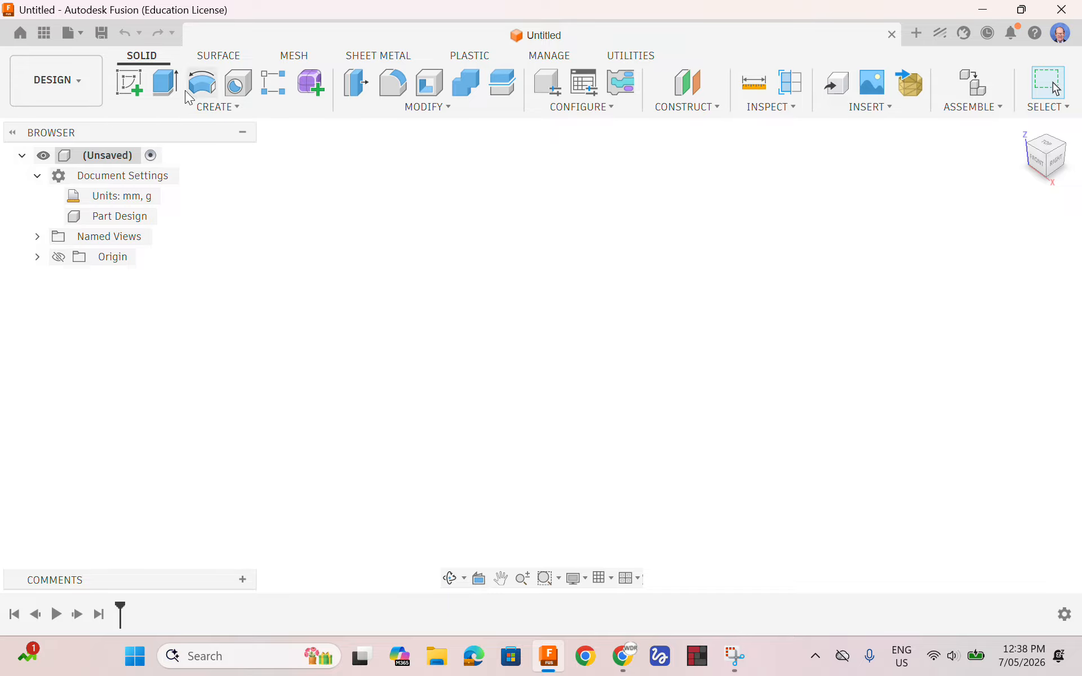
Start a new sketch on the horizontal XY origin plane and look straight at it from the top
click(229, 113)
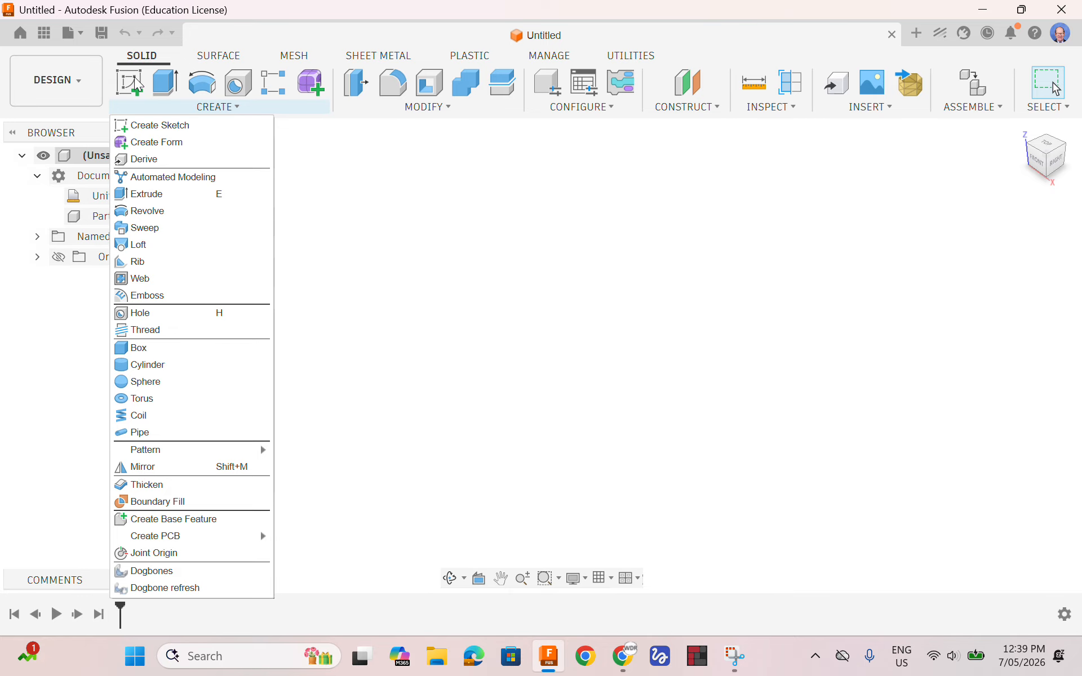
click(129, 84)
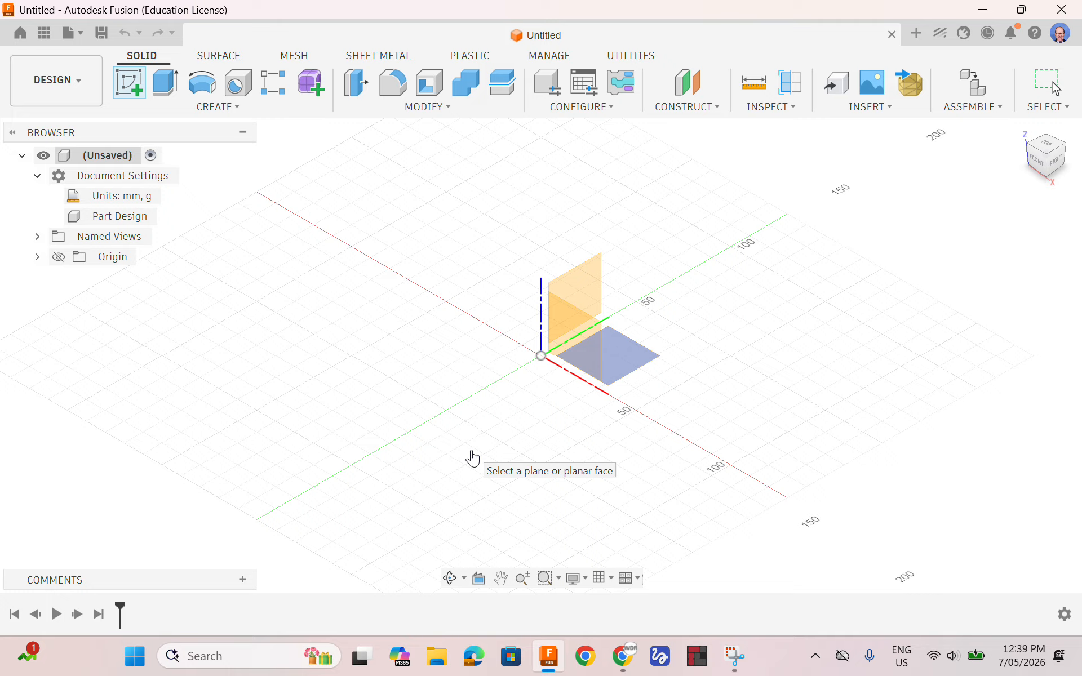
click(629, 361)
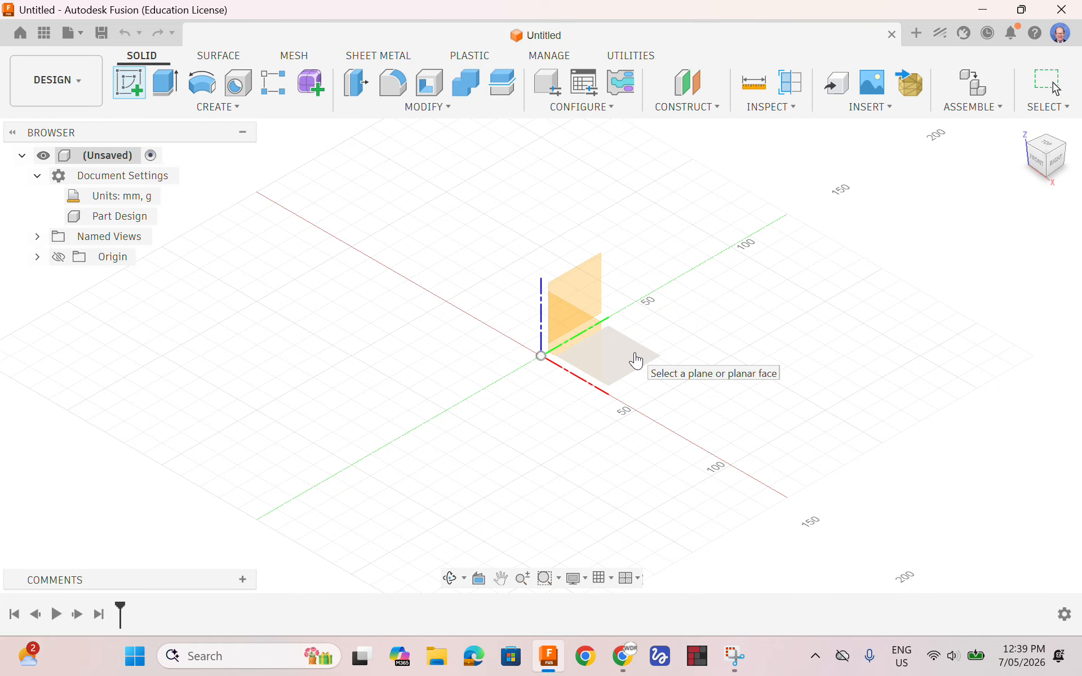
click(636, 358)
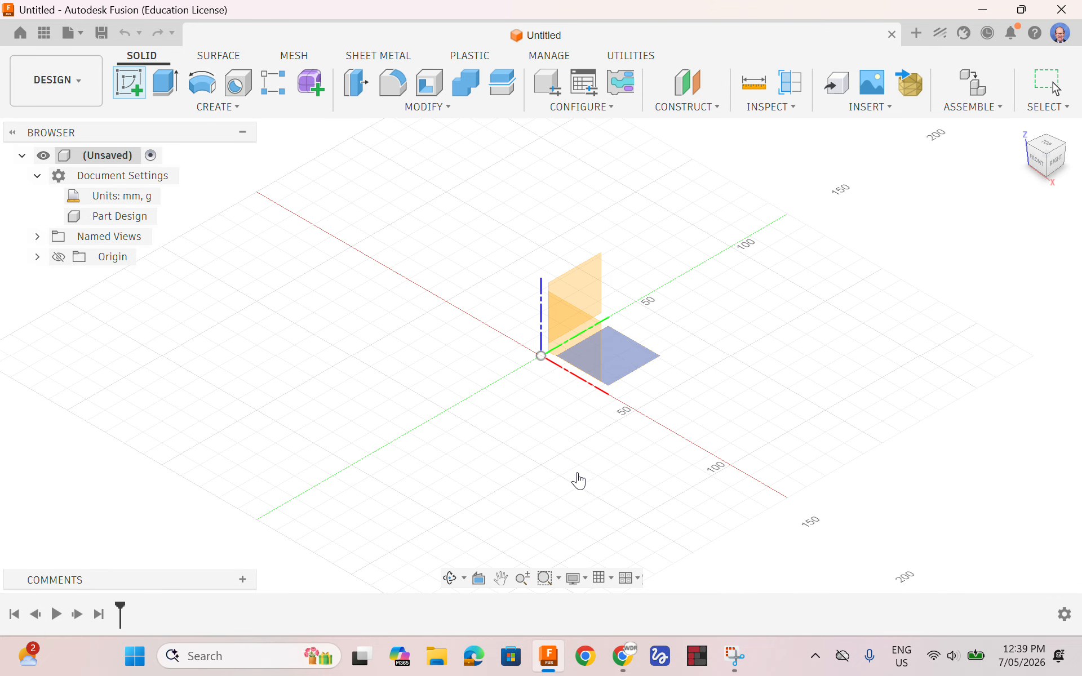
click(557, 471)
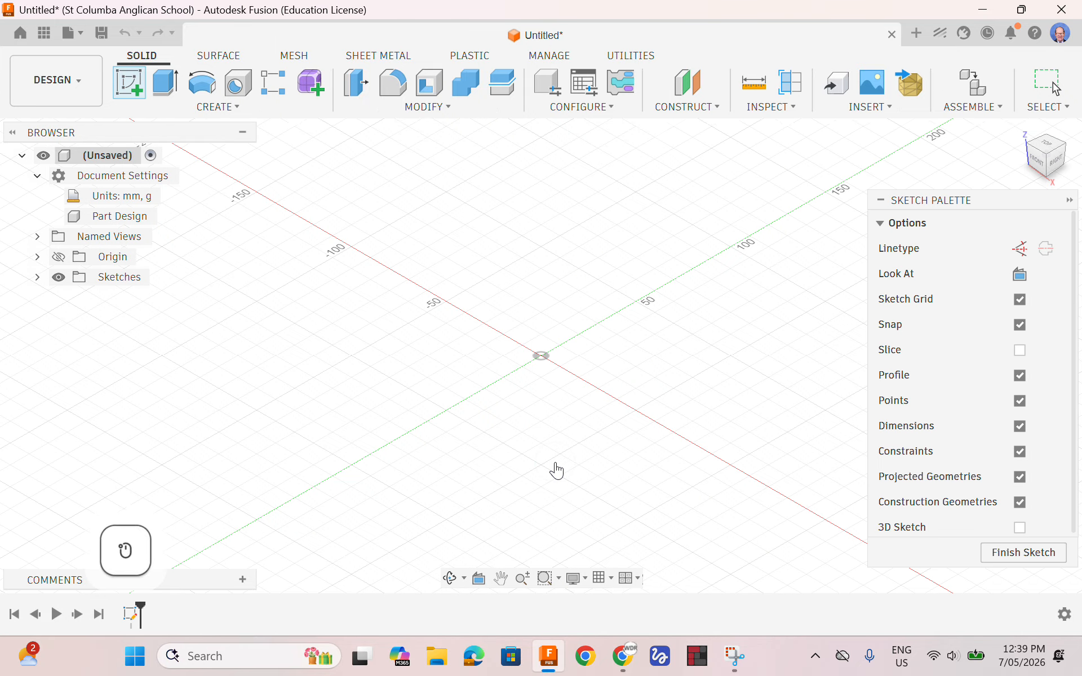
click(1020, 274)
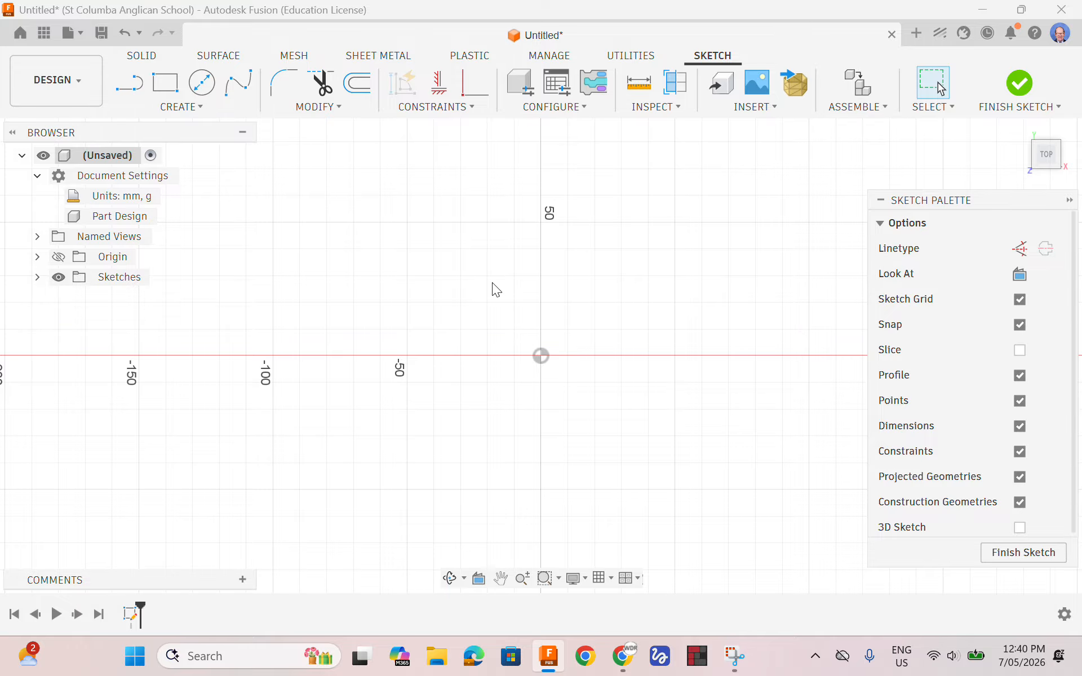
scroll(492, 282, down, 4)
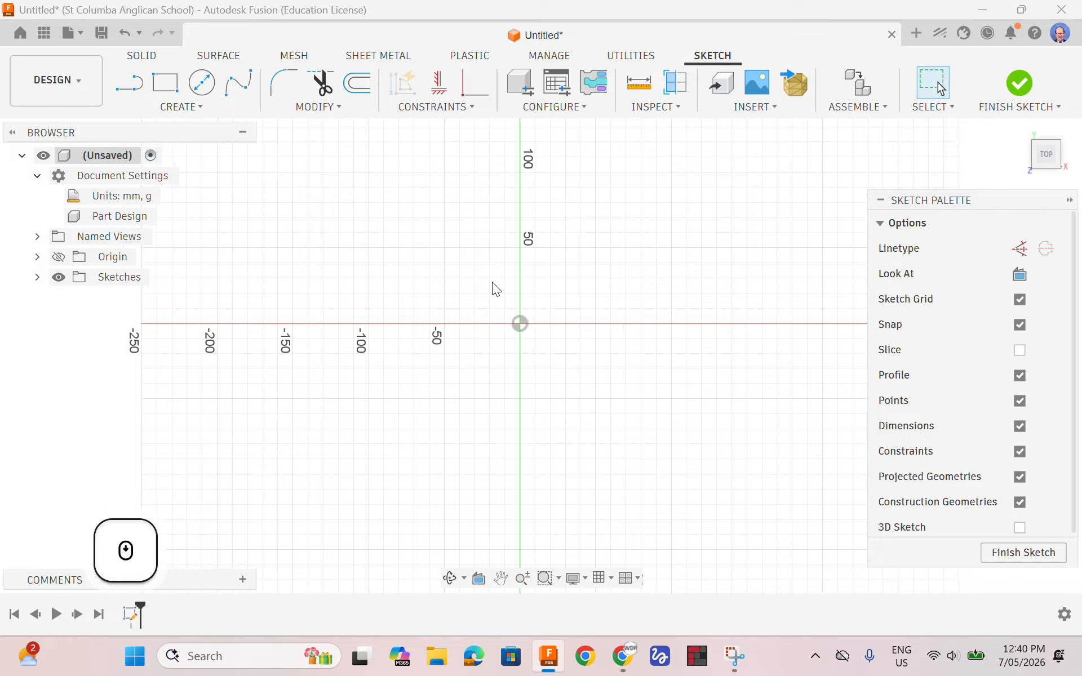
scroll(492, 282, up, 3)
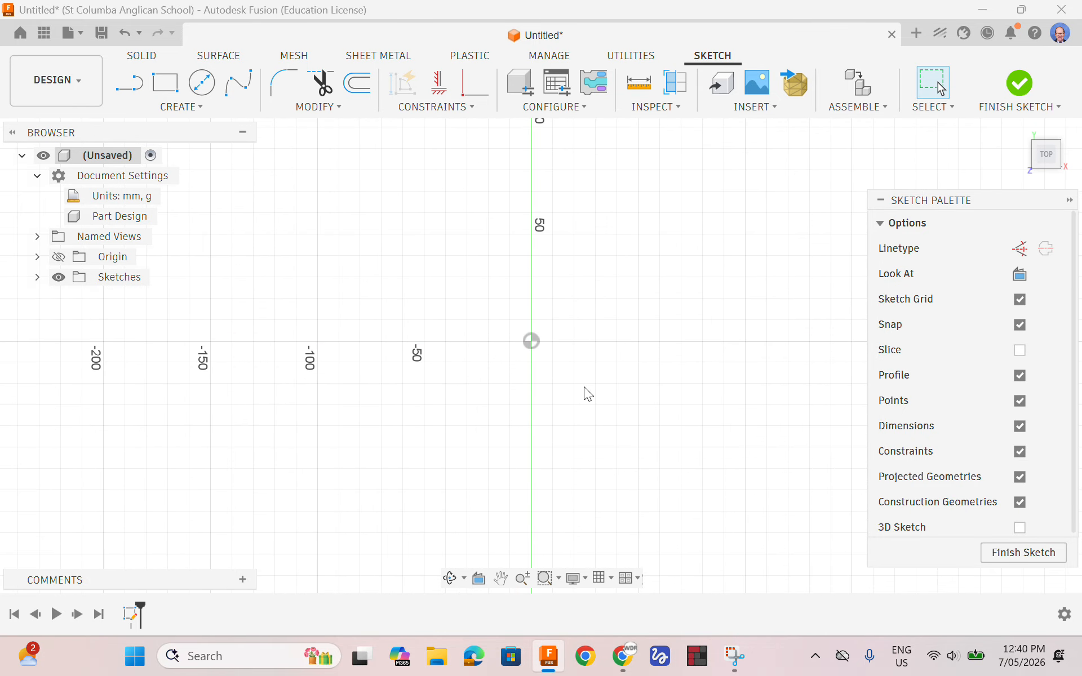
mouse_move(574, 387)
middle_down()
mouse_move(345, 394)
mouse_move(568, 389)
mouse_move(533, 388)
middle_up()
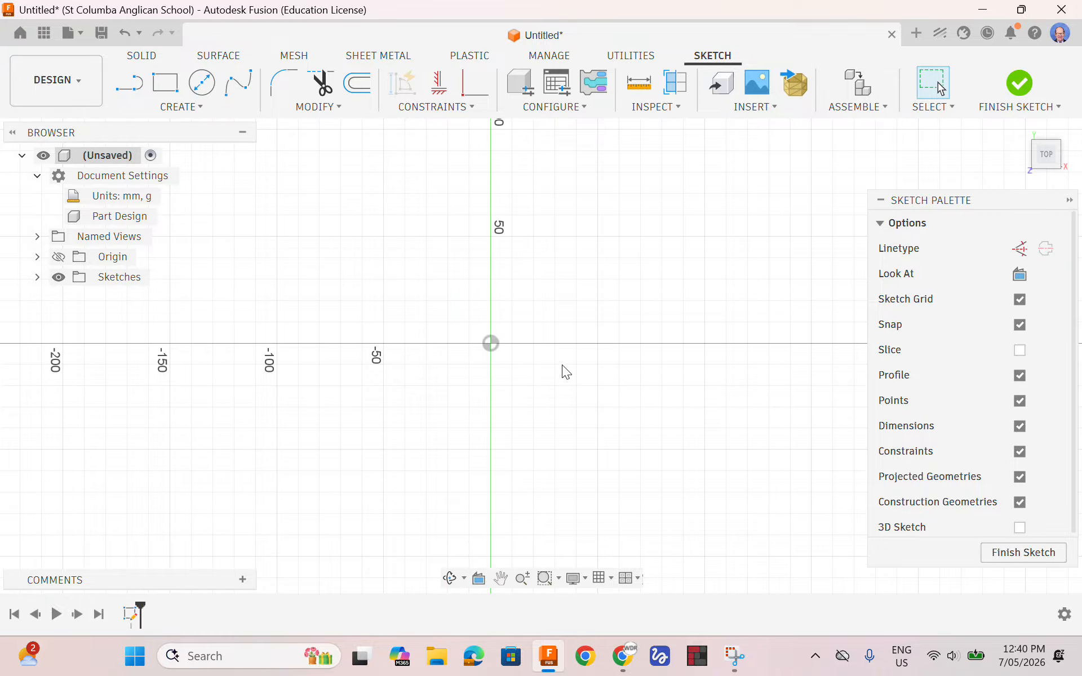
Open version 2 of the Basic Puzzle Piece Drawing from the Training folder, examine its dimensions, and return to the untitled design
click(45, 34)
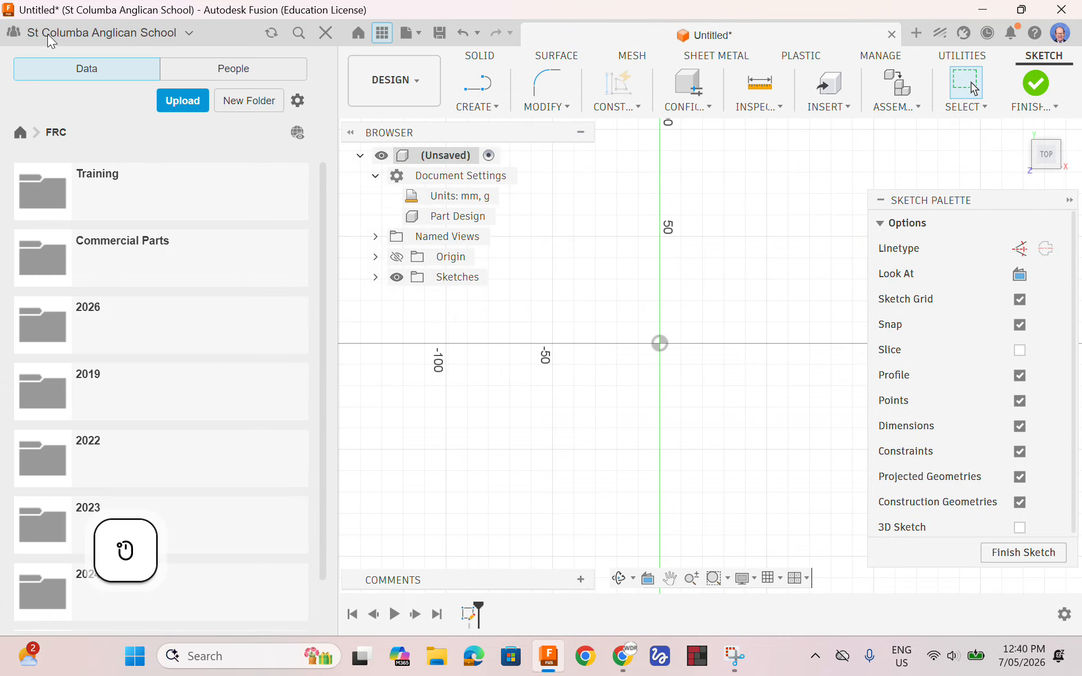
double_click(48, 185)
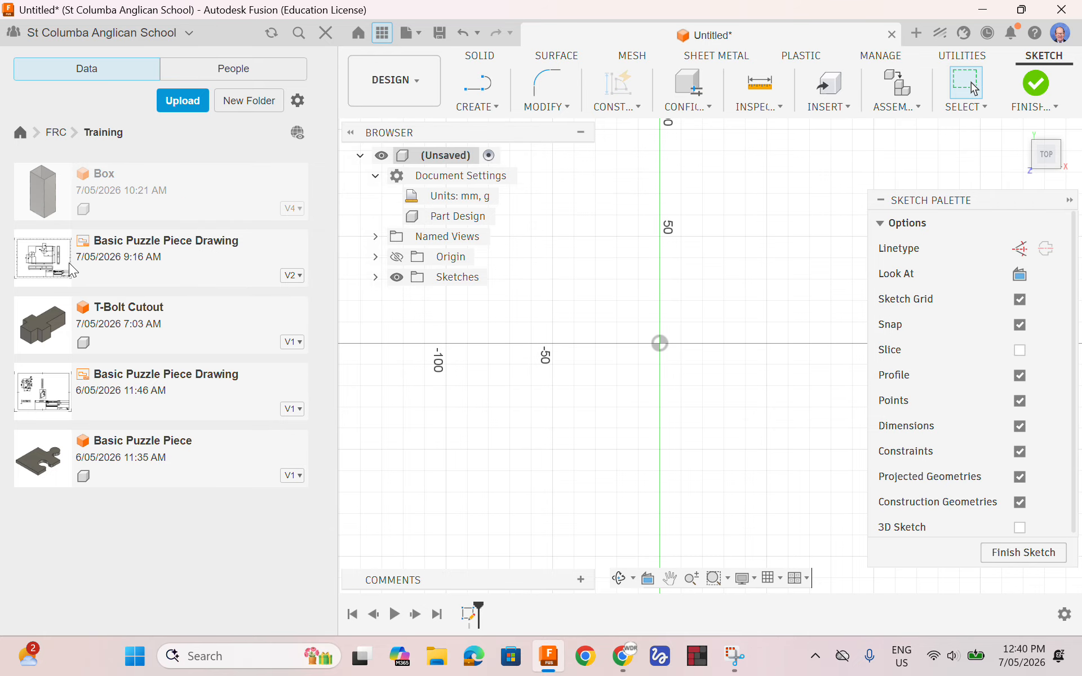
double_click(47, 259)
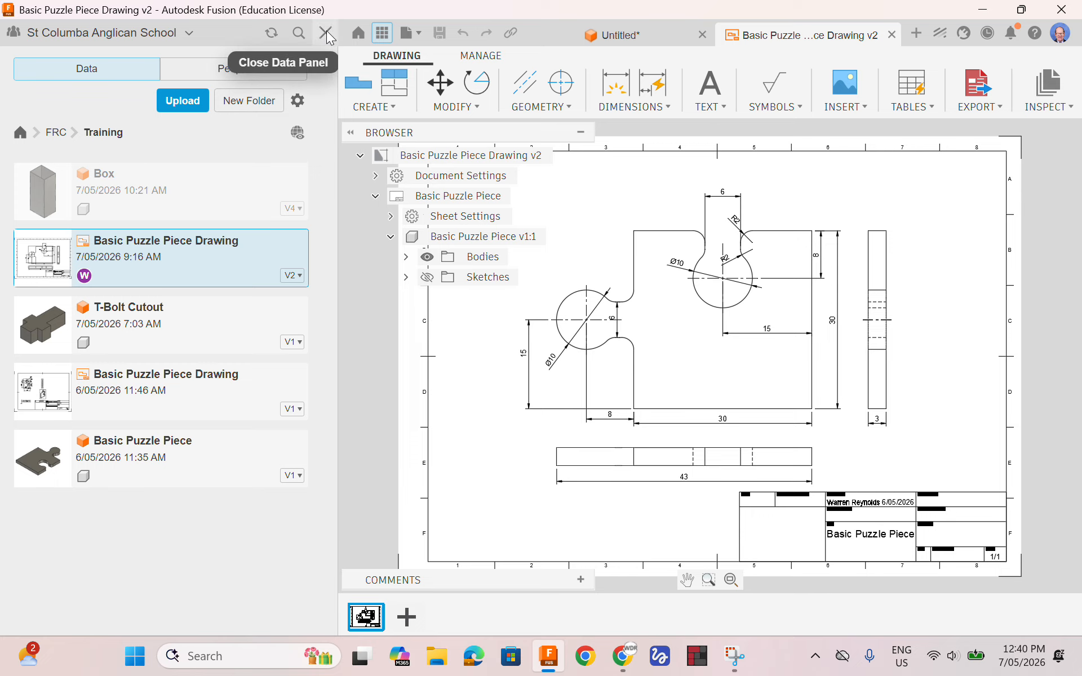
click(381, 33)
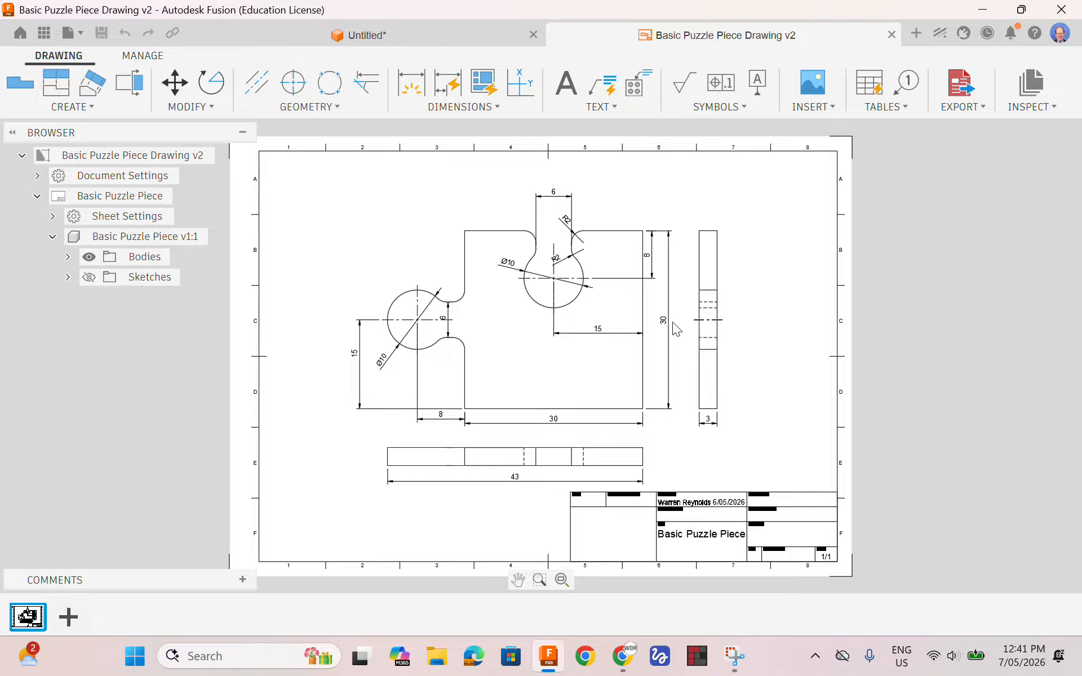
click(371, 37)
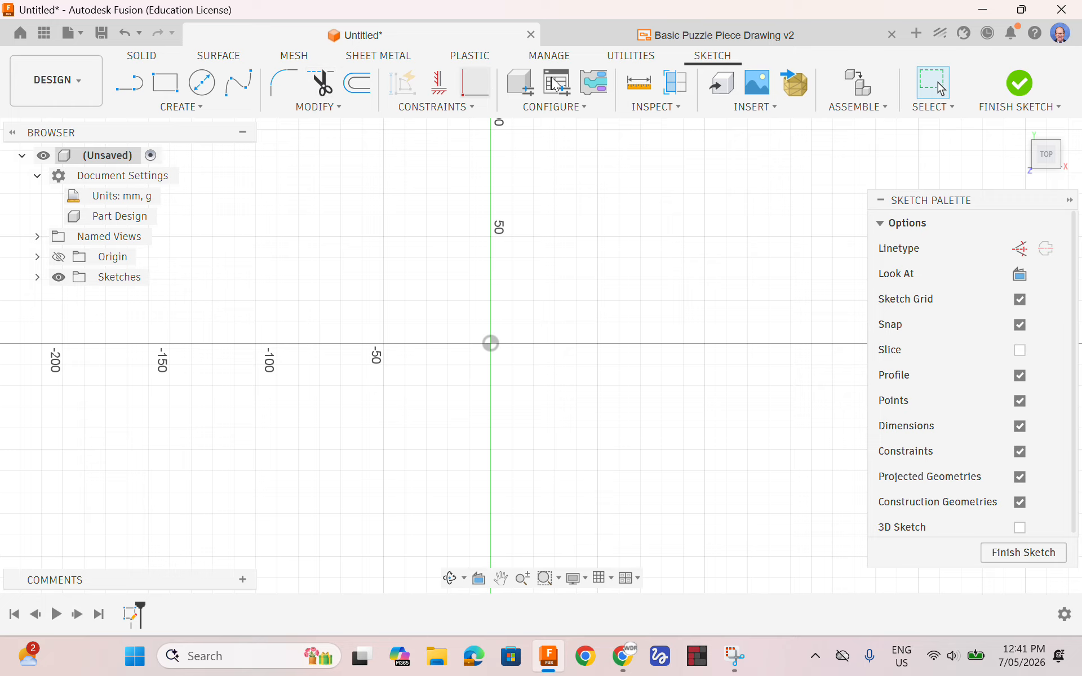
Draw a 30 mm by 30 mm center rectangle centred on the sketch origin, and undo it
click(198, 109)
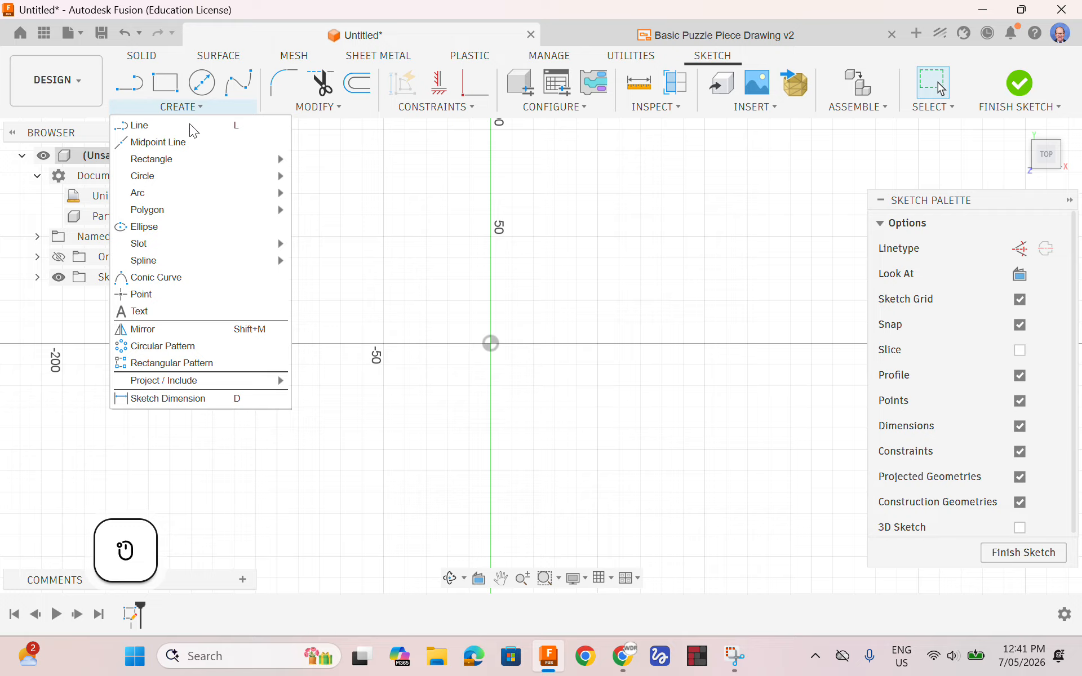
mouse_move(172, 163)
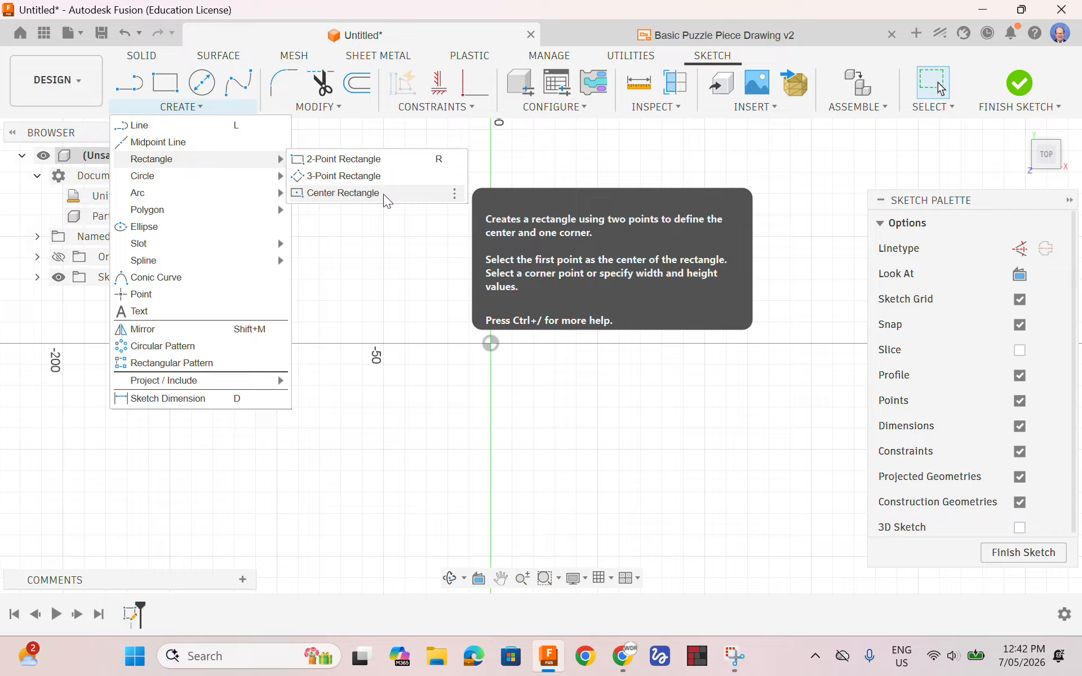
click(366, 194)
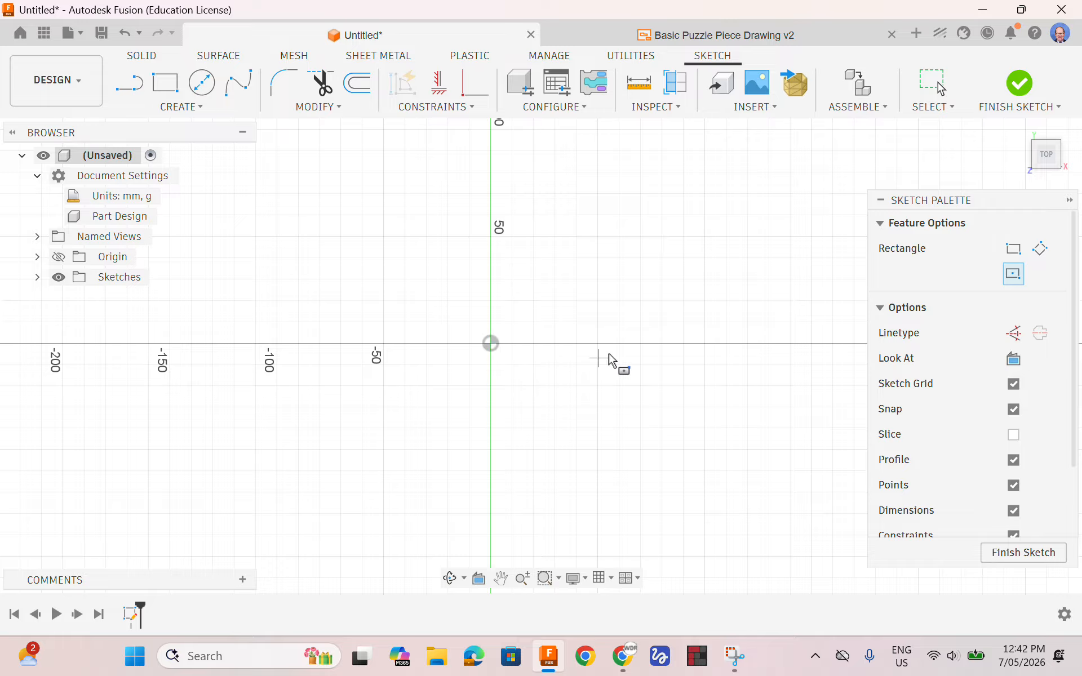
click(492, 344)
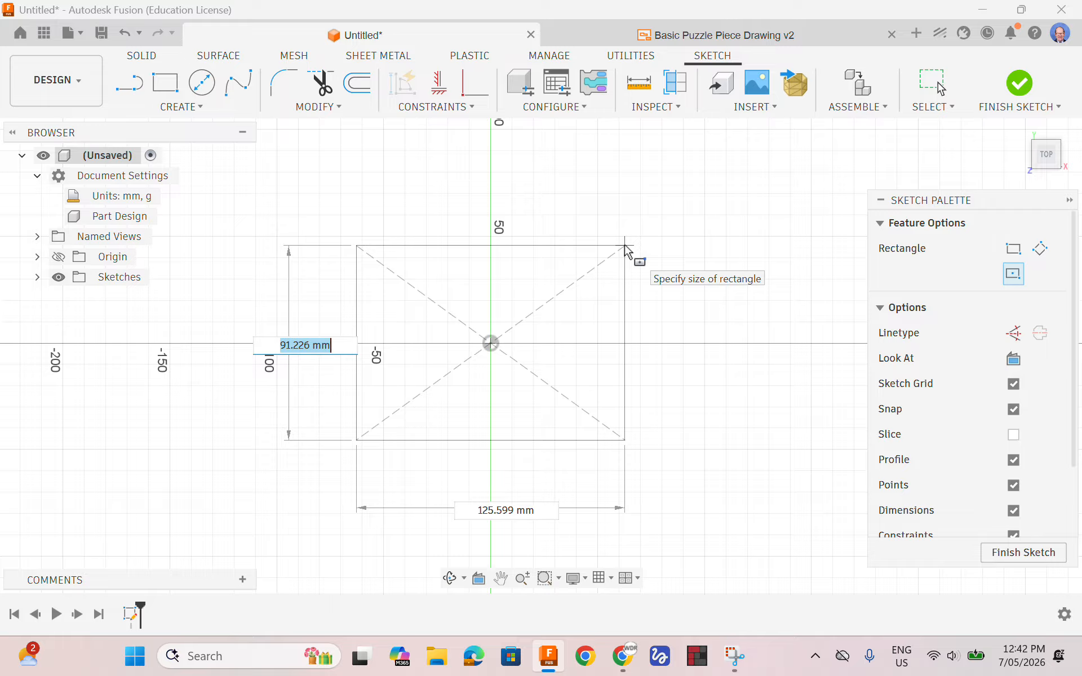
text(30)
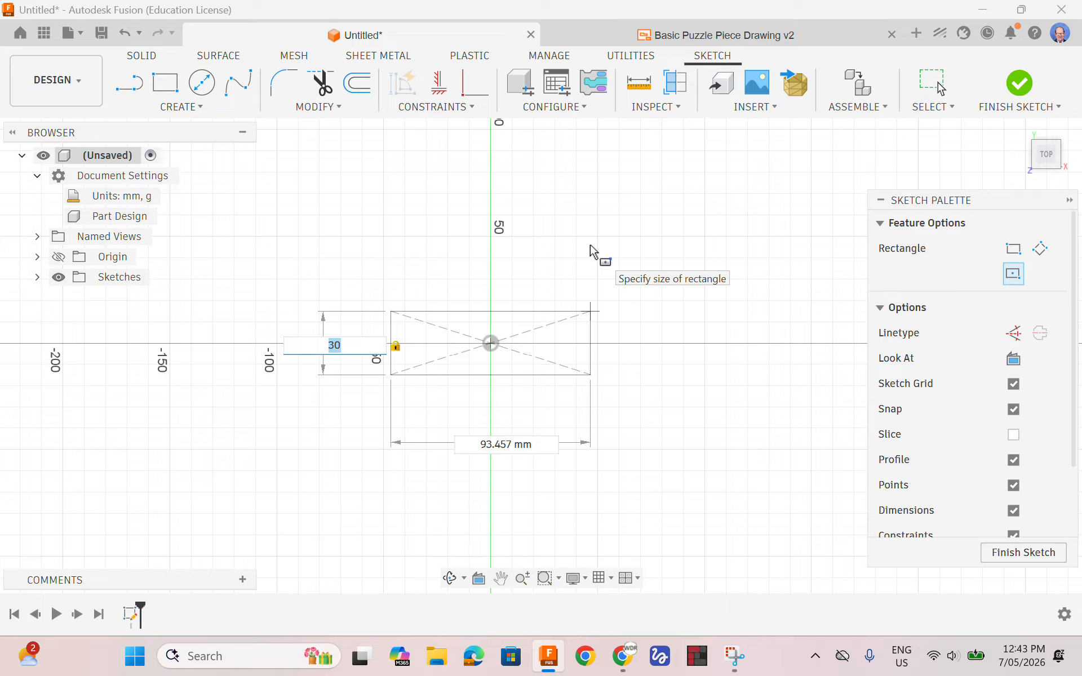
key(Tab)
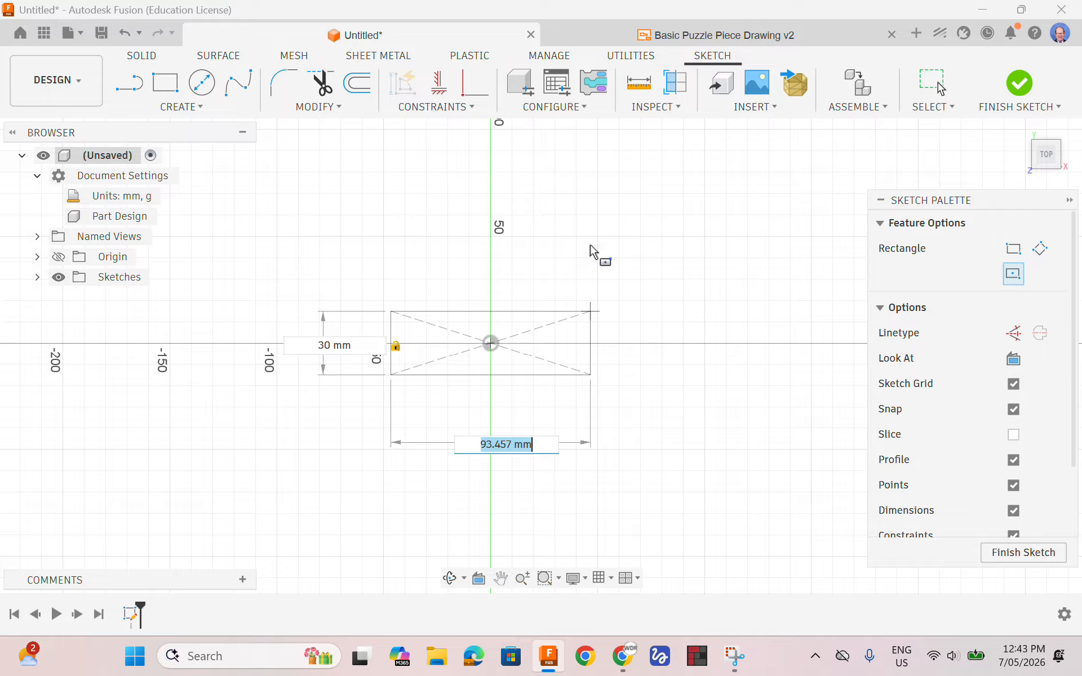
text(30)
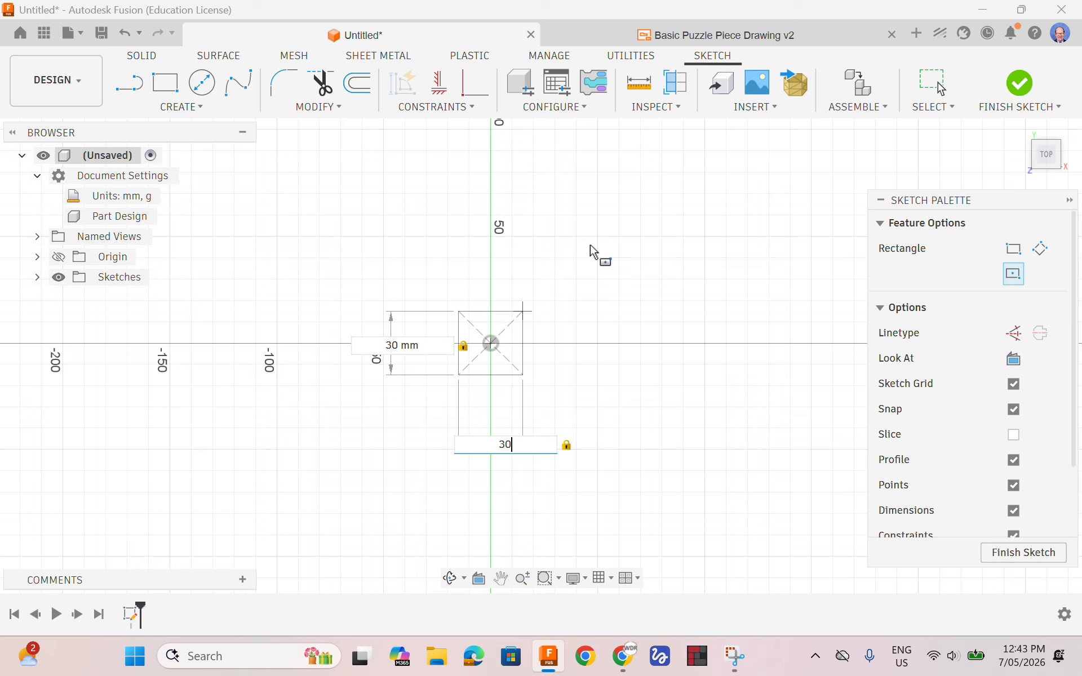
key(Tab)
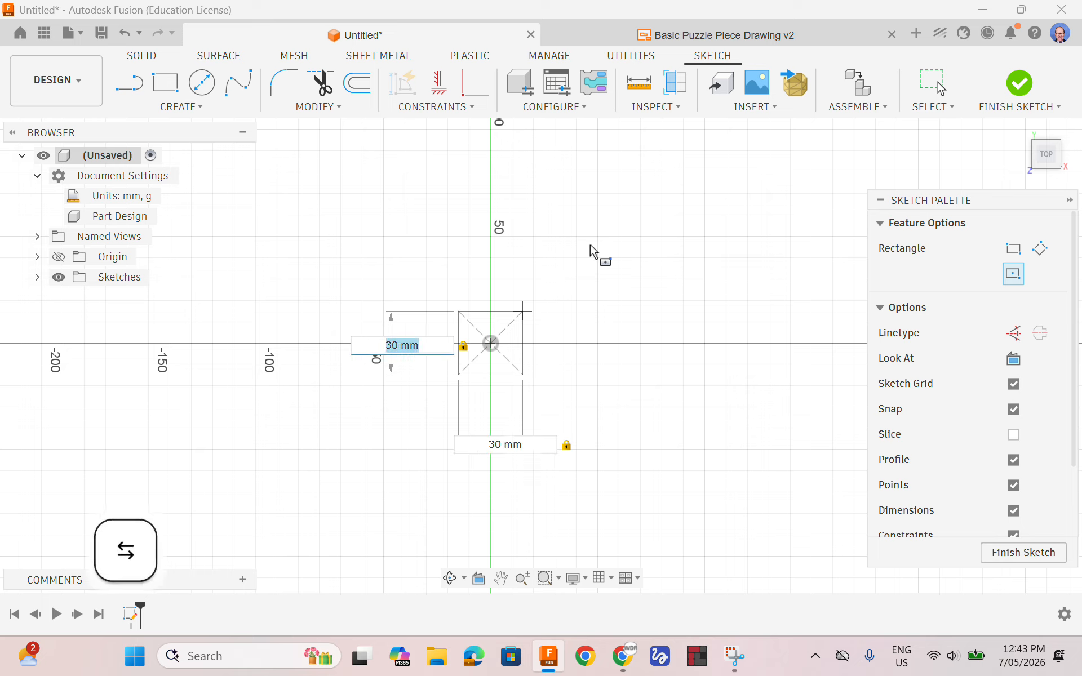
key(Tab)
key(Tab)
key(Tab)
key(Tab)
key(Tab)
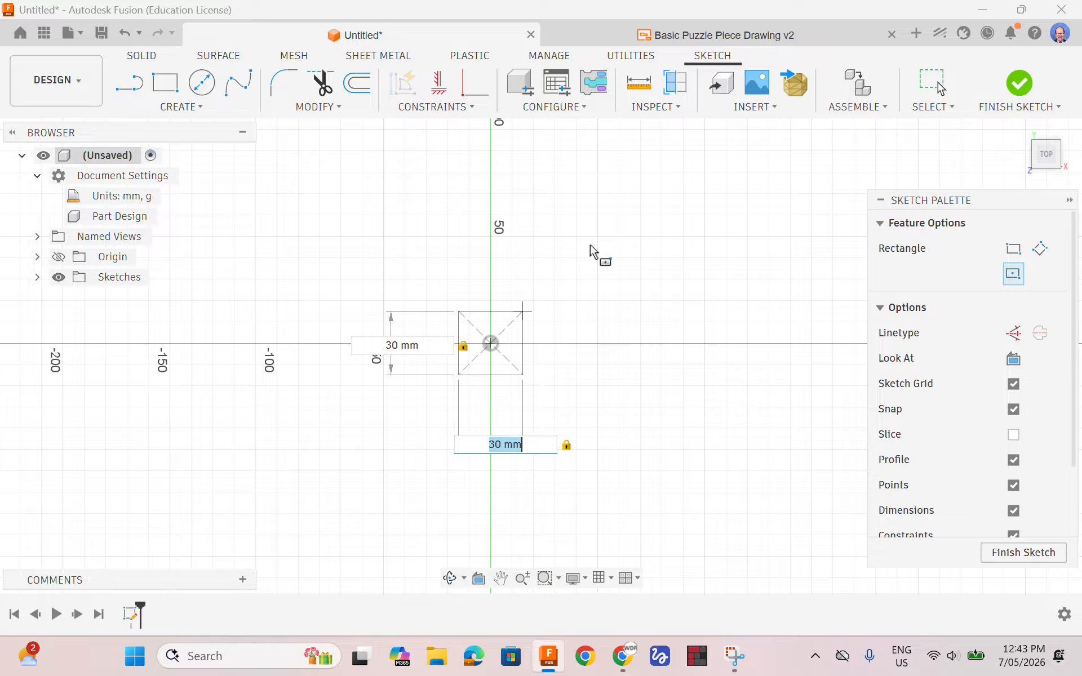
key(Return)
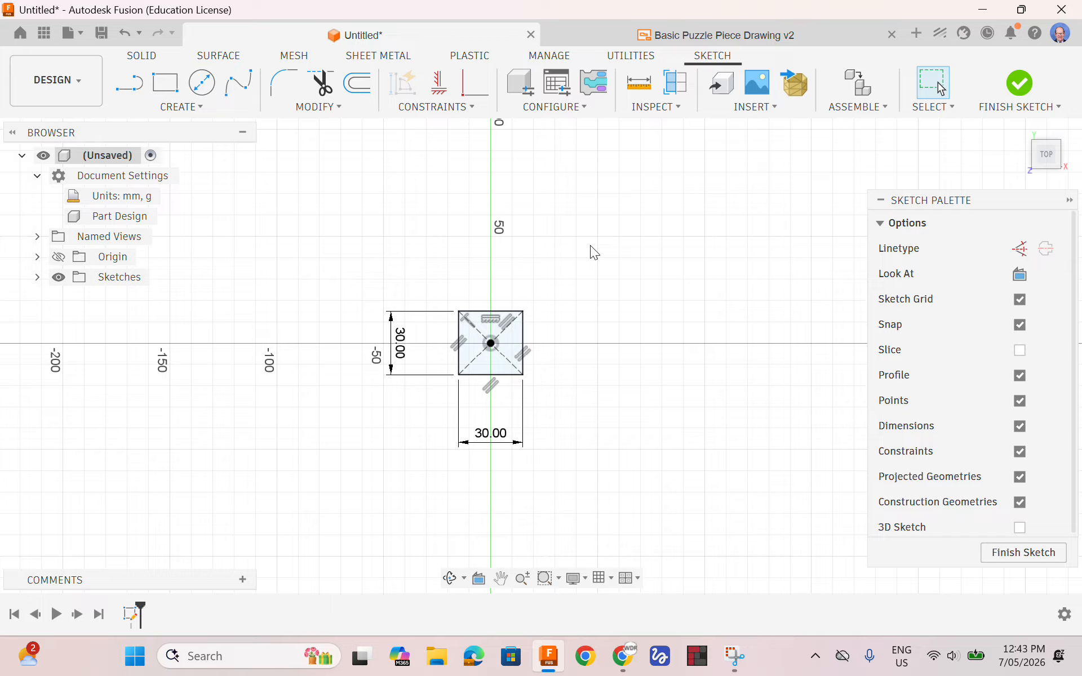
key(ctrl+z)
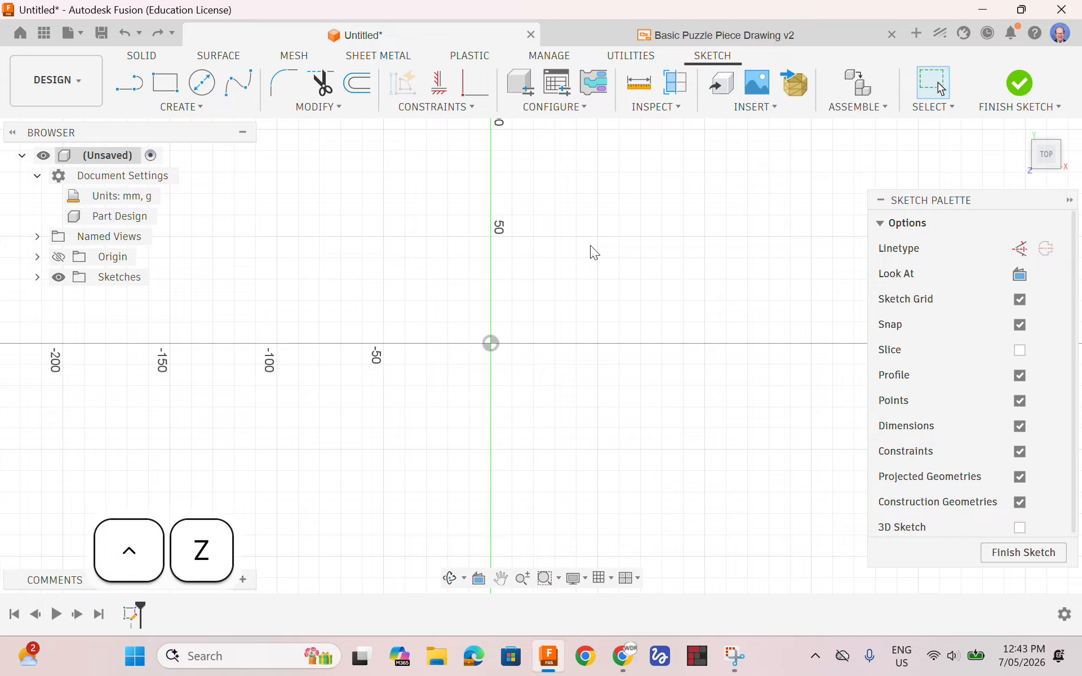
Draw a center rectangle on the sketch origin, 30 mm high and about 63 mm wide, and stretch its lower-left corner to about 70 mm width
click(167, 83)
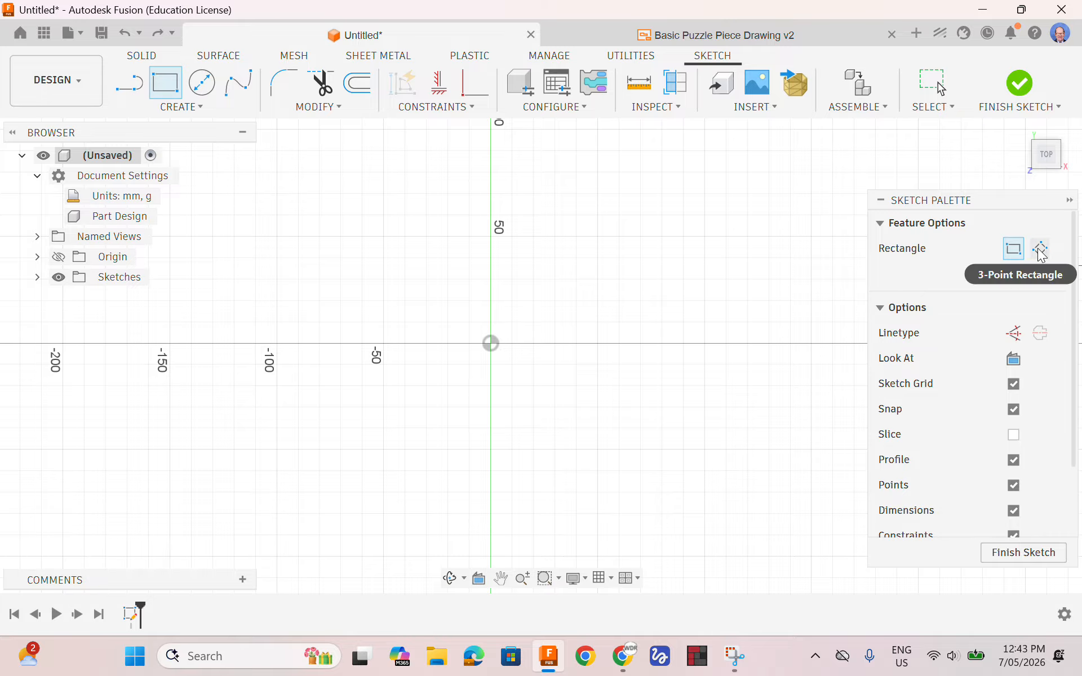
click(1013, 275)
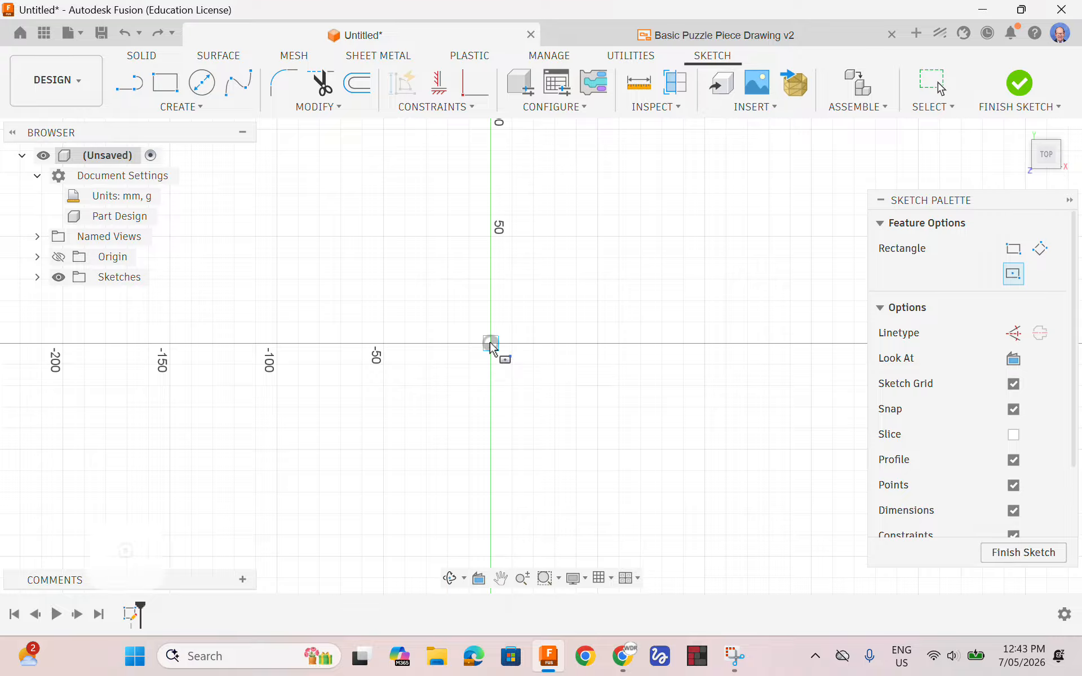
click(490, 343)
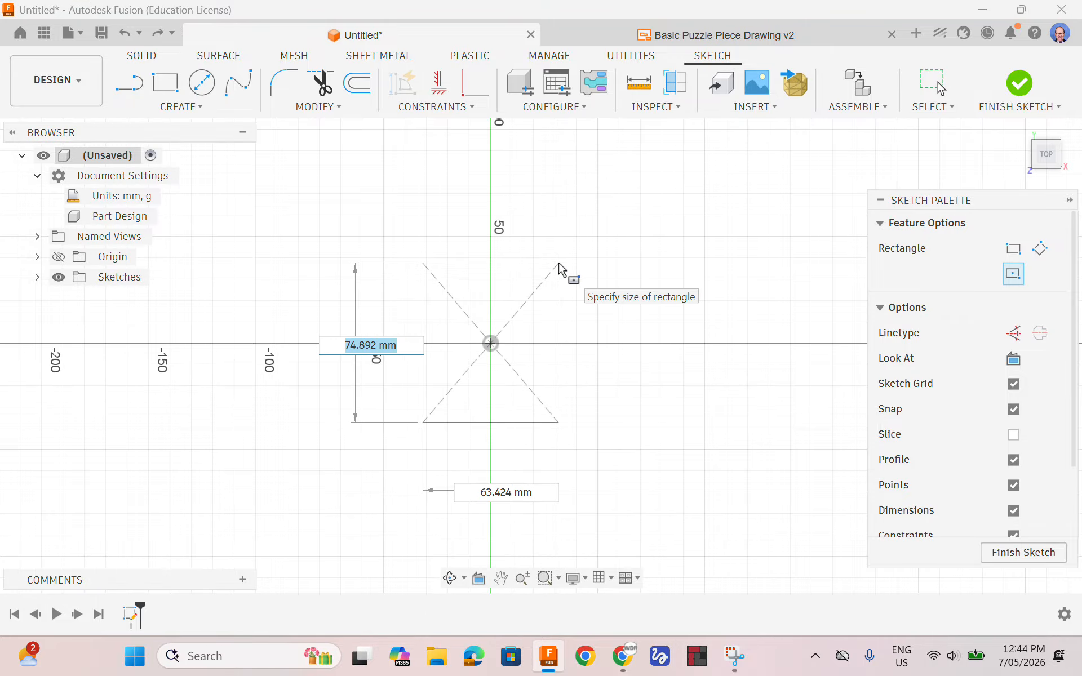
text(30)
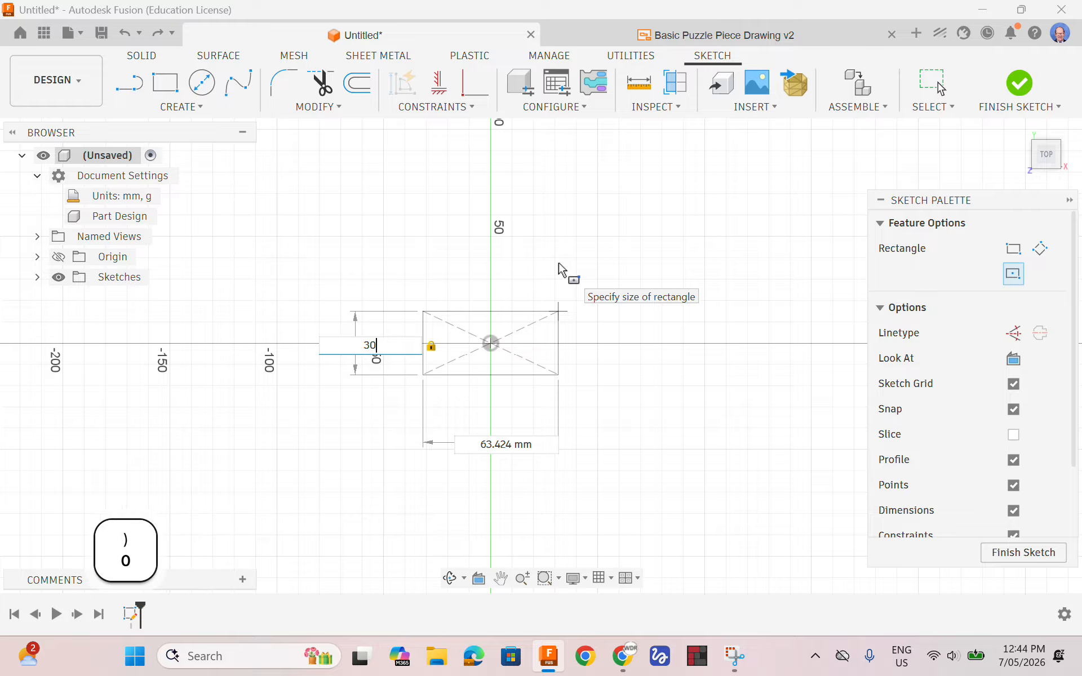
key(Return)
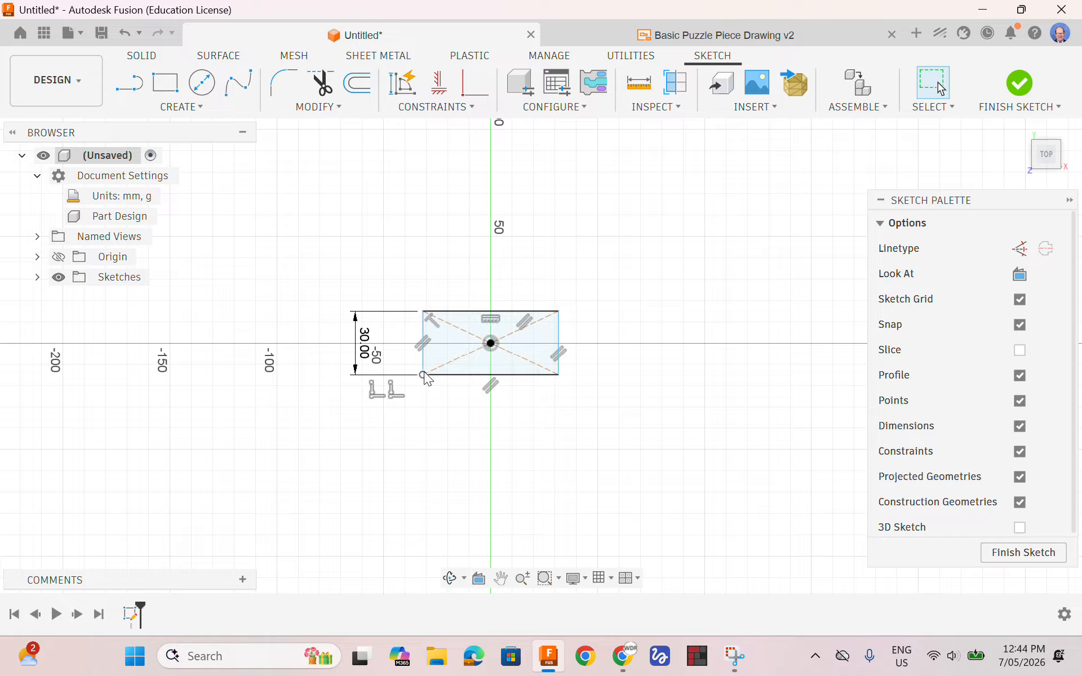
mouse_move(423, 374)
mouse_down()
mouse_move(445, 379)
mouse_move(397, 377)
mouse_move(428, 376)
mouse_move(416, 374)
mouse_up()
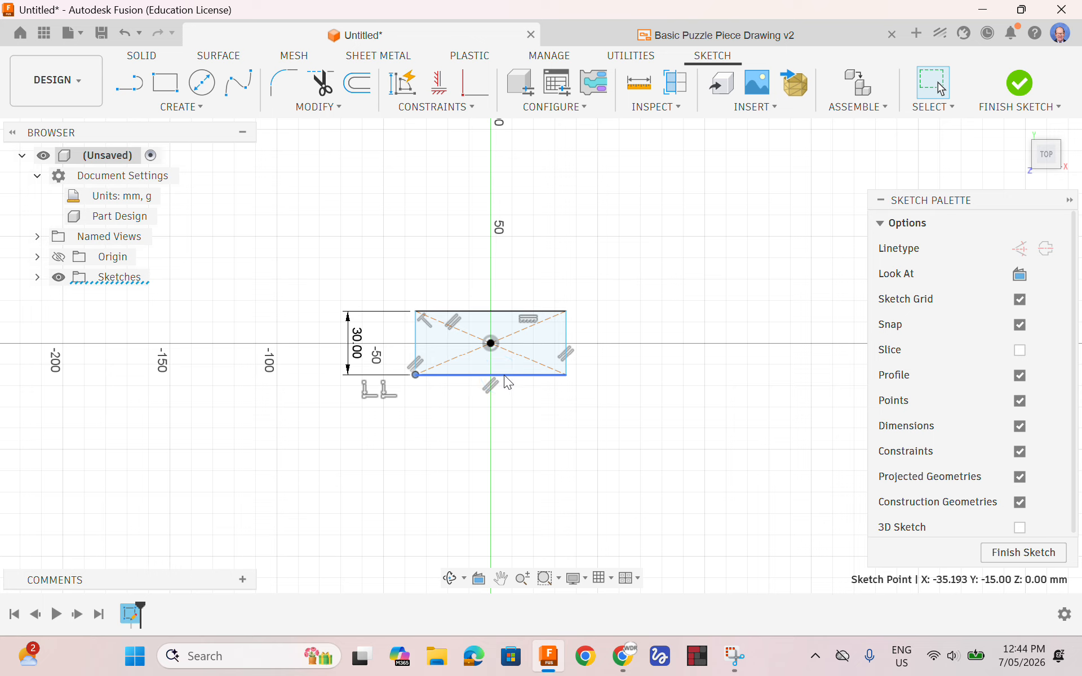
Dimension the rectangle's lower horizontal edge at 30 mm, and undo that dimension
click(185, 109)
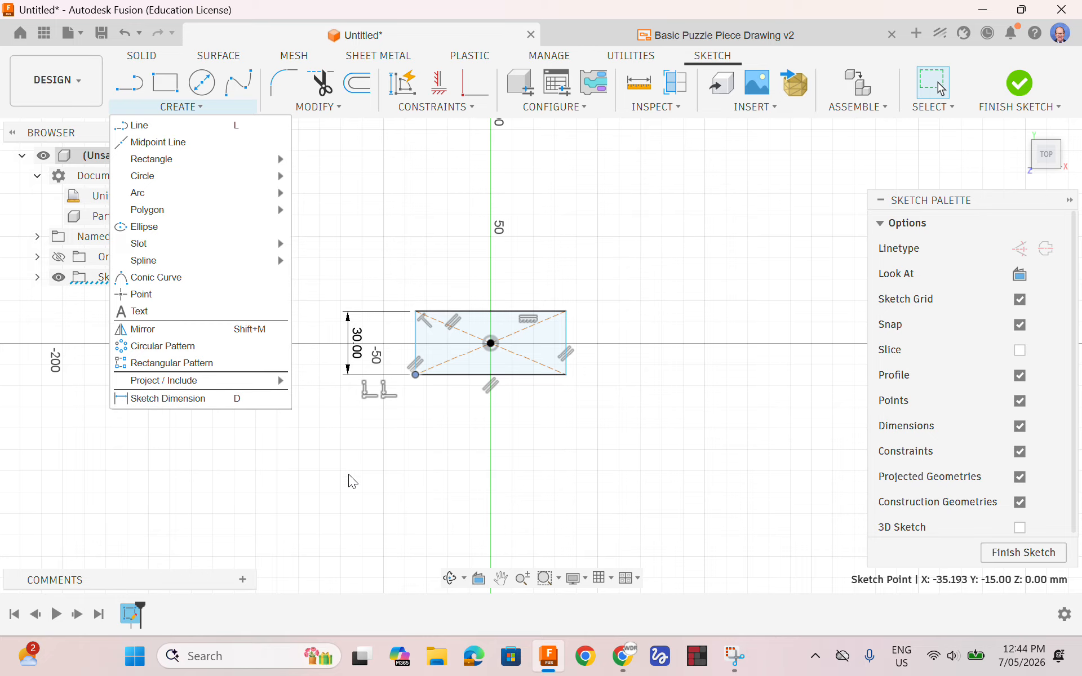
key(d)
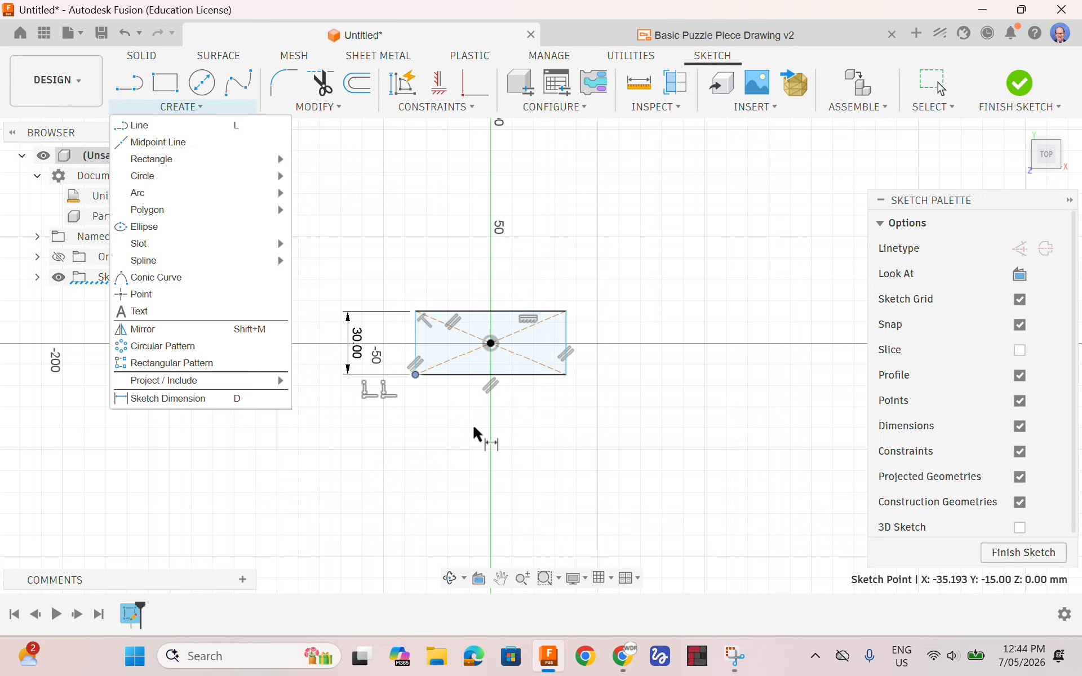
click(482, 382)
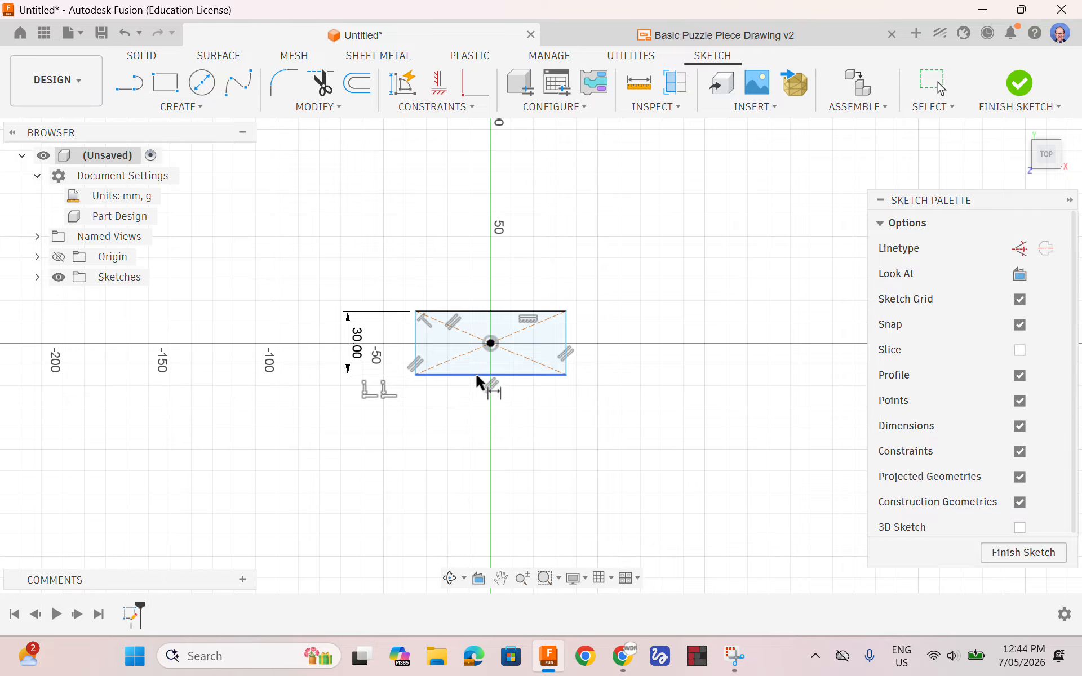
click(474, 370)
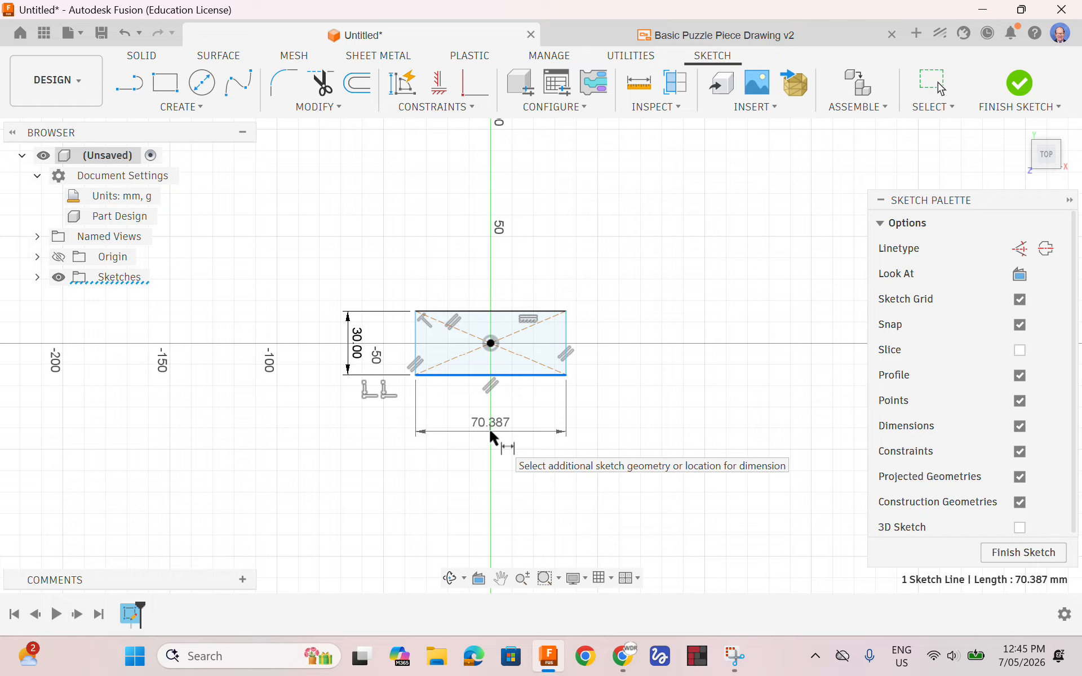
click(490, 431)
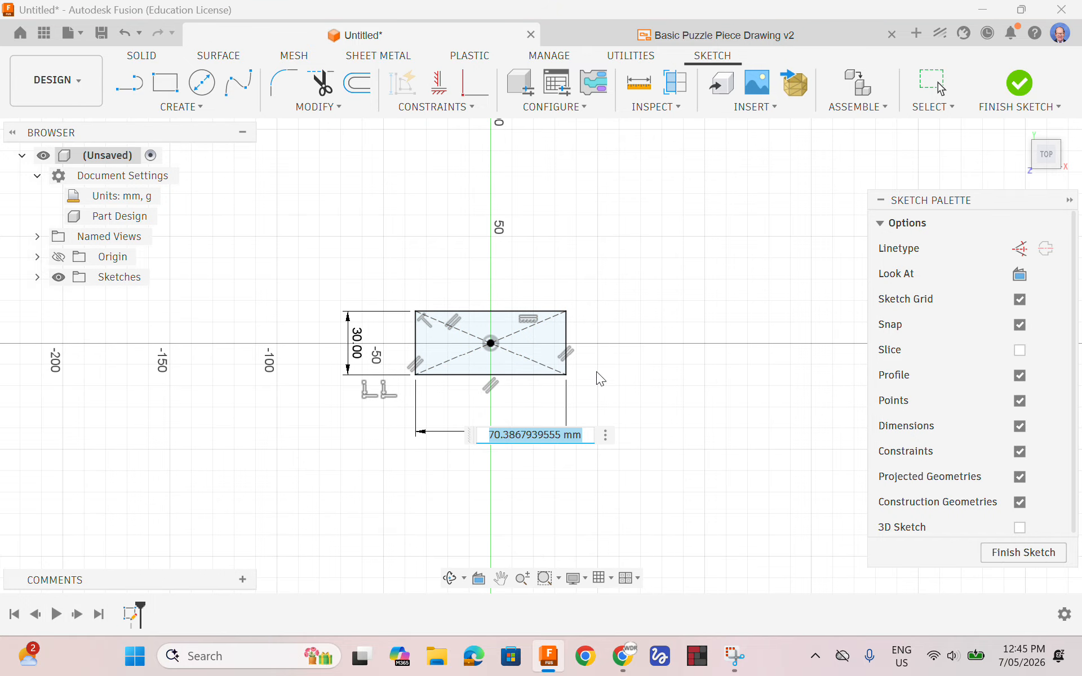
text(30)
key(Return)
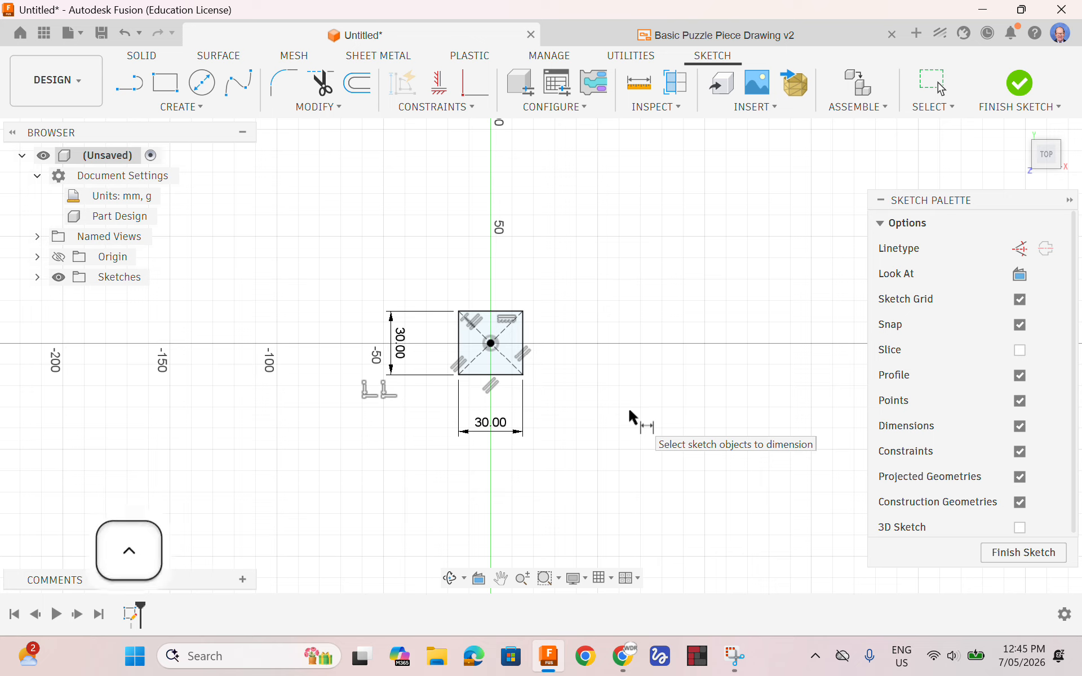
key(ctrl+z)
key(ctrl+z)
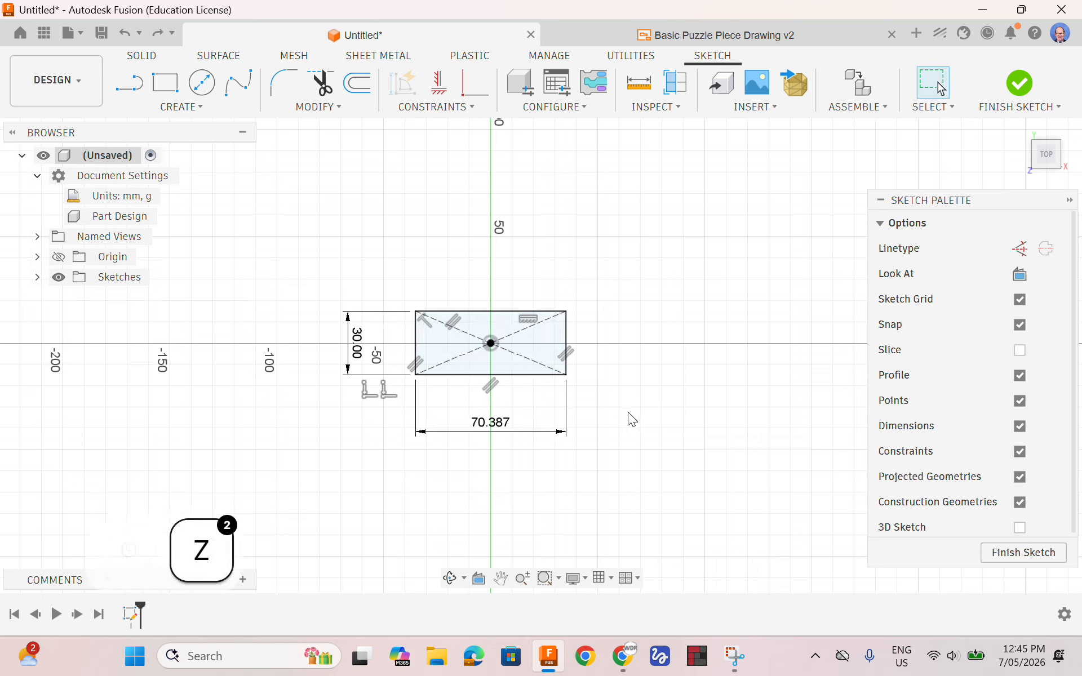
key(ctrl+z)
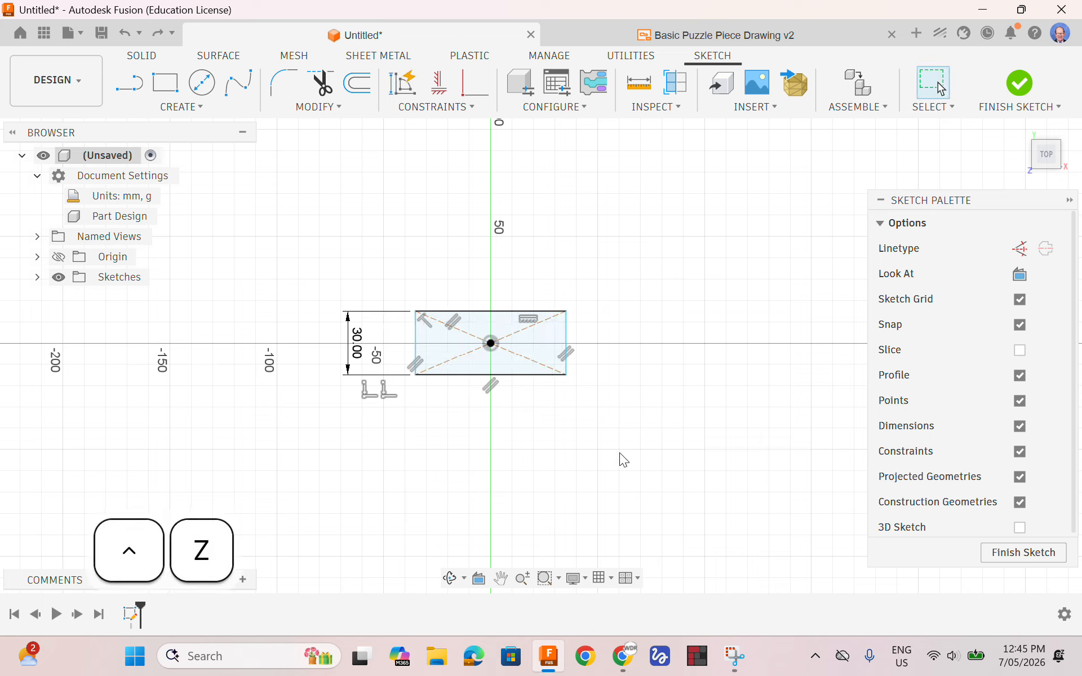
Dimension the distance between the rectangle's two lower corner points at 30 mm, and undo it
key(d)
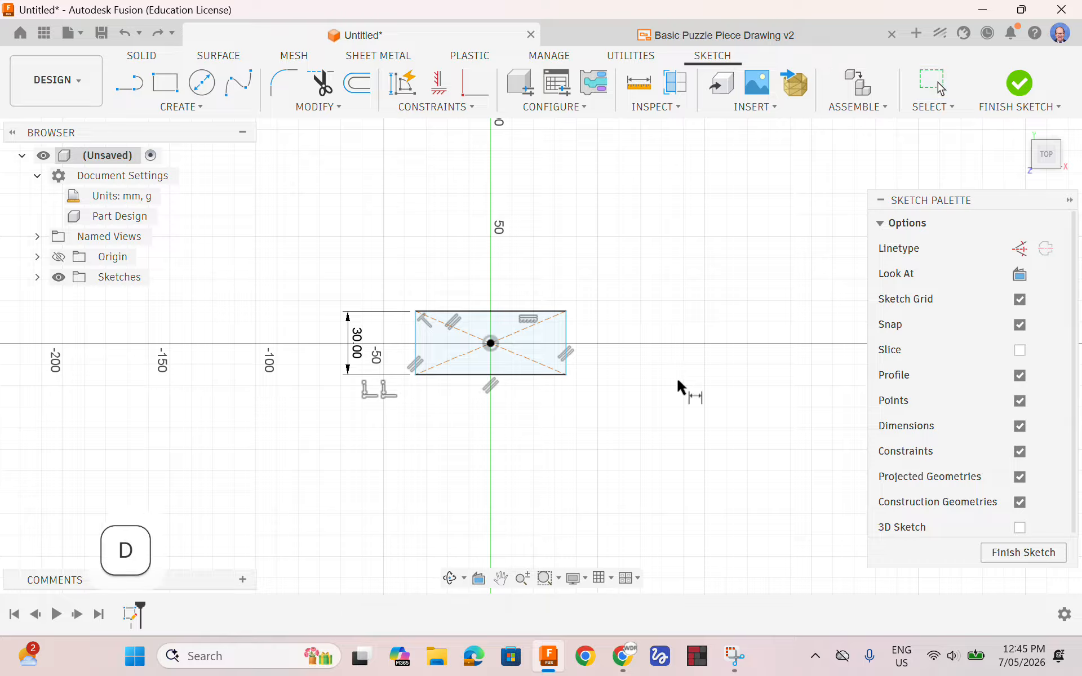
click(415, 374)
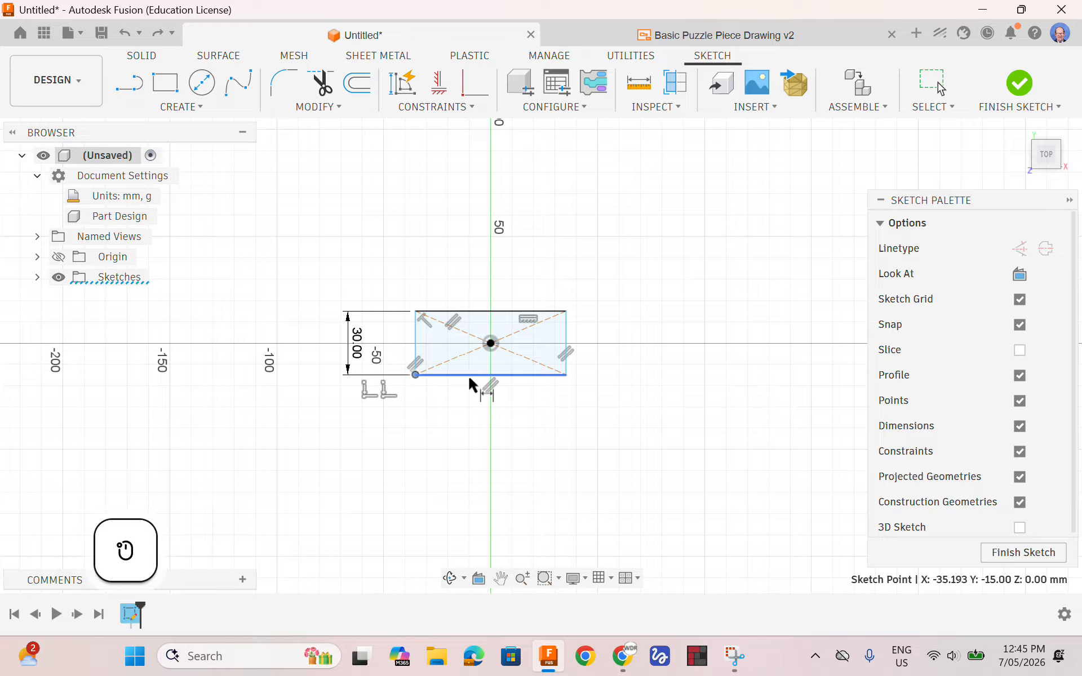
click(567, 375)
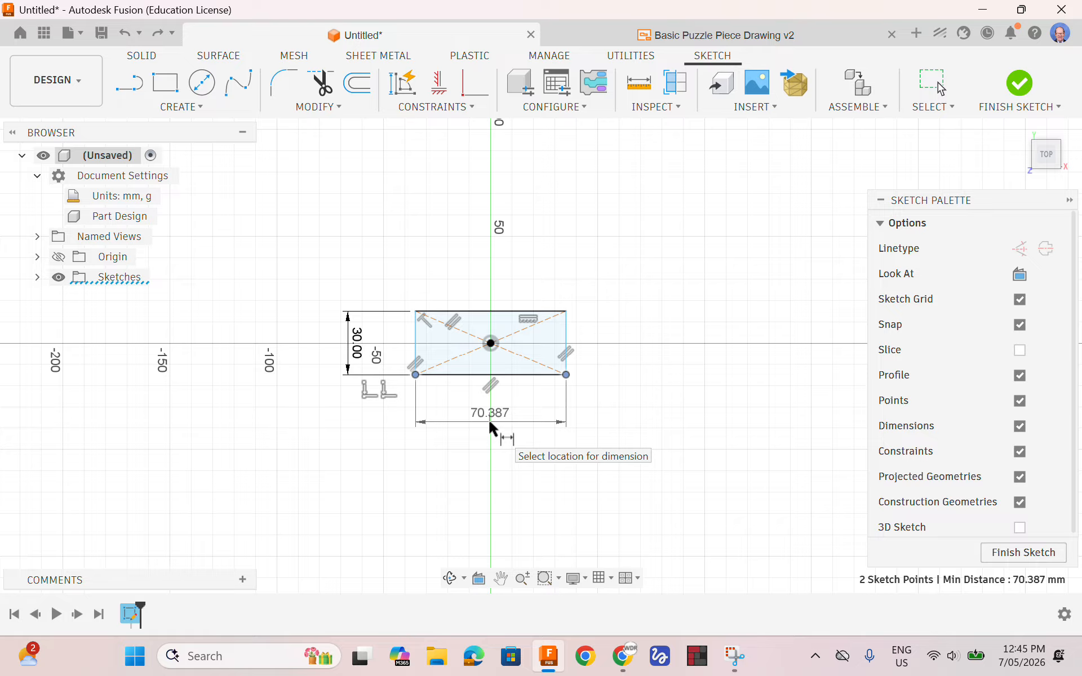
click(489, 423)
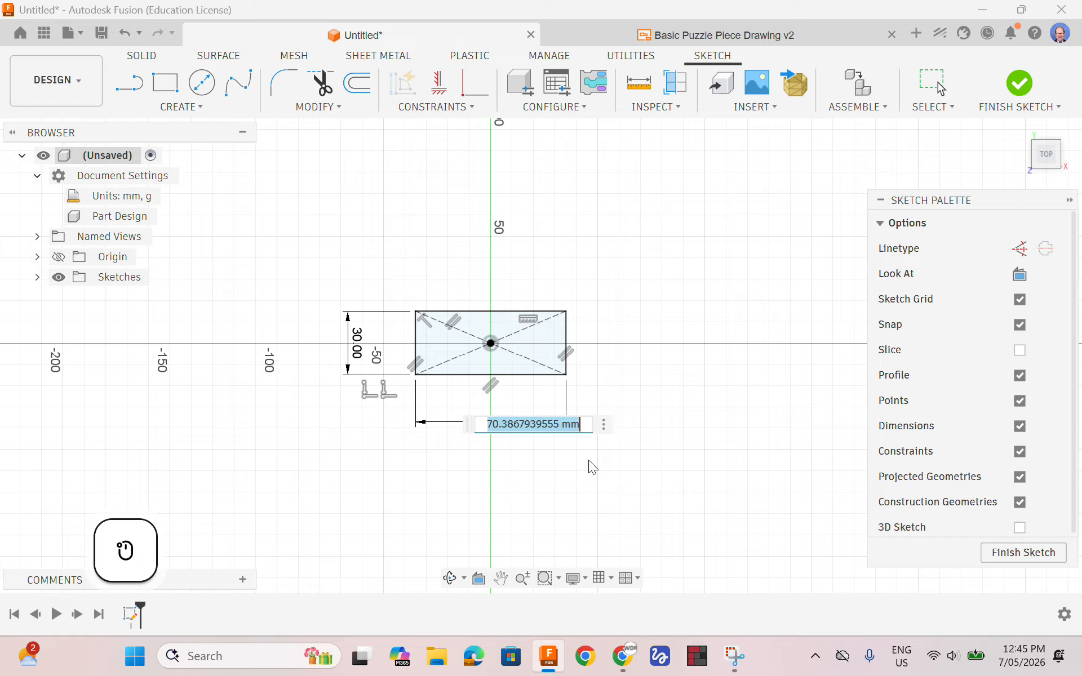
text(30)
key(Return)
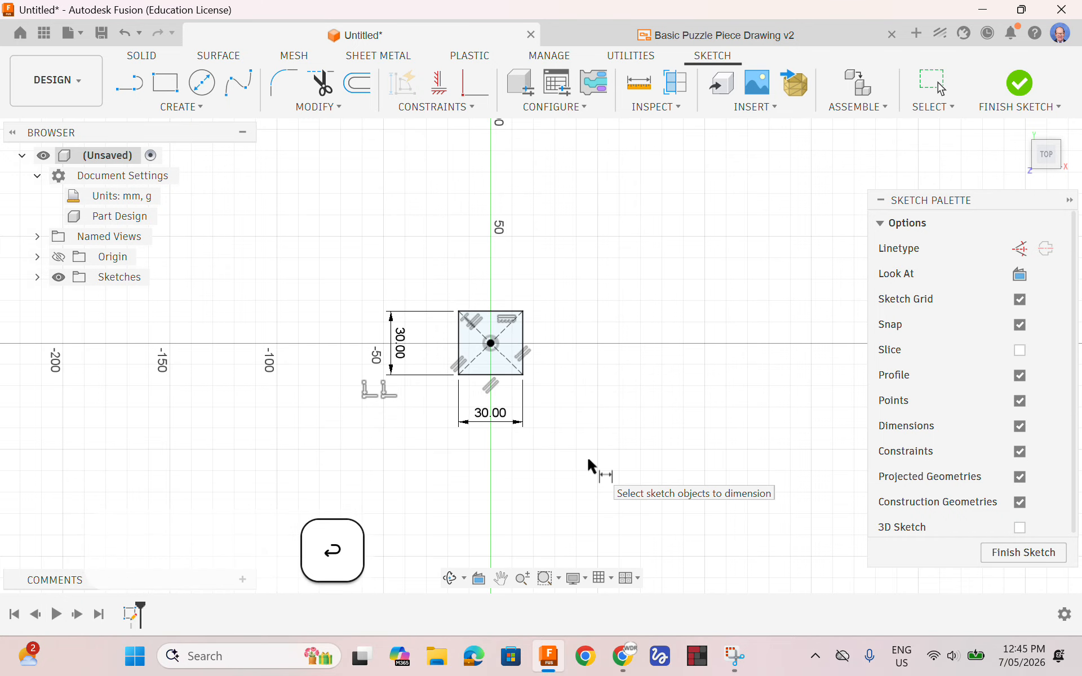
key(ctrl+z)
key(ctrl+z)
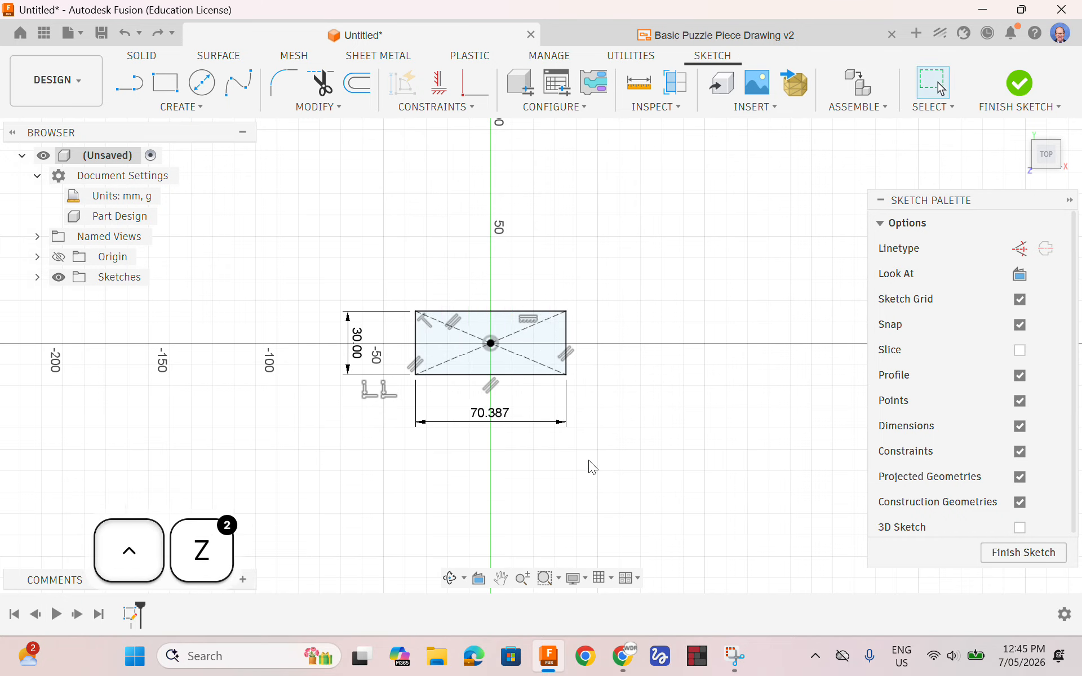
key(ctrl+z)
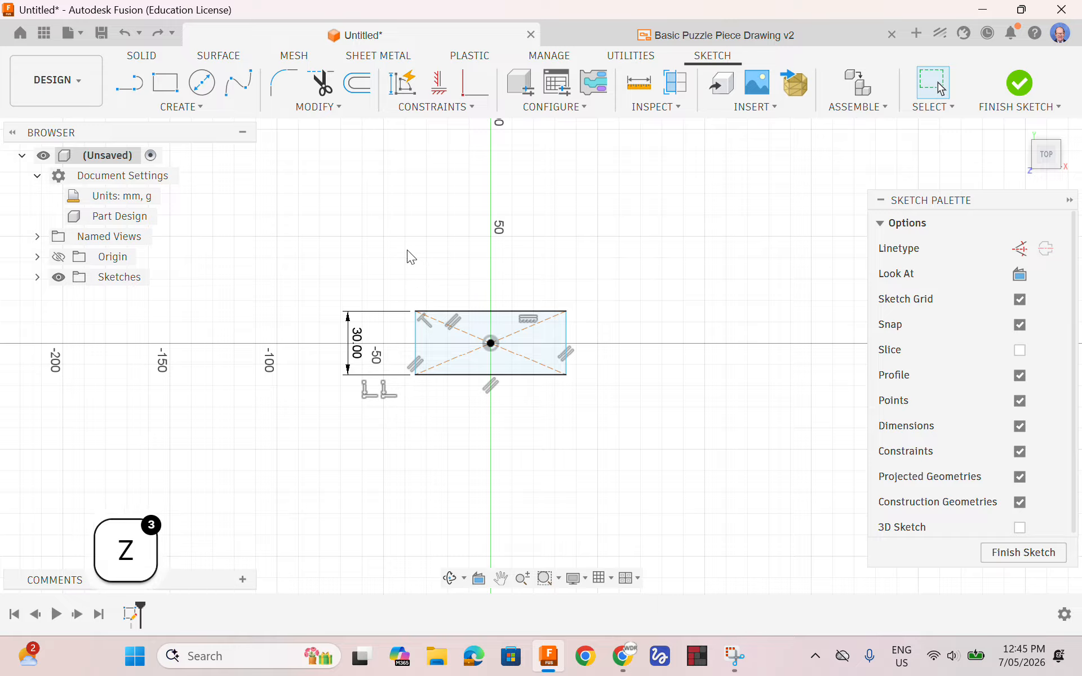
Add a Sketch Dimension of 30 mm to the rectangle's lower edge, placed below the rectangle
click(498, 376)
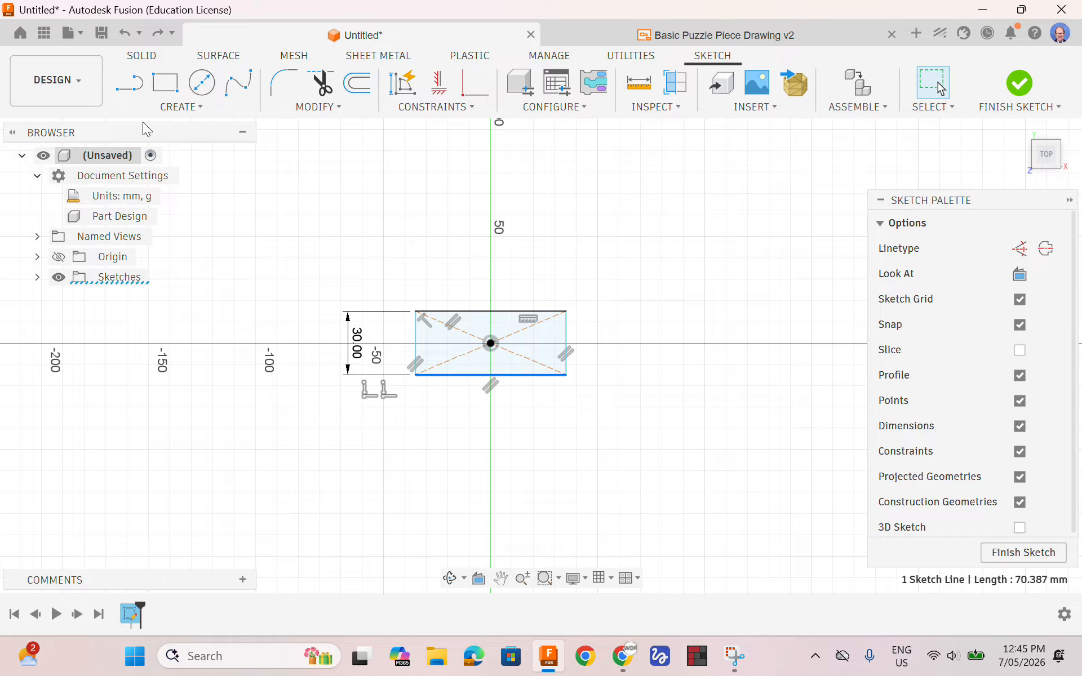
click(181, 106)
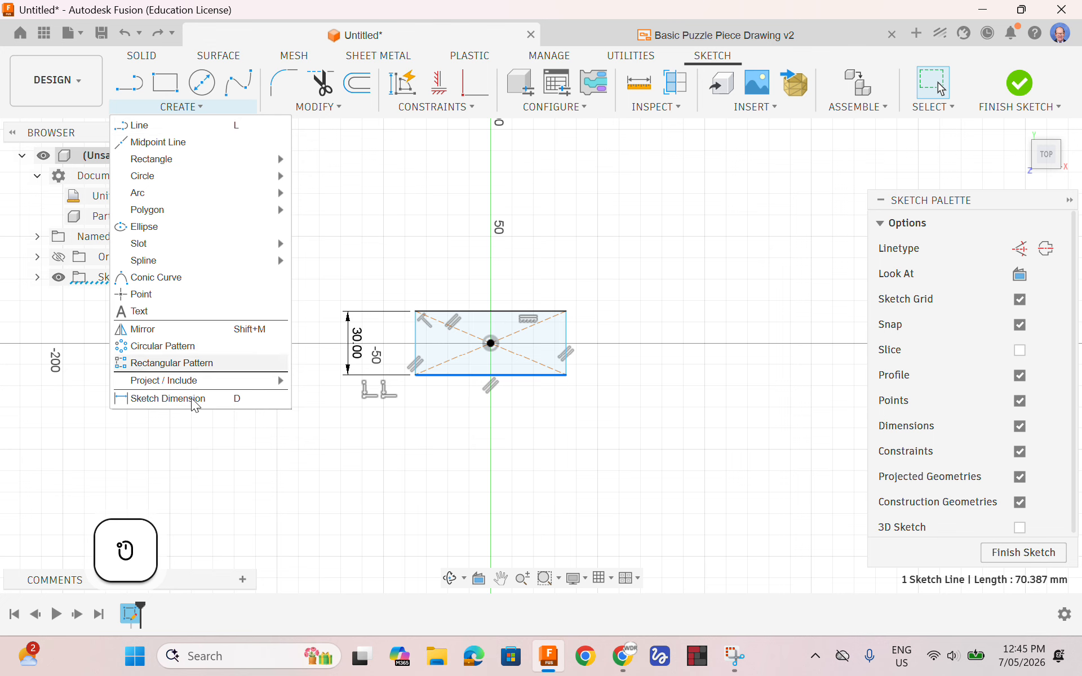
click(194, 400)
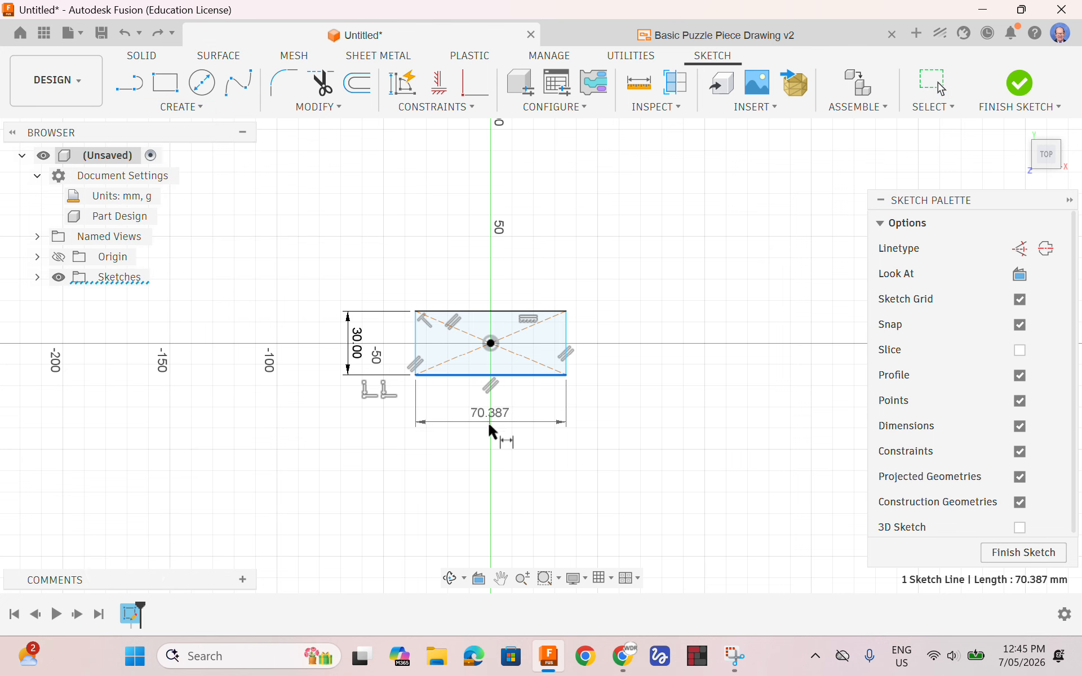
click(489, 418)
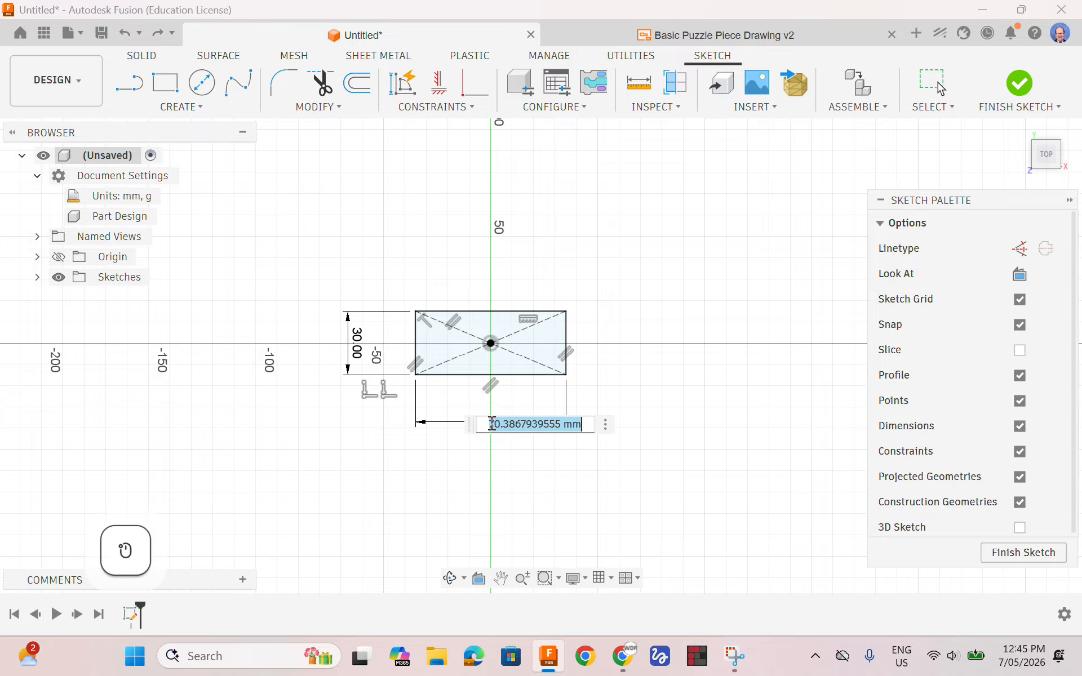
text(30)
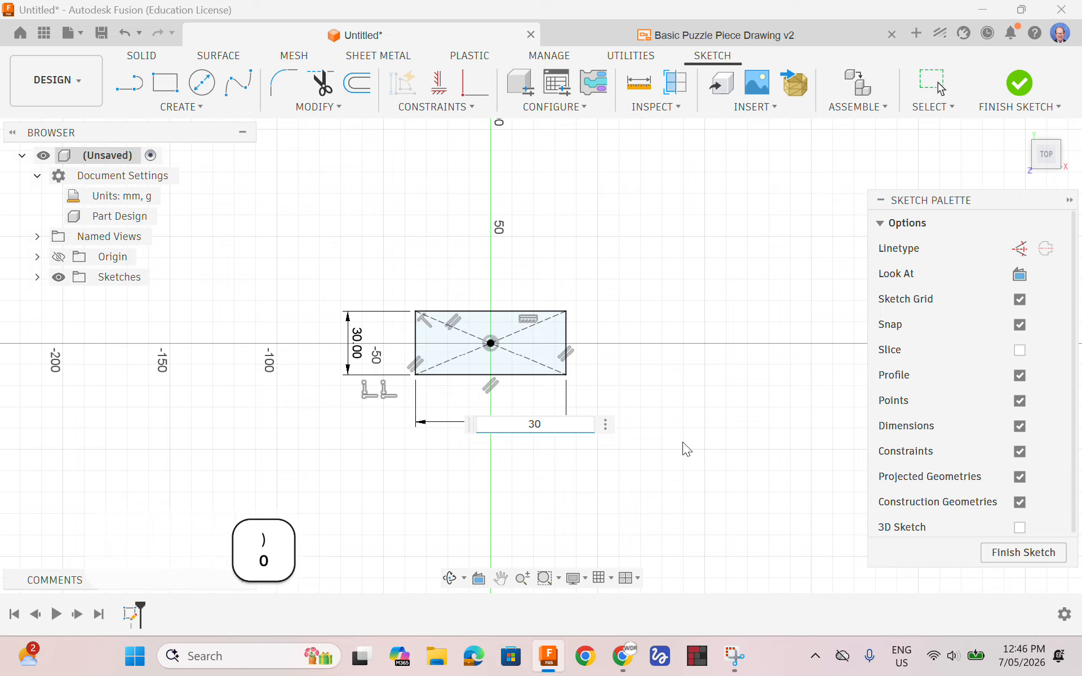
key(Return)
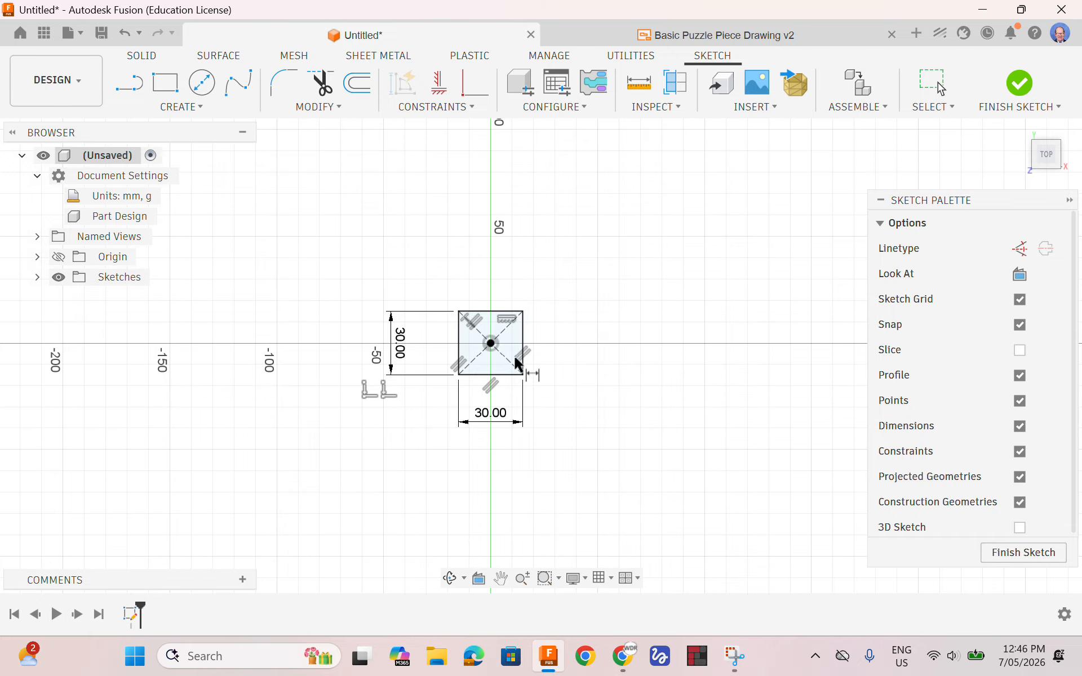
Check the tab and socket circle dimensions in the Basic Puzzle Piece drawing, and return to the square's sketch
click(745, 39)
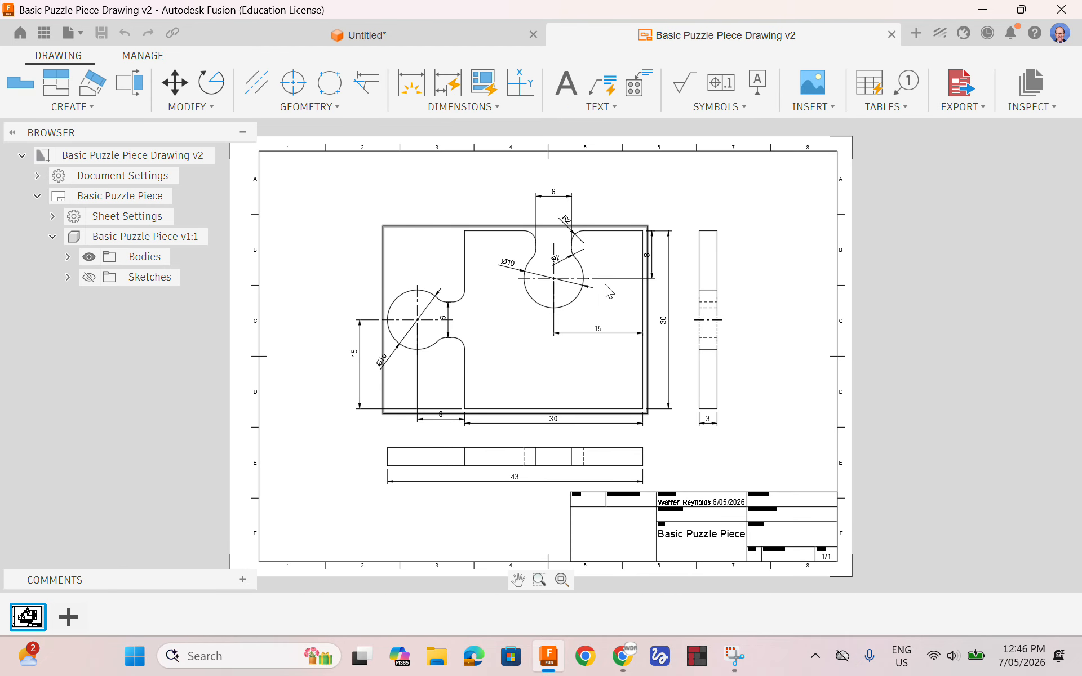
click(400, 39)
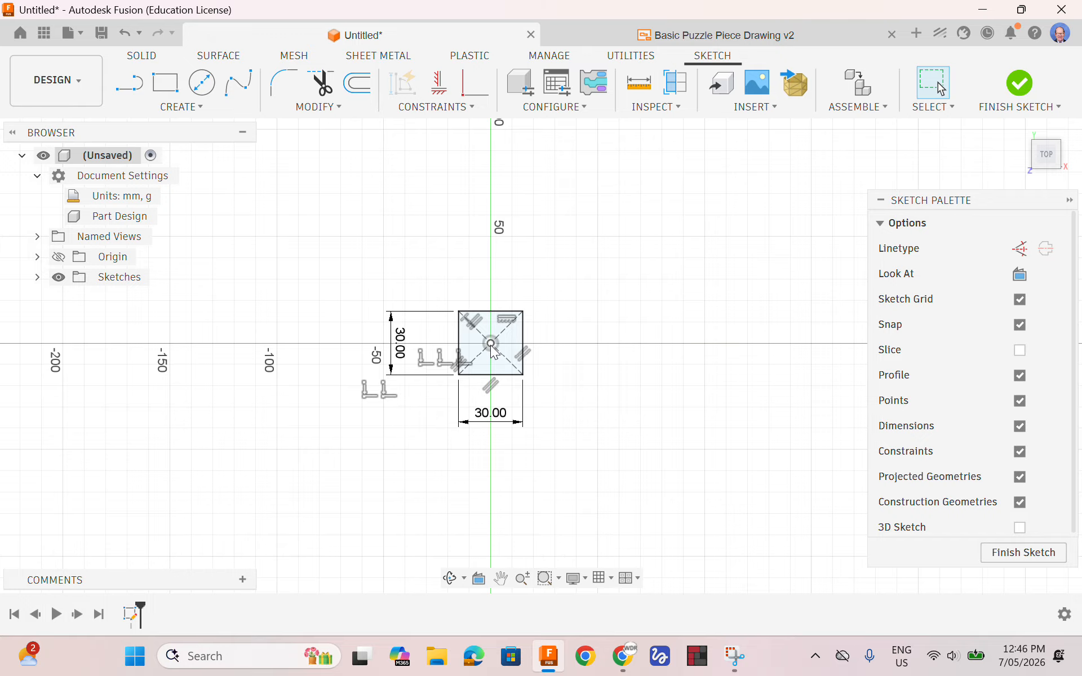
scroll(491, 345, up, 2)
scroll(491, 345, up, 5)
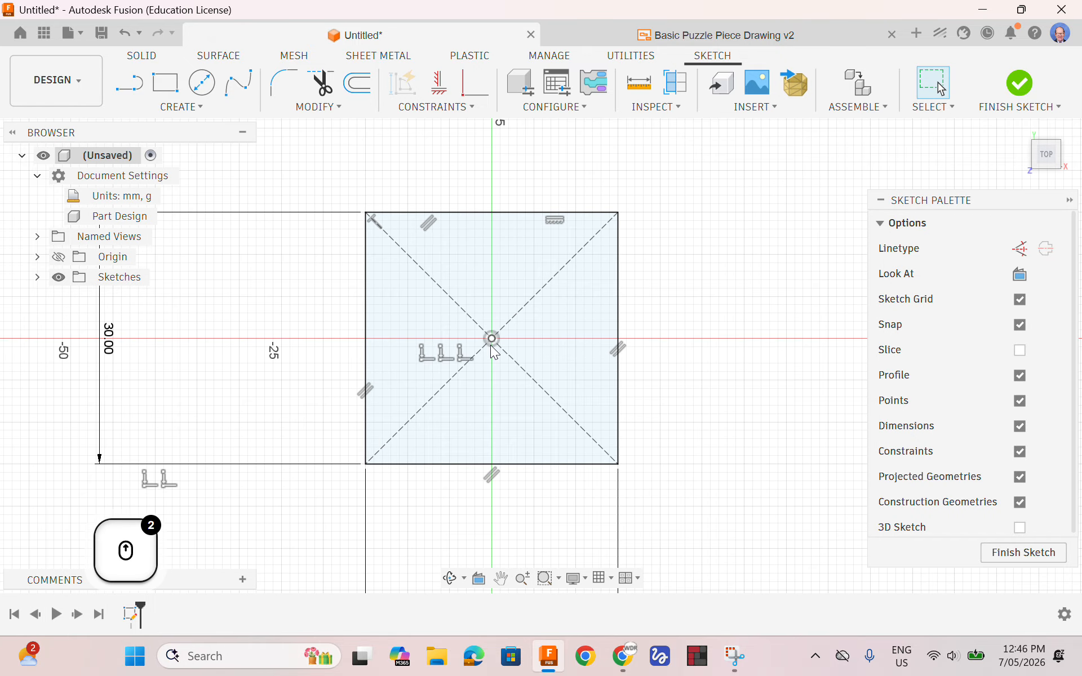
scroll(493, 347, down, 4)
scroll(476, 366, up, 1)
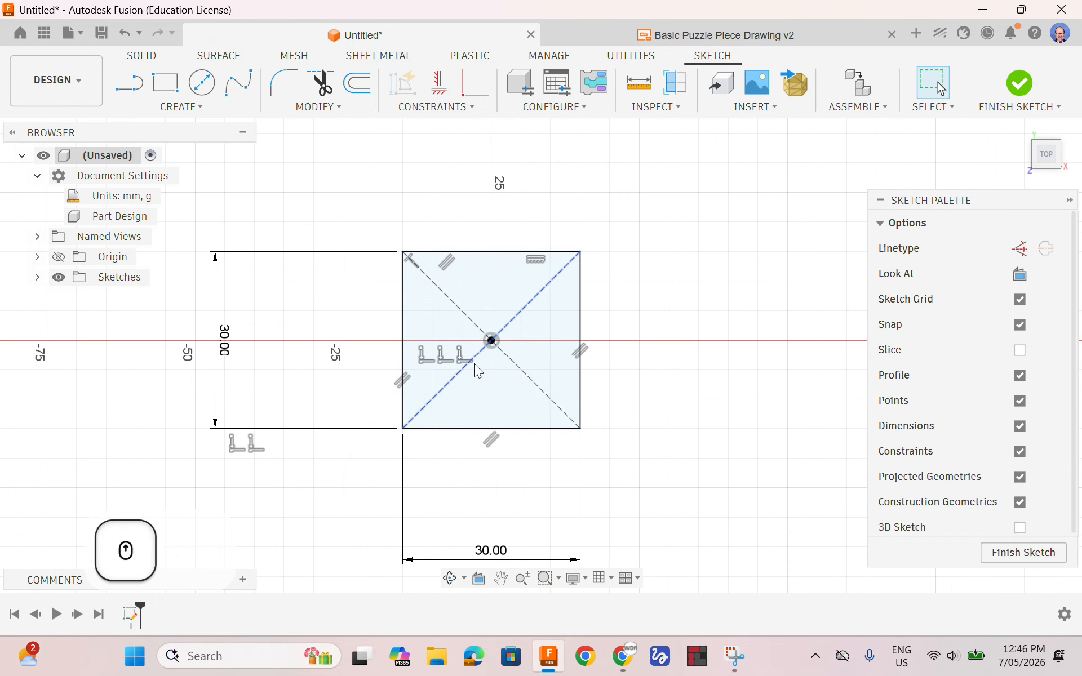
mouse_move(485, 381)
middle_down()
mouse_move(515, 362)
mouse_move(520, 316)
mouse_move(496, 359)
mouse_move(523, 338)
mouse_move(526, 415)
middle_up()
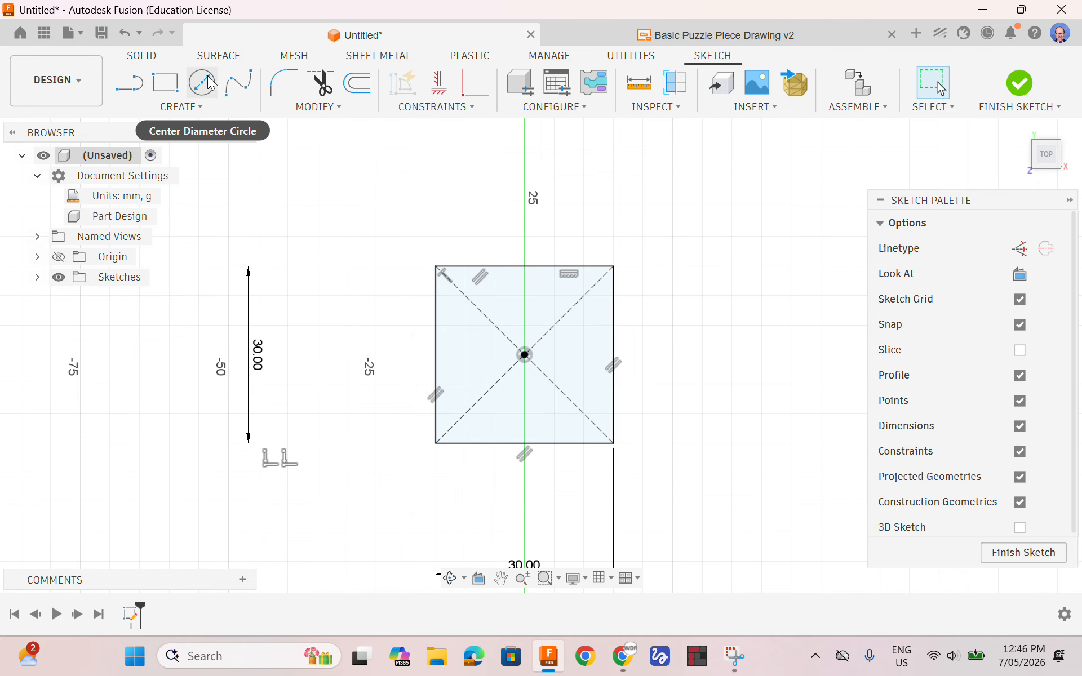
Draw a 10 mm Center Diameter Circle above the square, and undo it
click(200, 109)
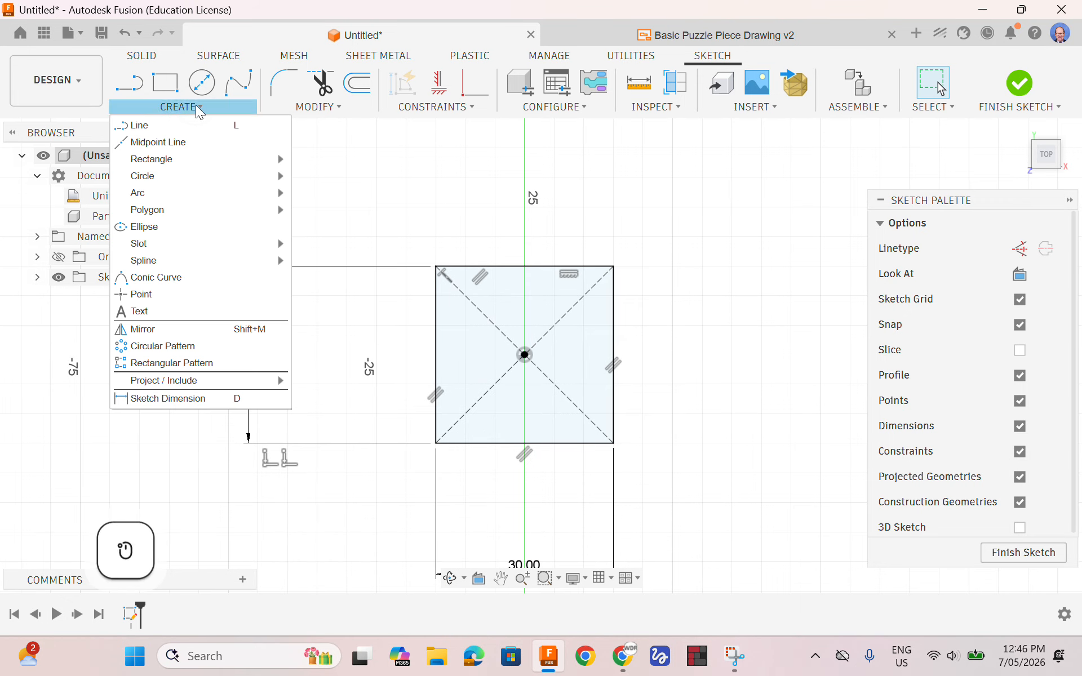
mouse_move(155, 181)
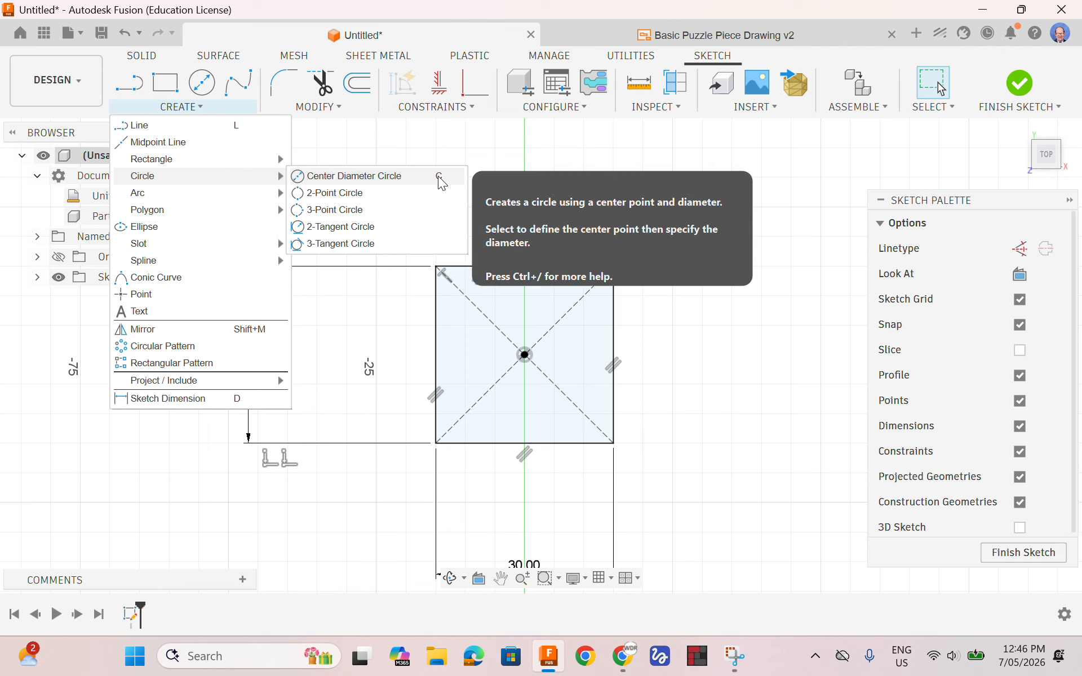
click(349, 178)
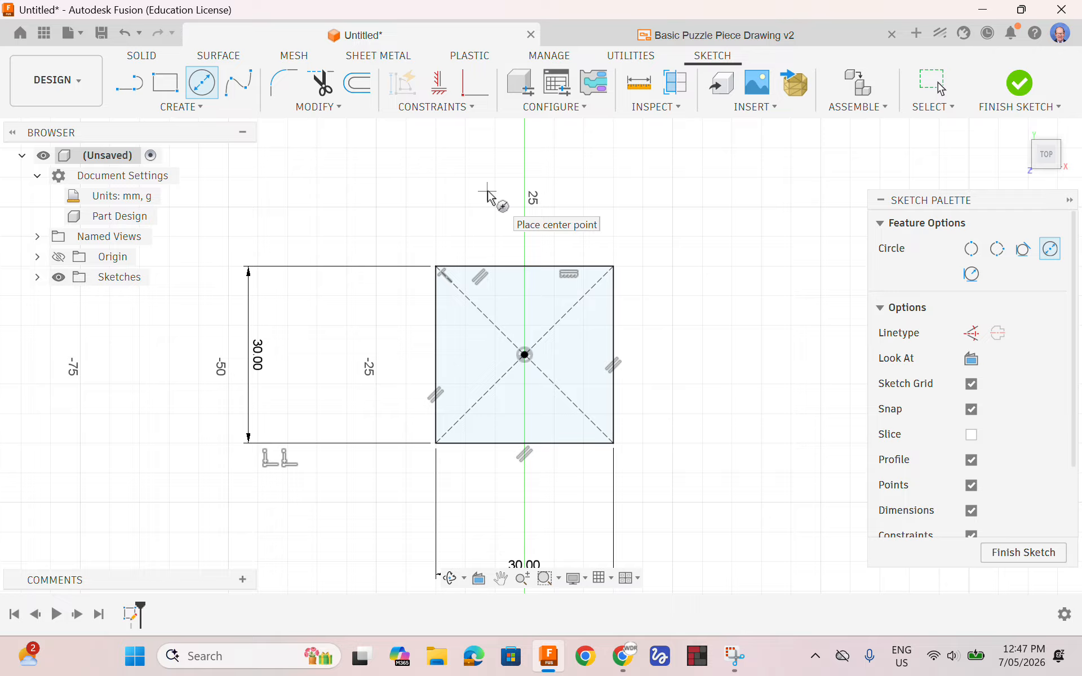
click(525, 198)
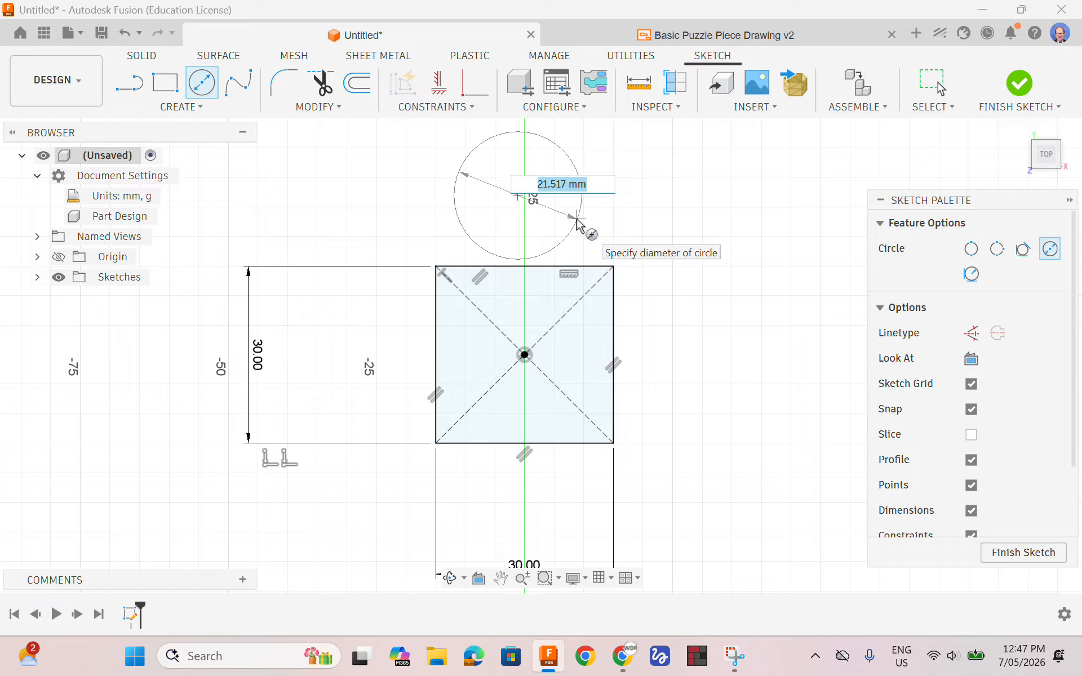
text(10)
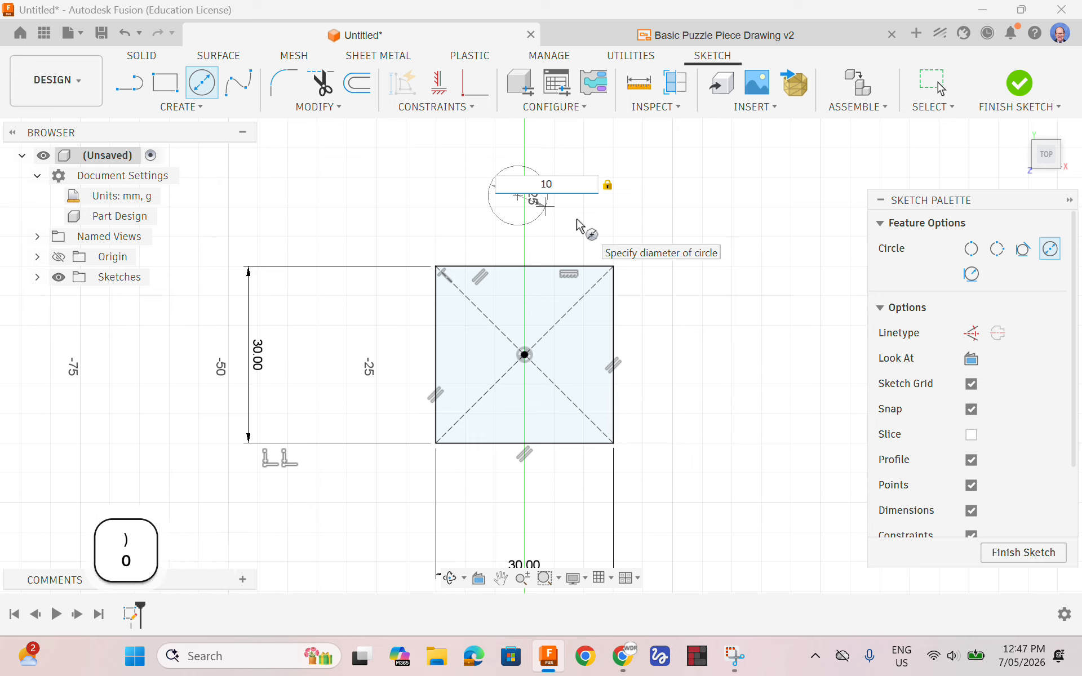
key(Return)
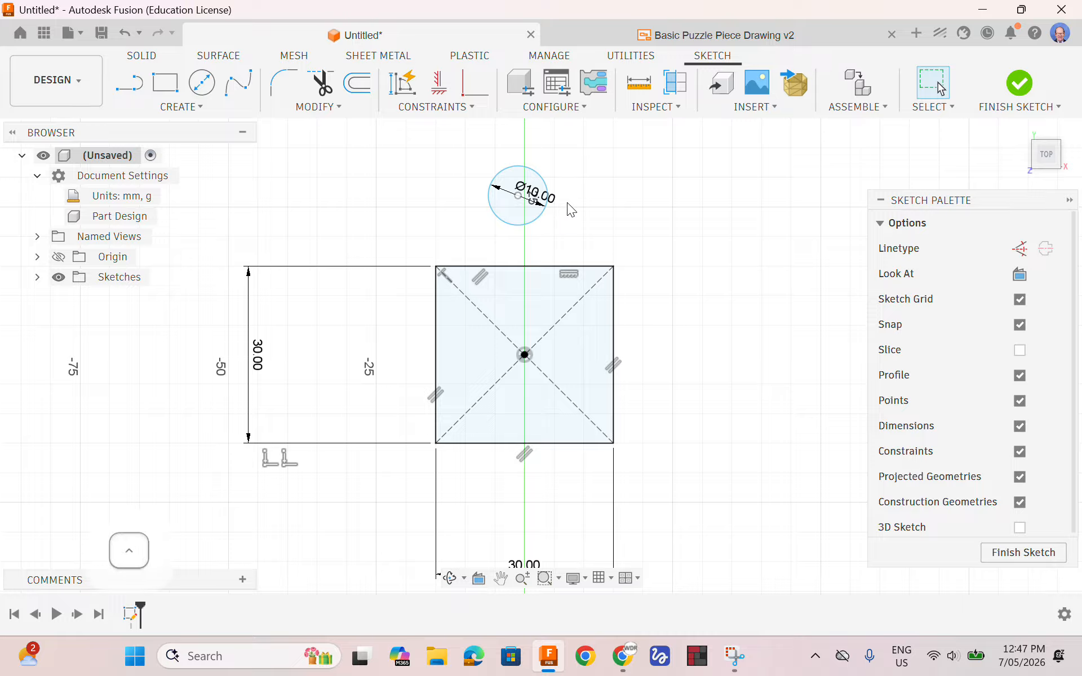
key(ctrl+z)
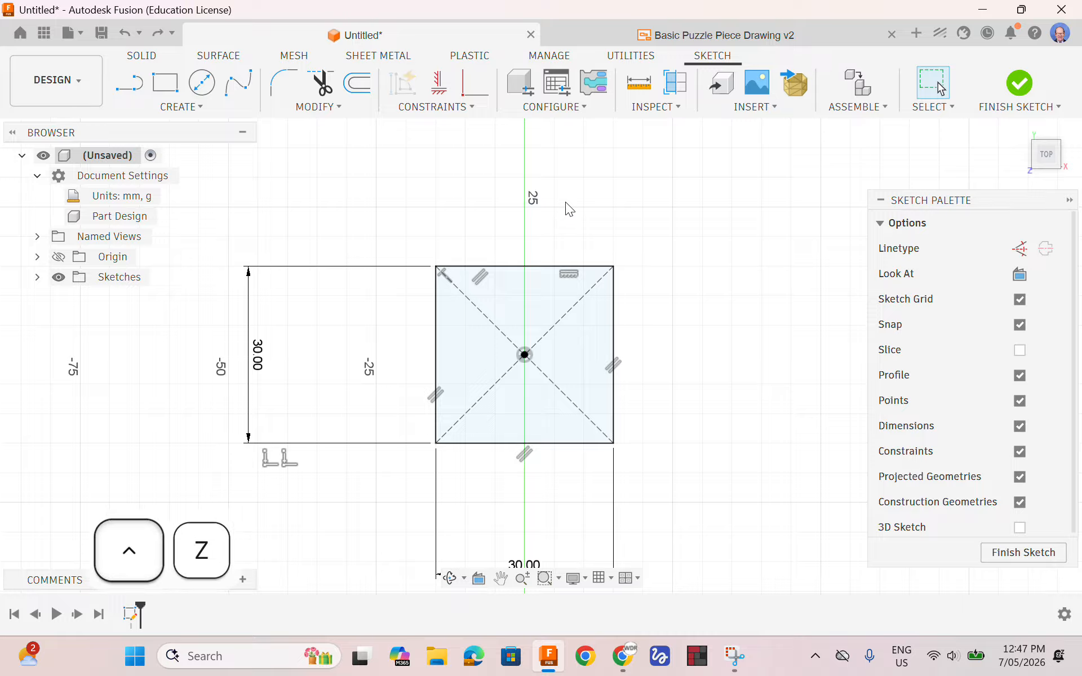
Draw a center diameter circle about 15.4 mm across, centred on the vertical axis about 25 mm above the origin
click(209, 87)
click(524, 208)
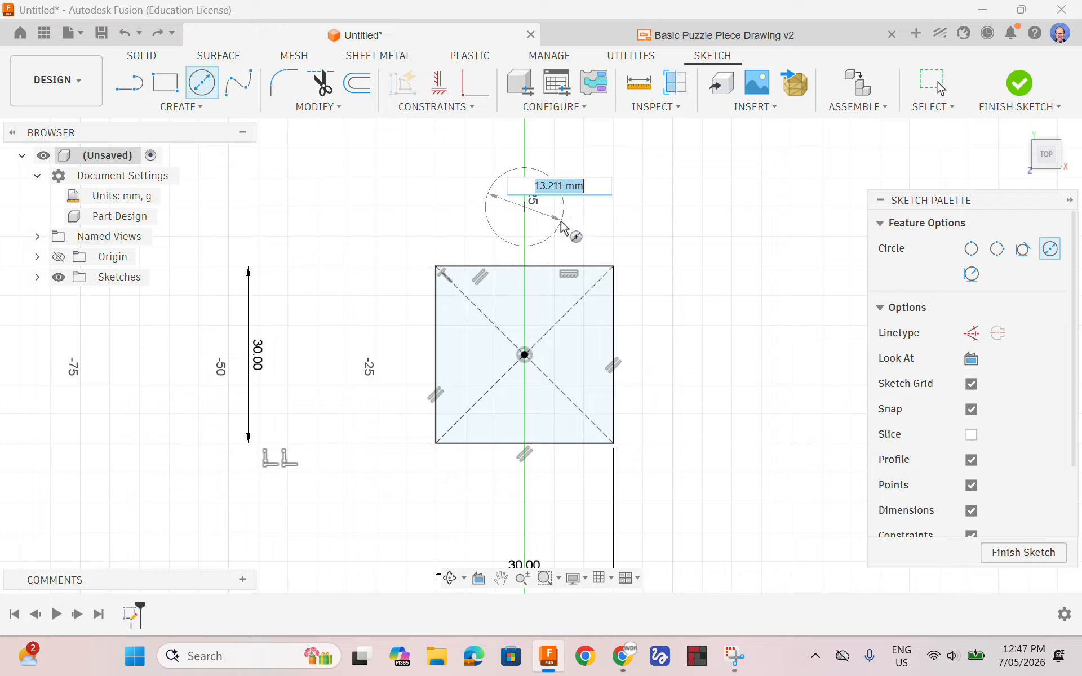
click(566, 224)
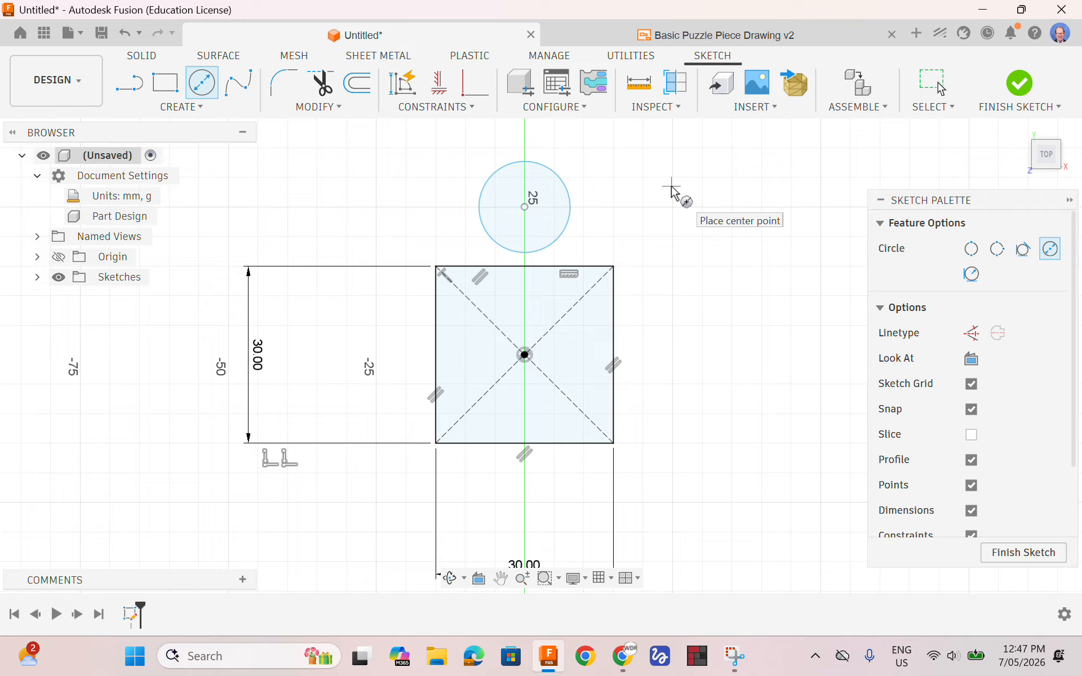
Add a Sketch Dimension setting the circle's diameter to 10 mm, placed outside the circle
key(d)
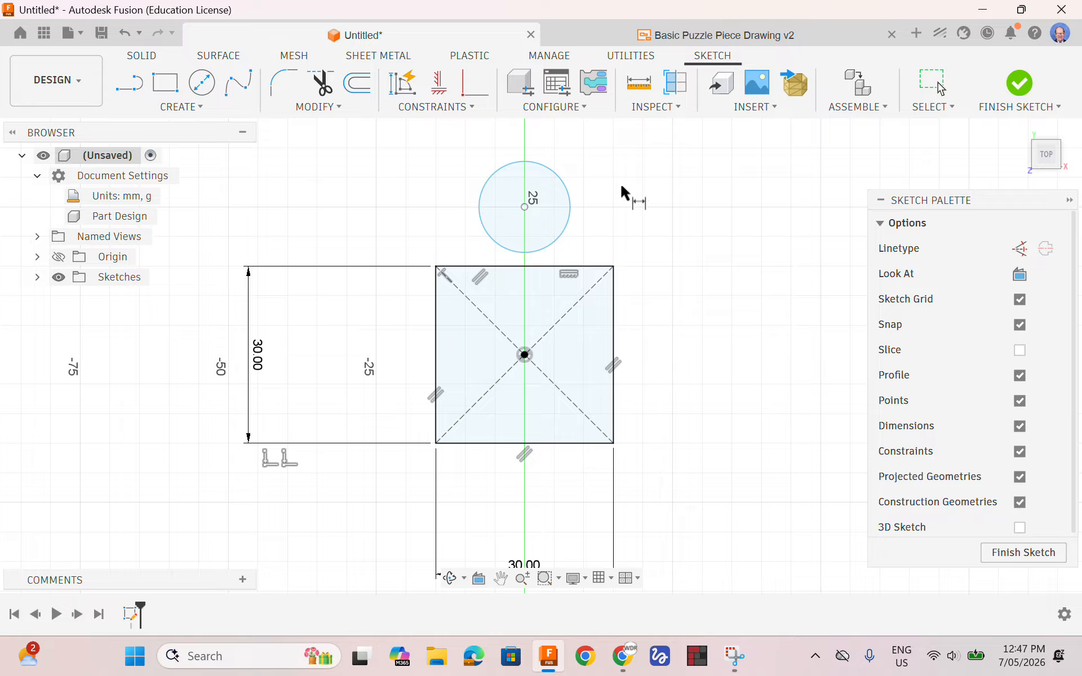
click(570, 198)
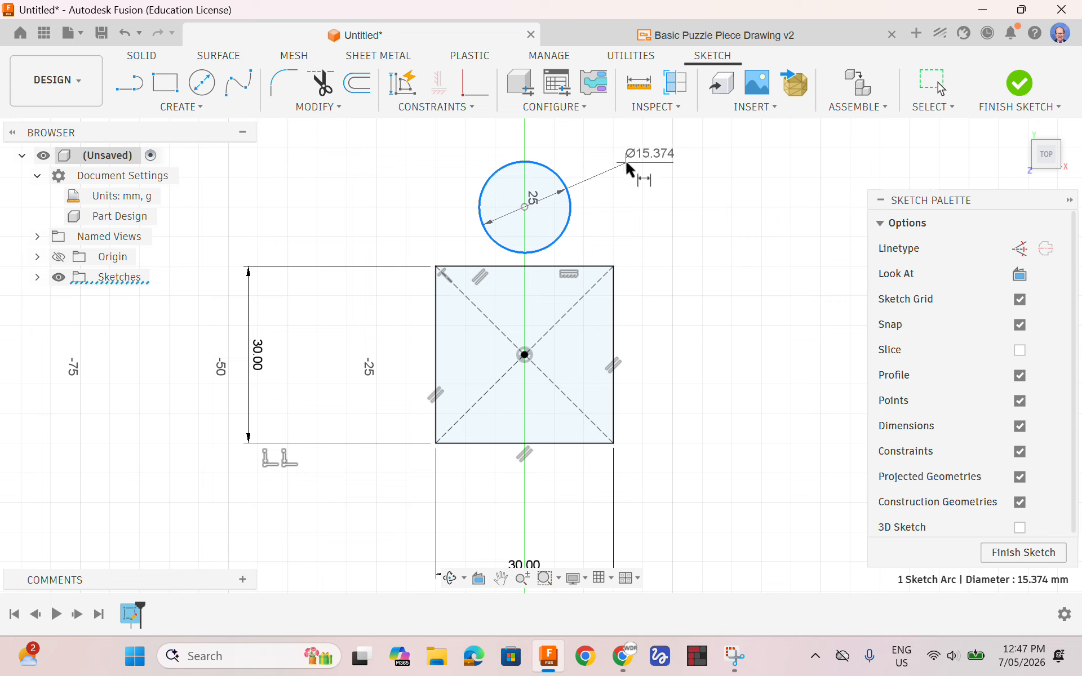
click(622, 151)
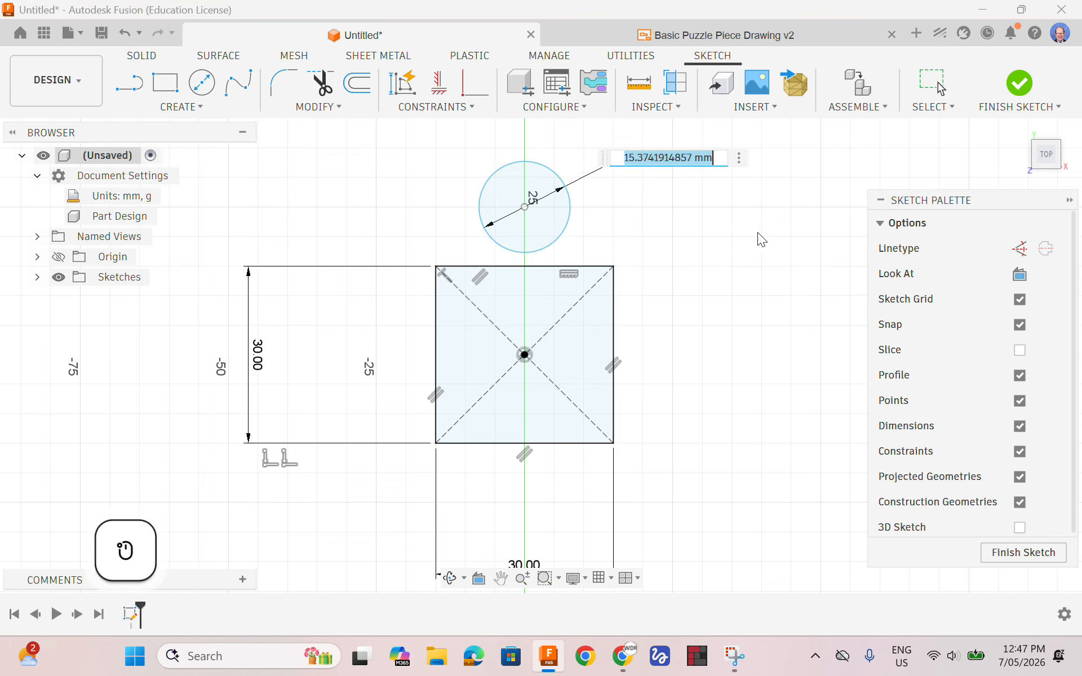
key(BackSpace)
text(10)
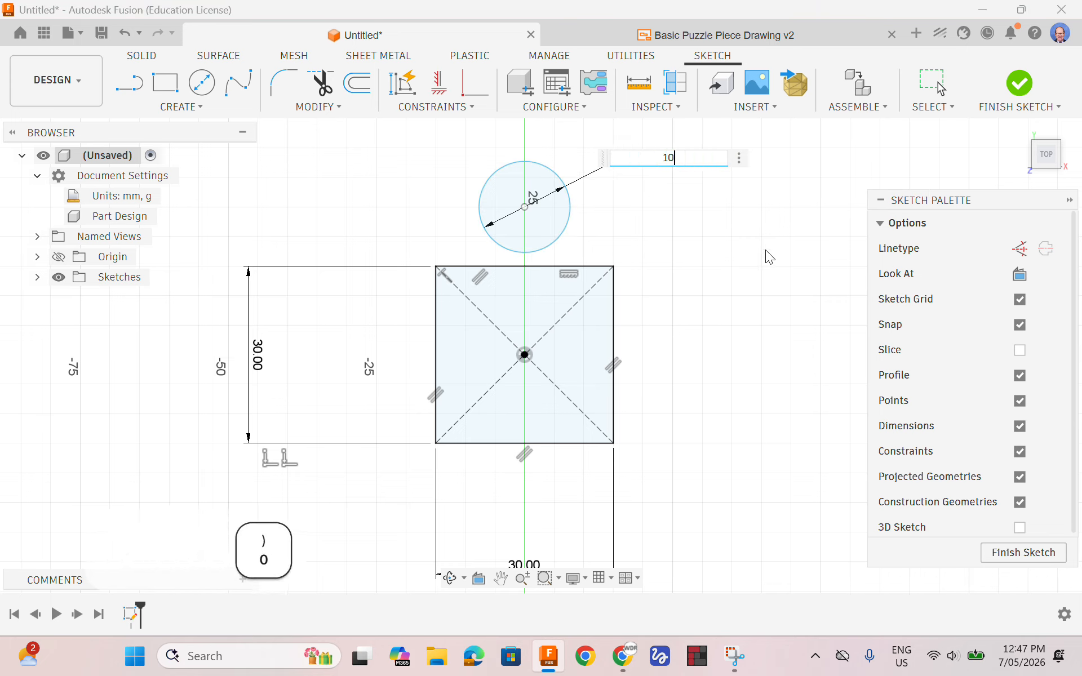
key(Return)
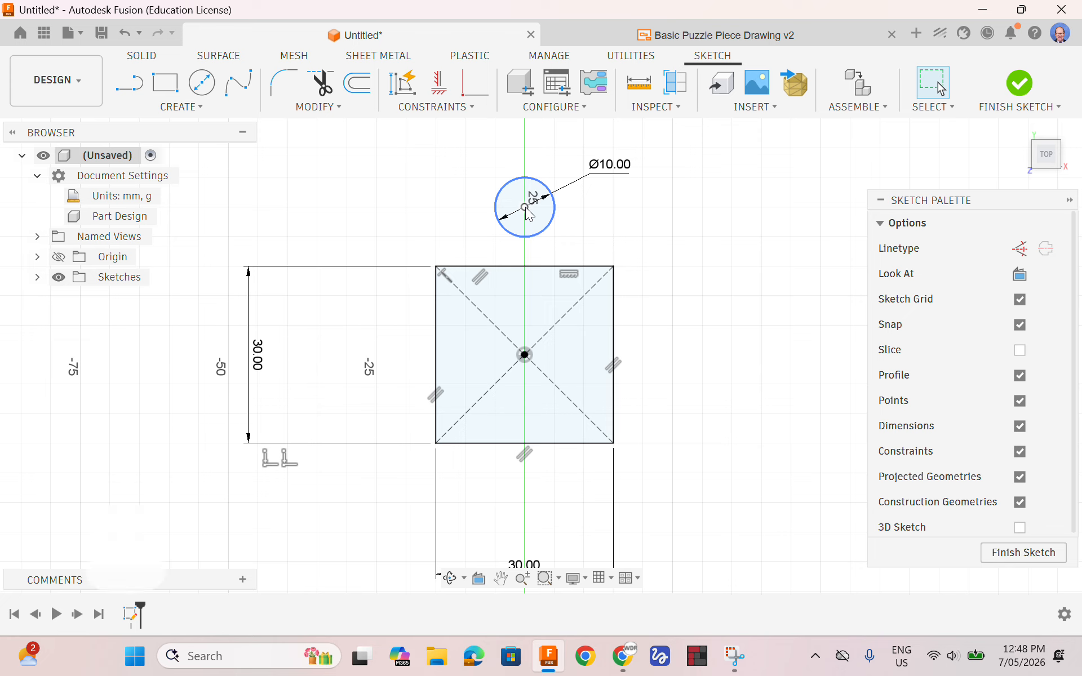
Check the circle's offset in the reference drawing and dimension its centre 8 mm from the square's upper edge
mouse_move(526, 210)
mouse_down()
mouse_move(507, 205)
mouse_move(547, 186)
mouse_move(547, 224)
mouse_move(515, 209)
mouse_move(556, 211)
mouse_move(528, 212)
mouse_up()
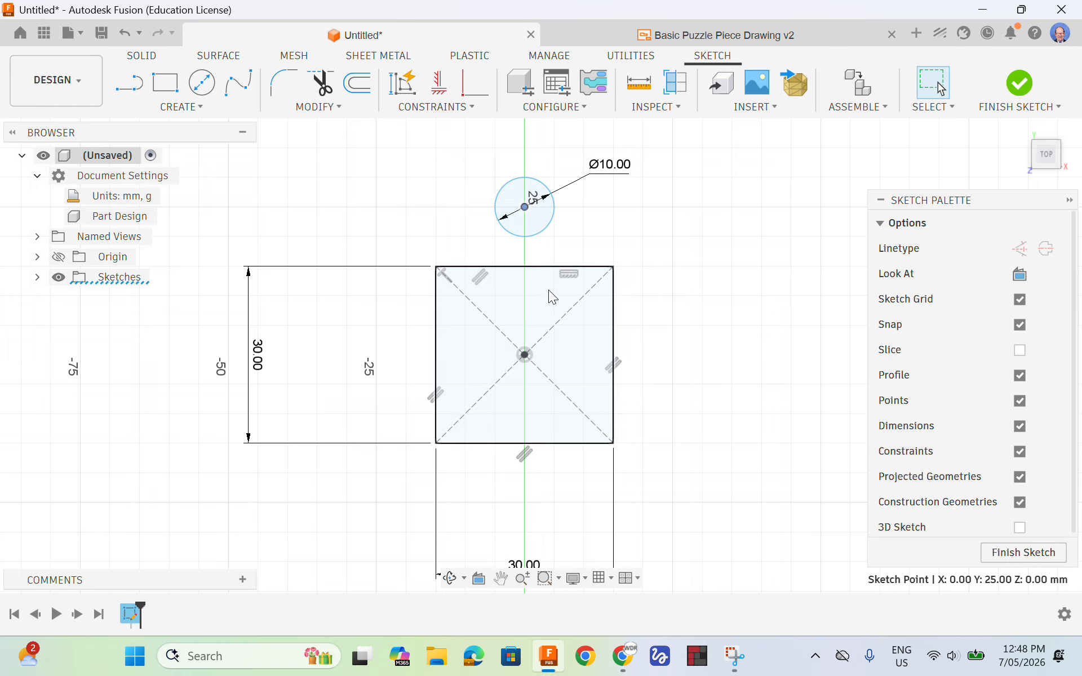
click(724, 36)
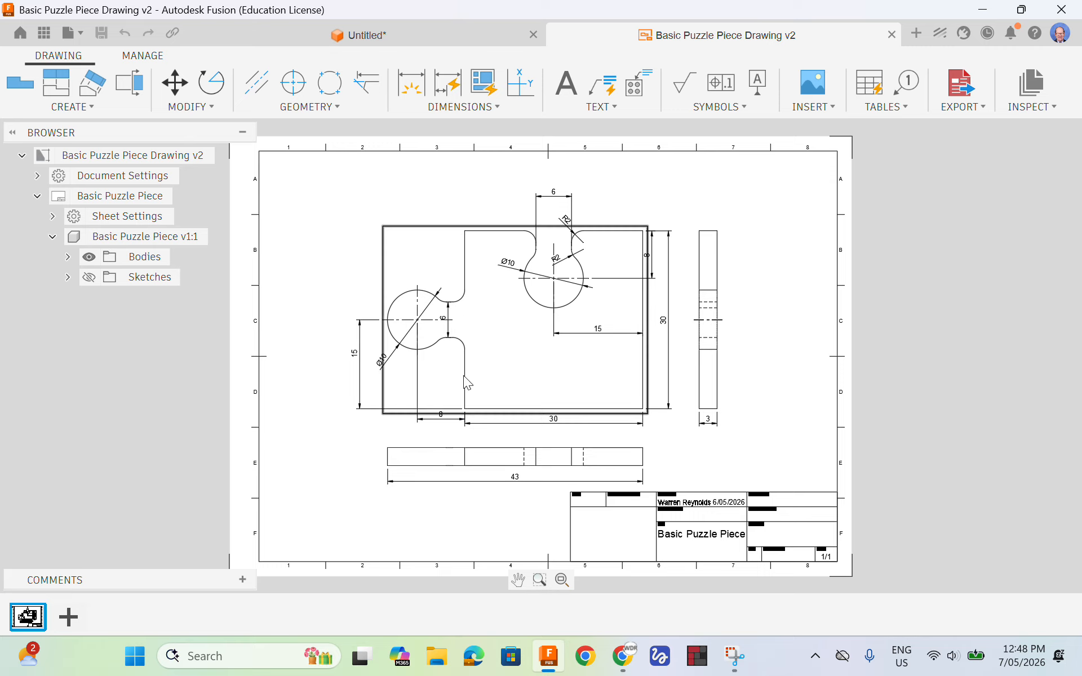
click(358, 35)
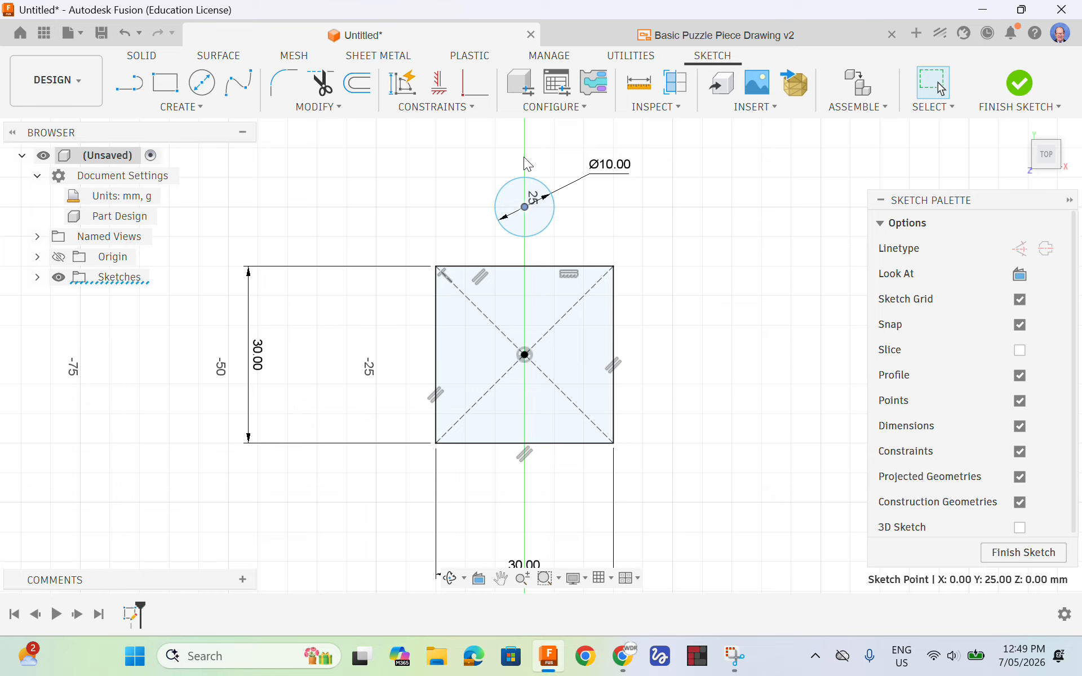
key(d)
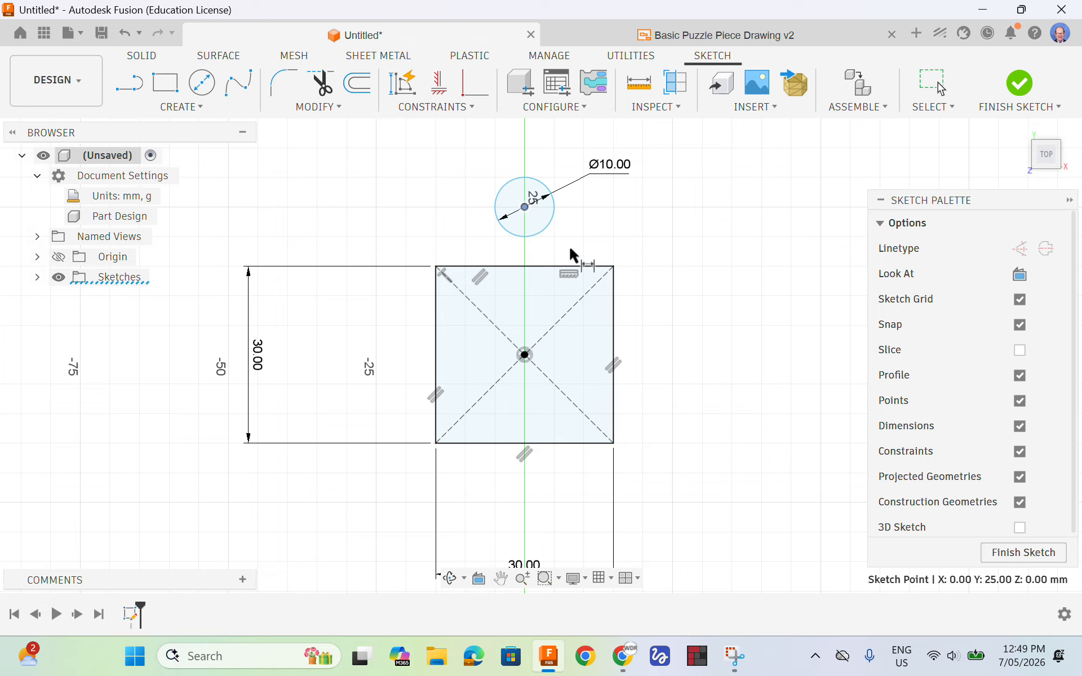
click(529, 210)
click(528, 209)
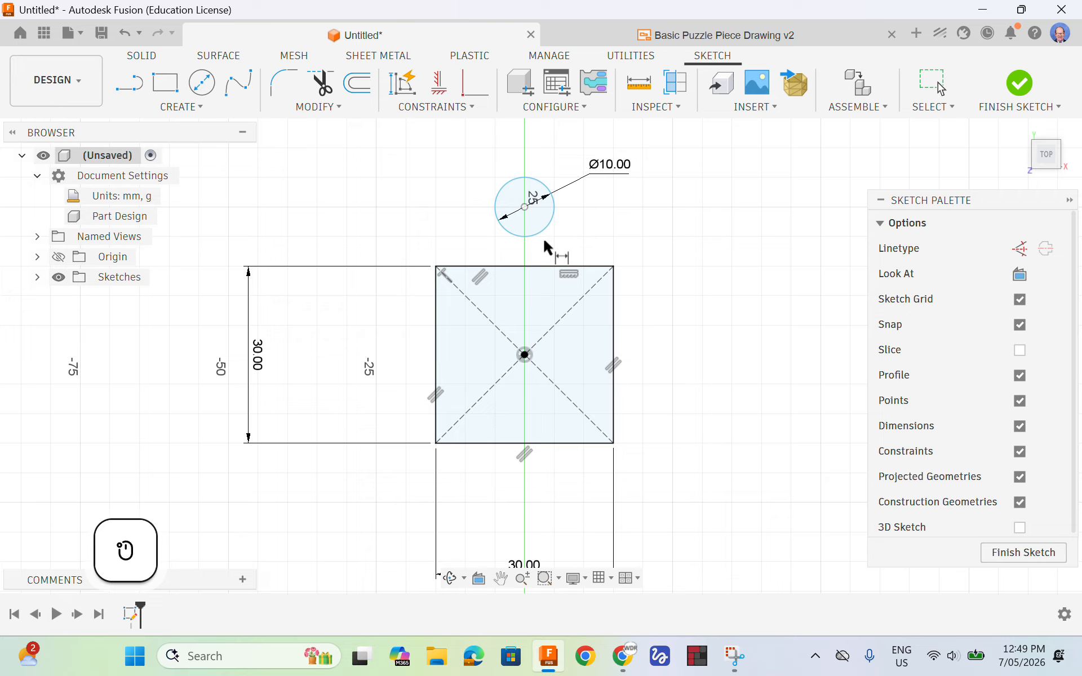
click(533, 266)
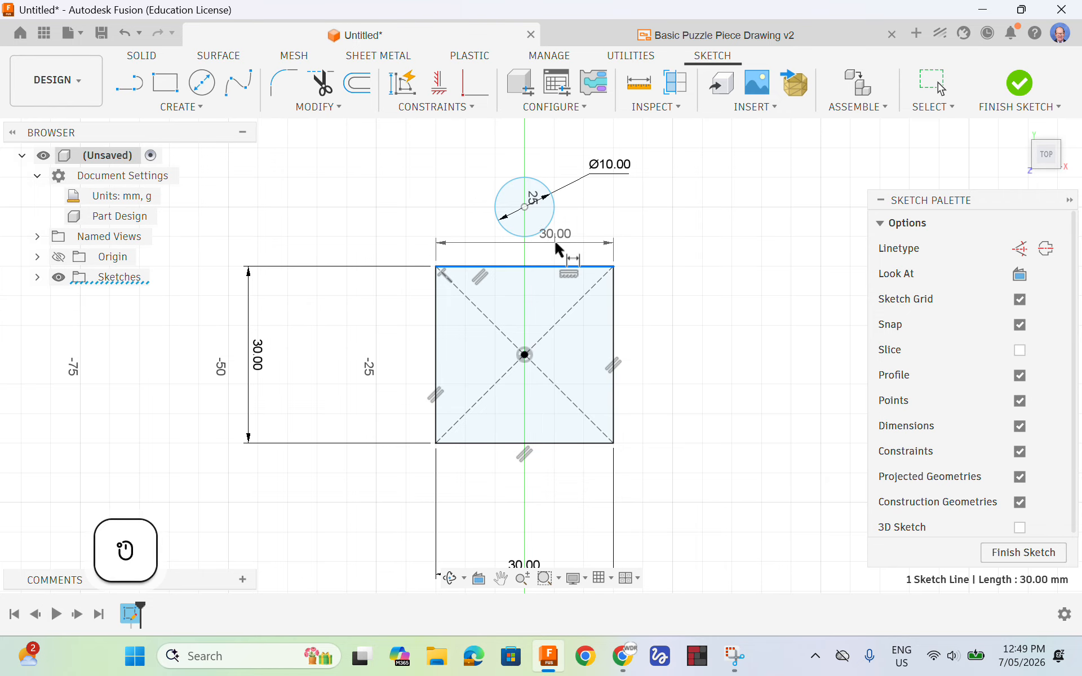
click(524, 208)
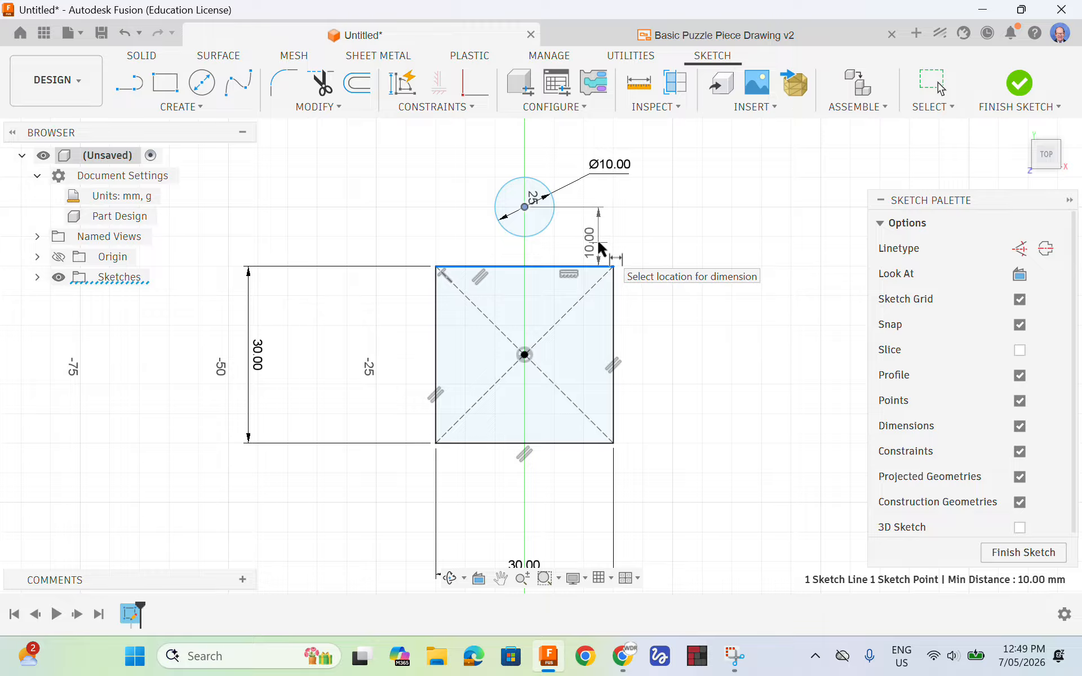
click(597, 238)
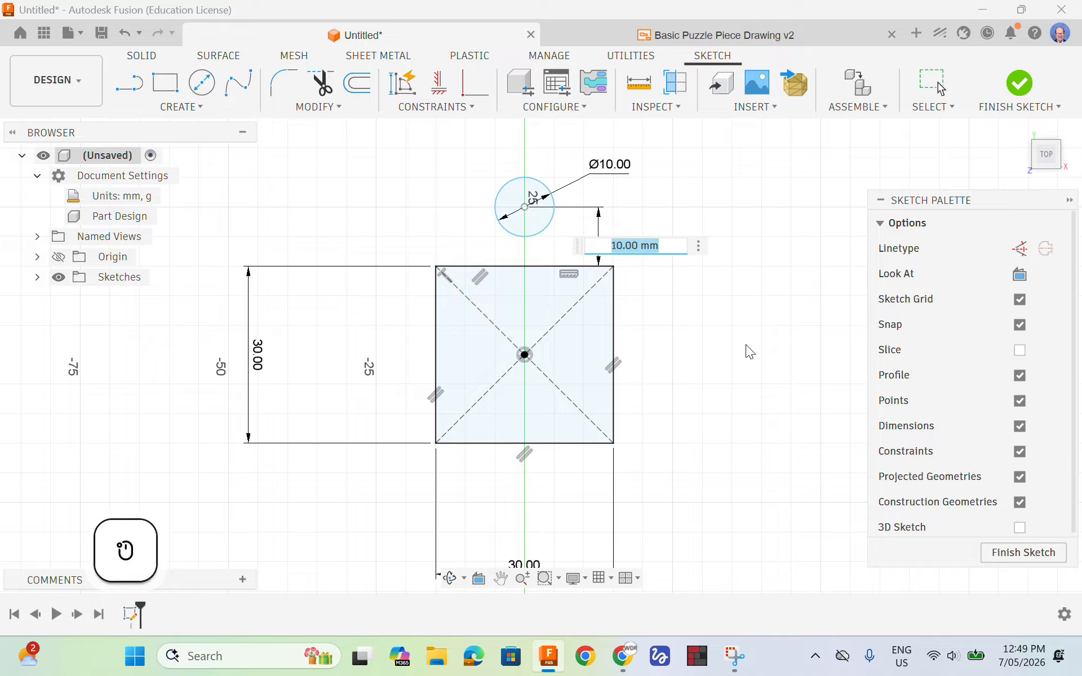
text(8)
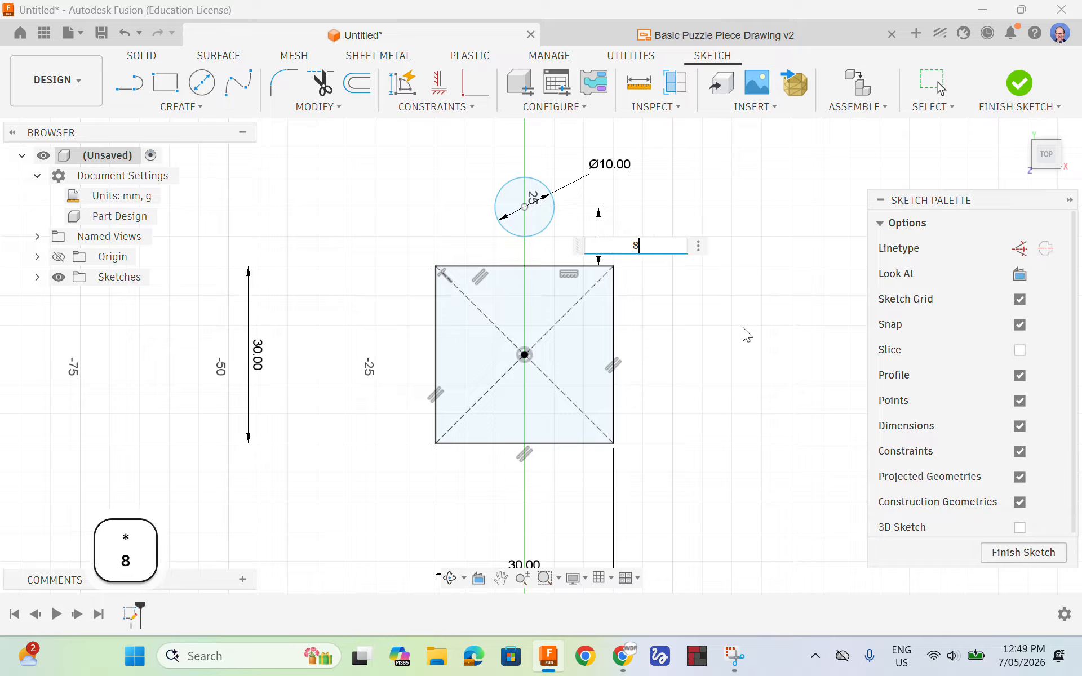
key(Return)
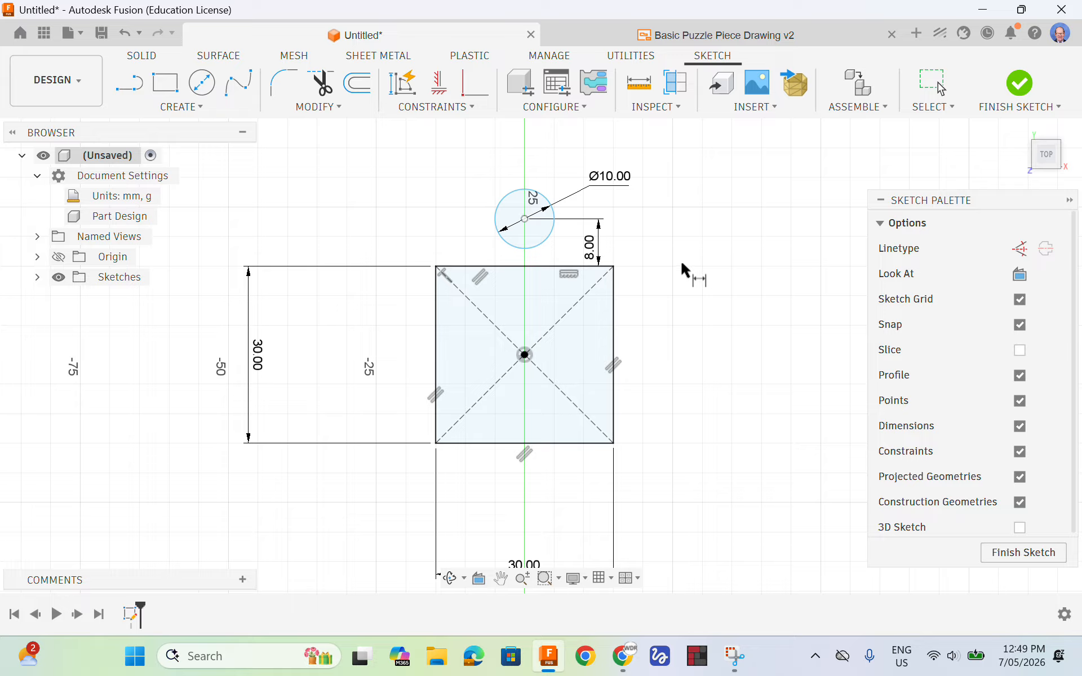
key(Escape)
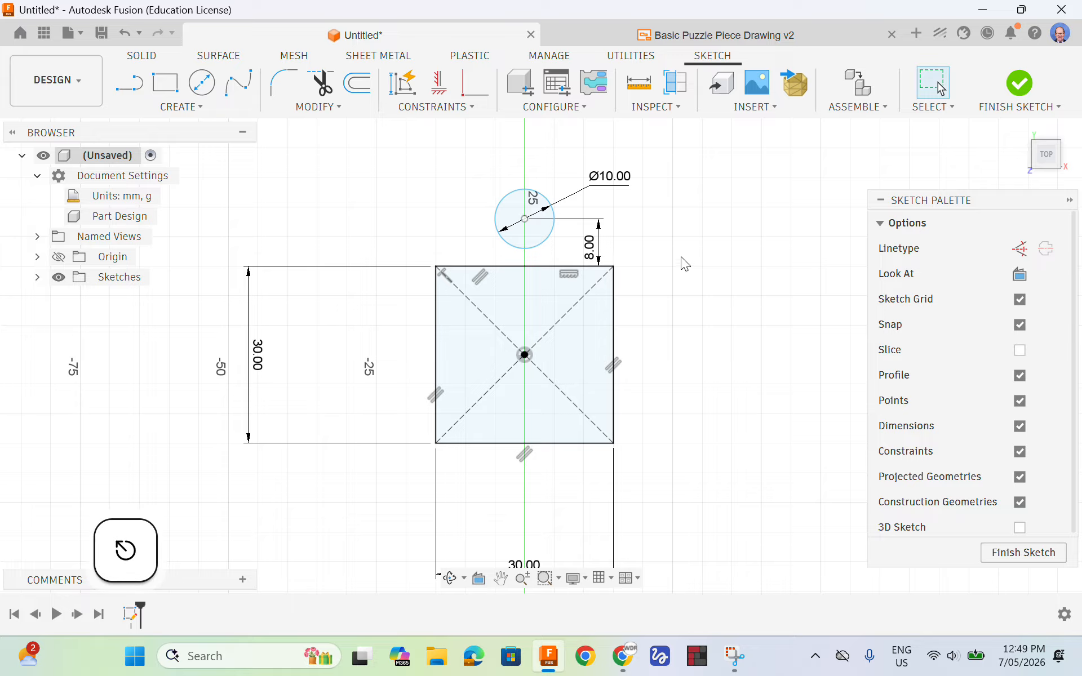
Move the circle sideways by its centre point, to about 0.5 mm off the vertical axis
click(525, 220)
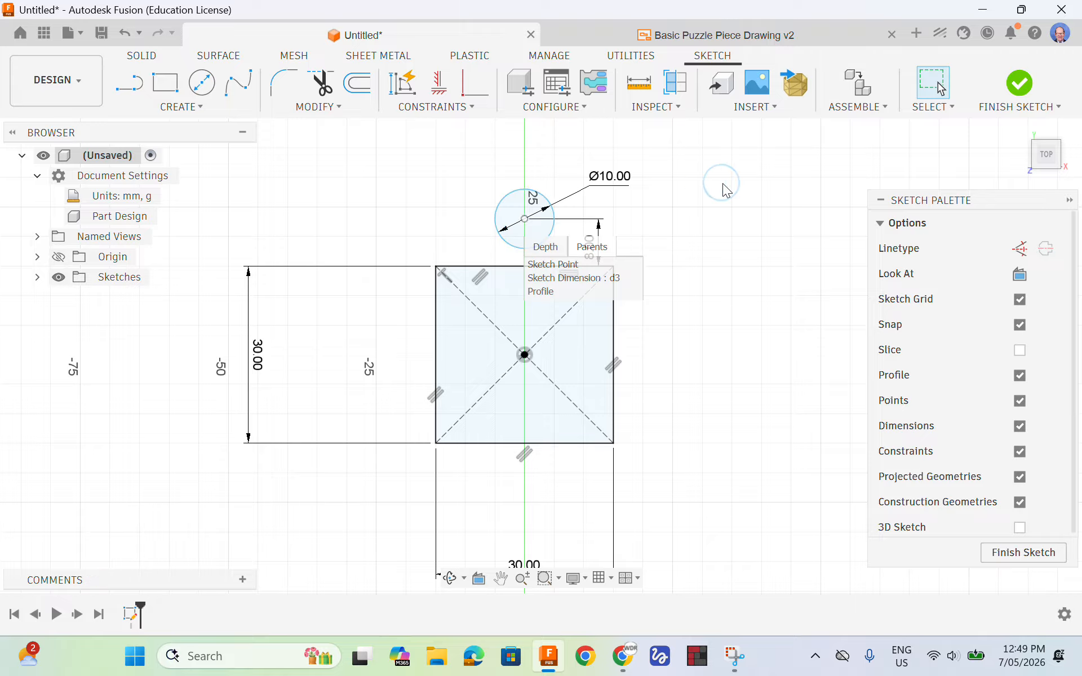
click(651, 195)
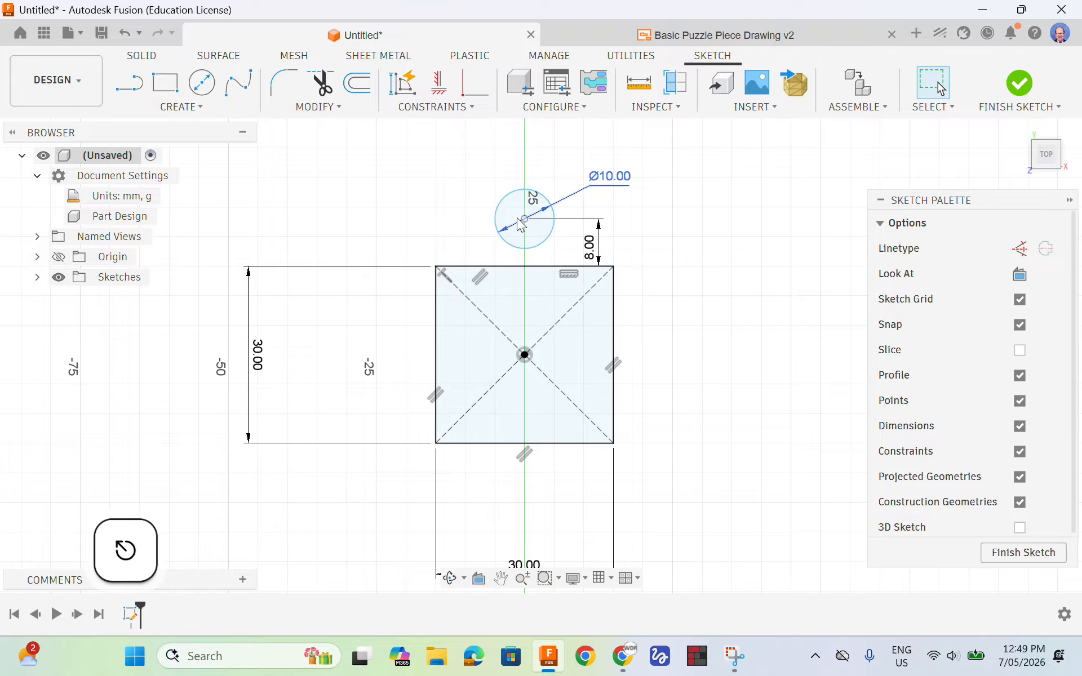
mouse_move(526, 223)
mouse_down()
mouse_move(549, 222)
mouse_move(476, 224)
mouse_move(569, 223)
mouse_move(465, 224)
mouse_move(606, 240)
mouse_up()
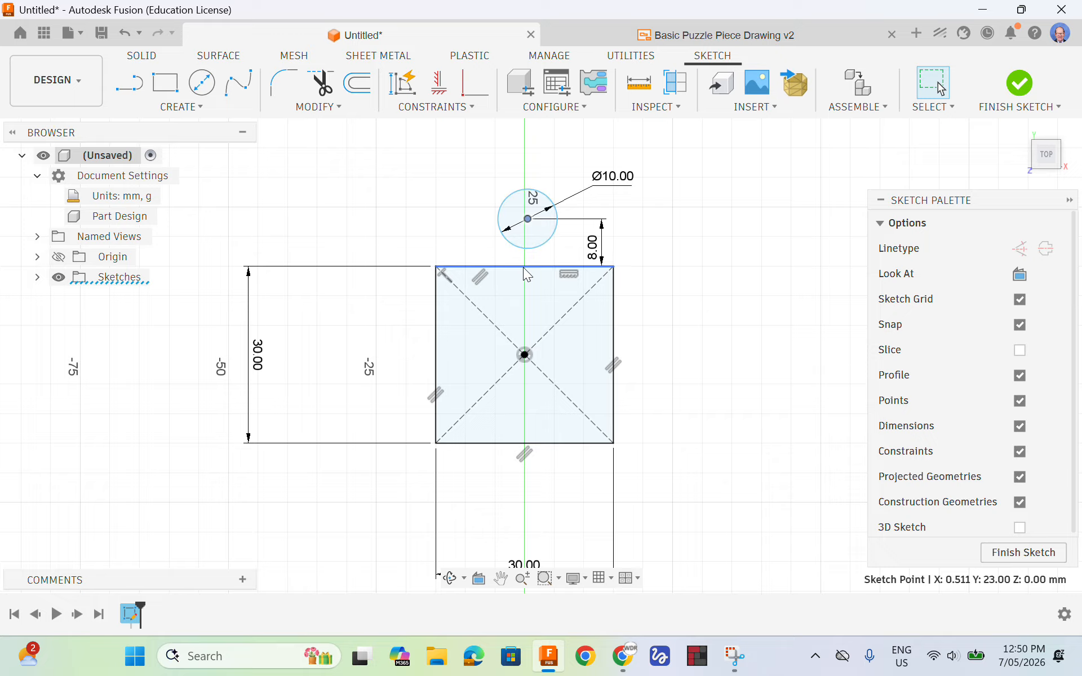
Apply a Horizontal/Vertical constraint between the upper circle's centre and the origin so they align vertically
click(529, 193)
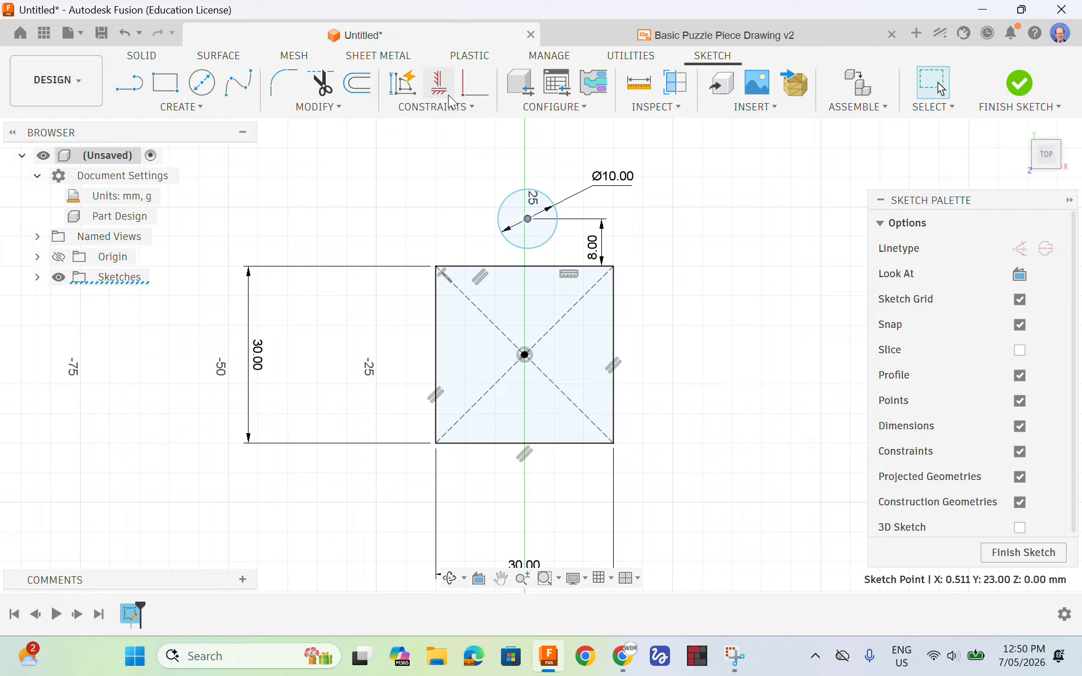
click(455, 107)
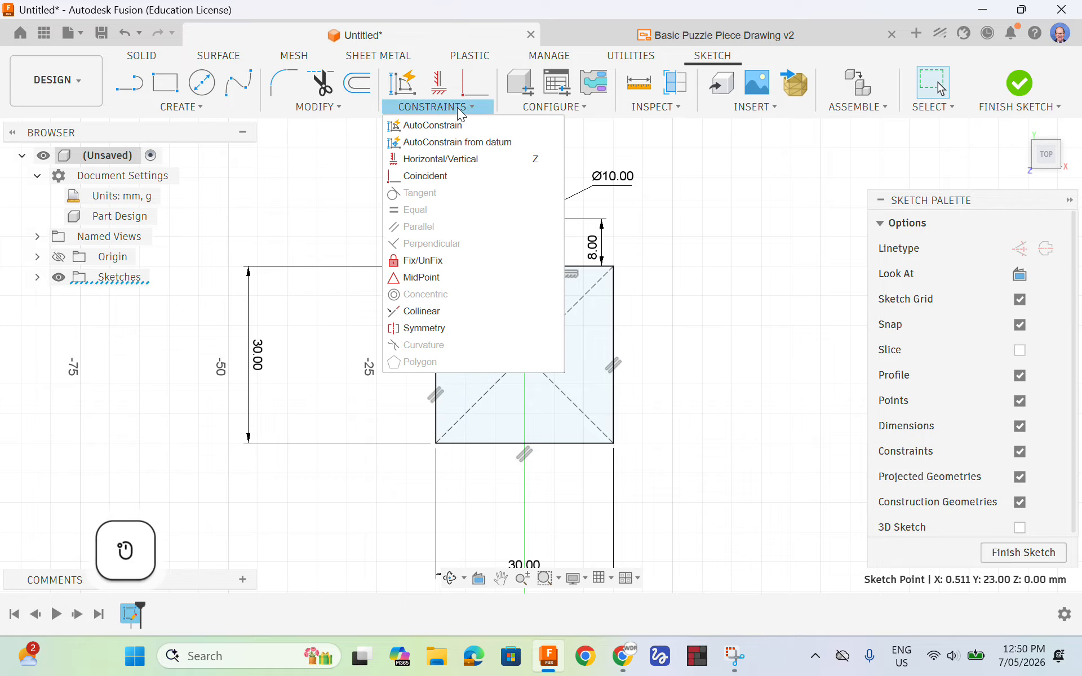
click(427, 164)
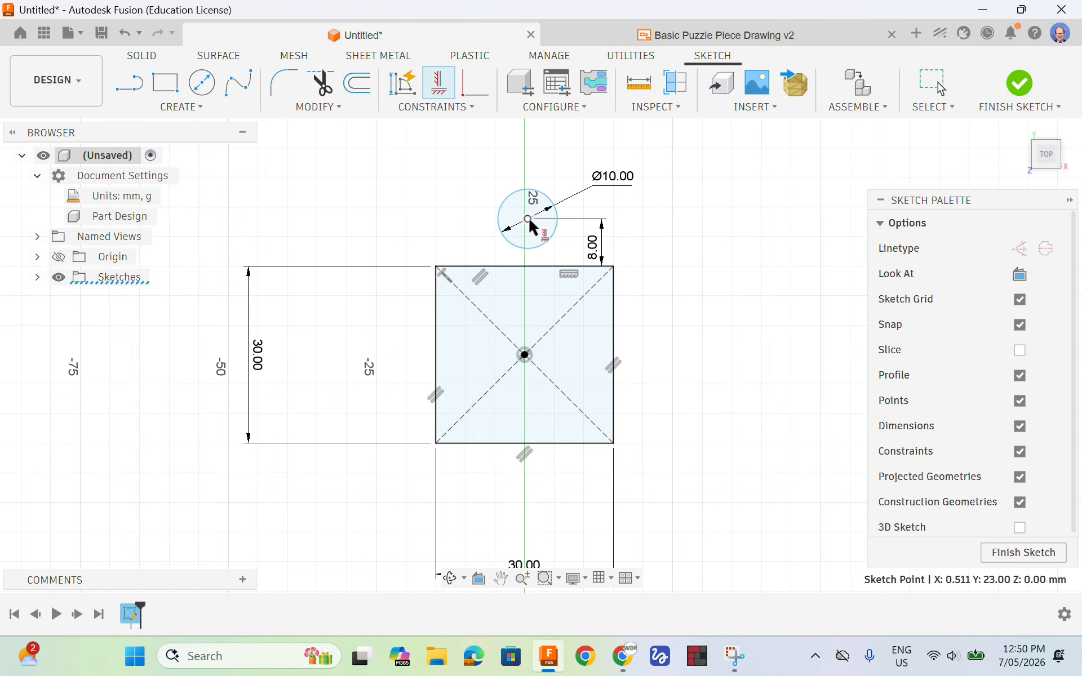
click(528, 220)
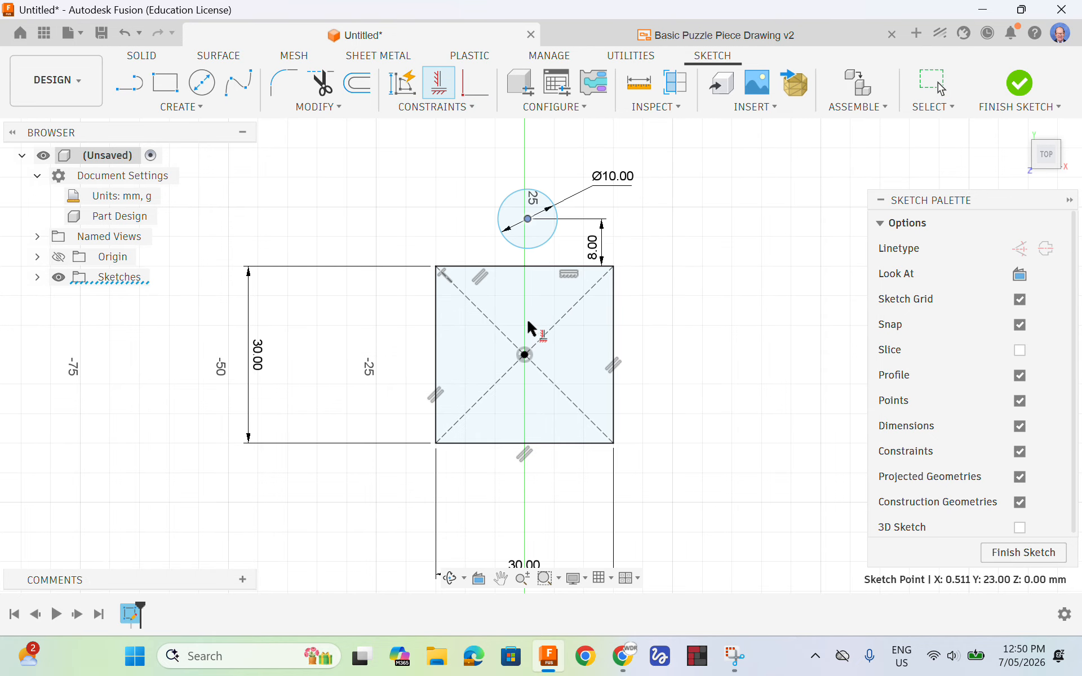
click(525, 355)
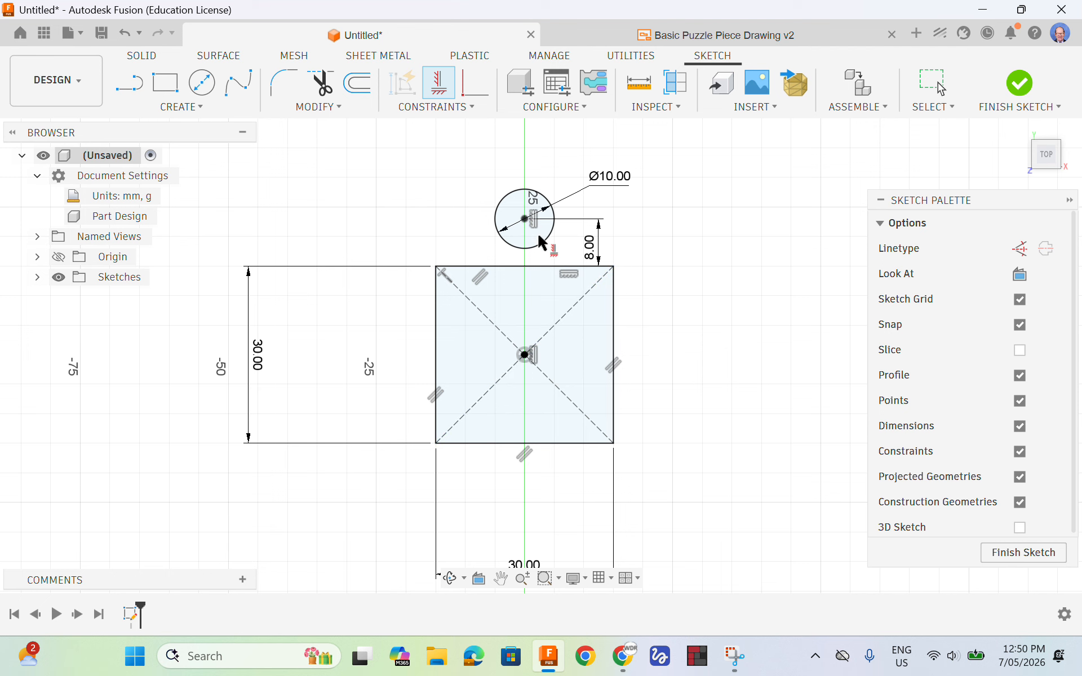
scroll(525, 219, up, 5)
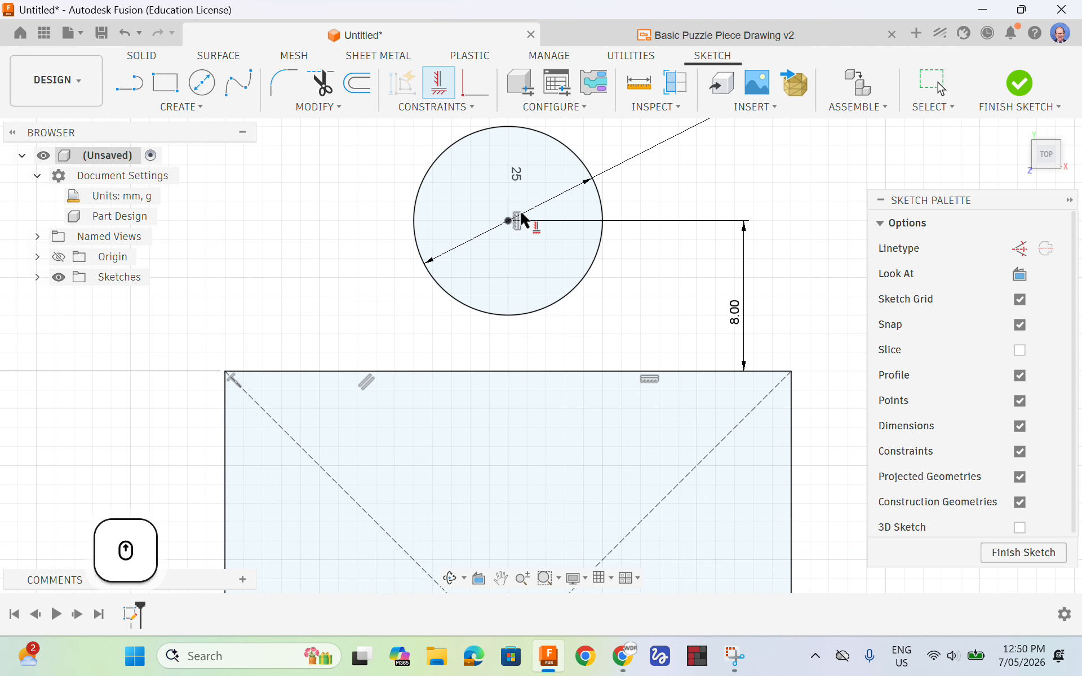
scroll(501, 291, down, 3)
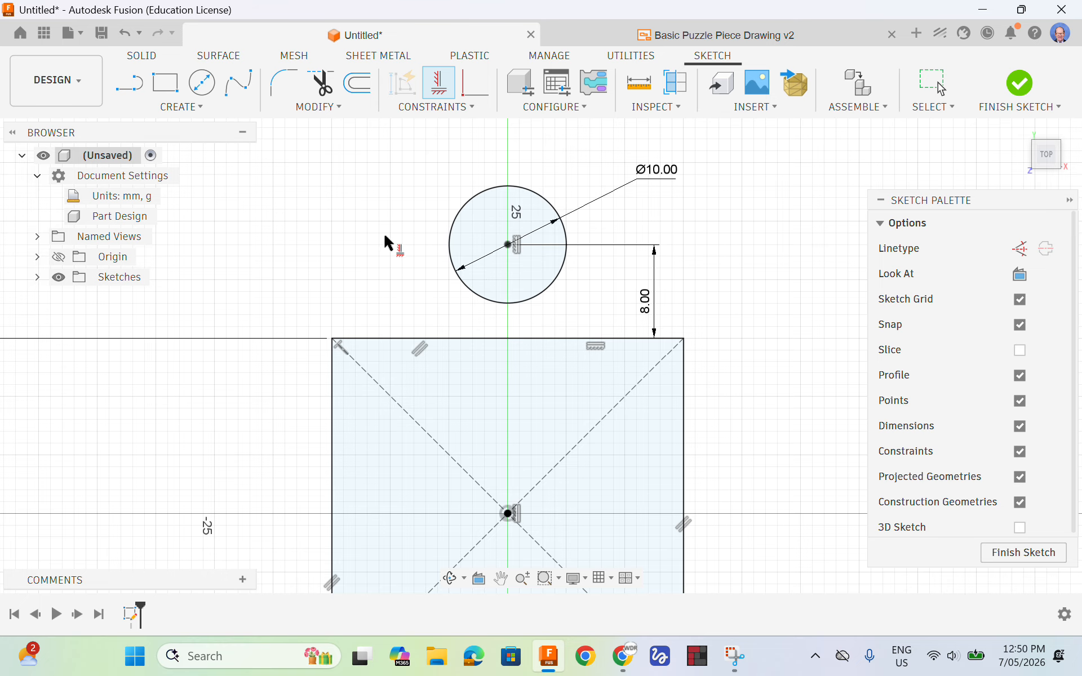
key(Escape)
Draw a 10 mm center diameter circle inside the square, centred on the horizontal axis about 8 mm from the origin
scroll(448, 205, down, 2)
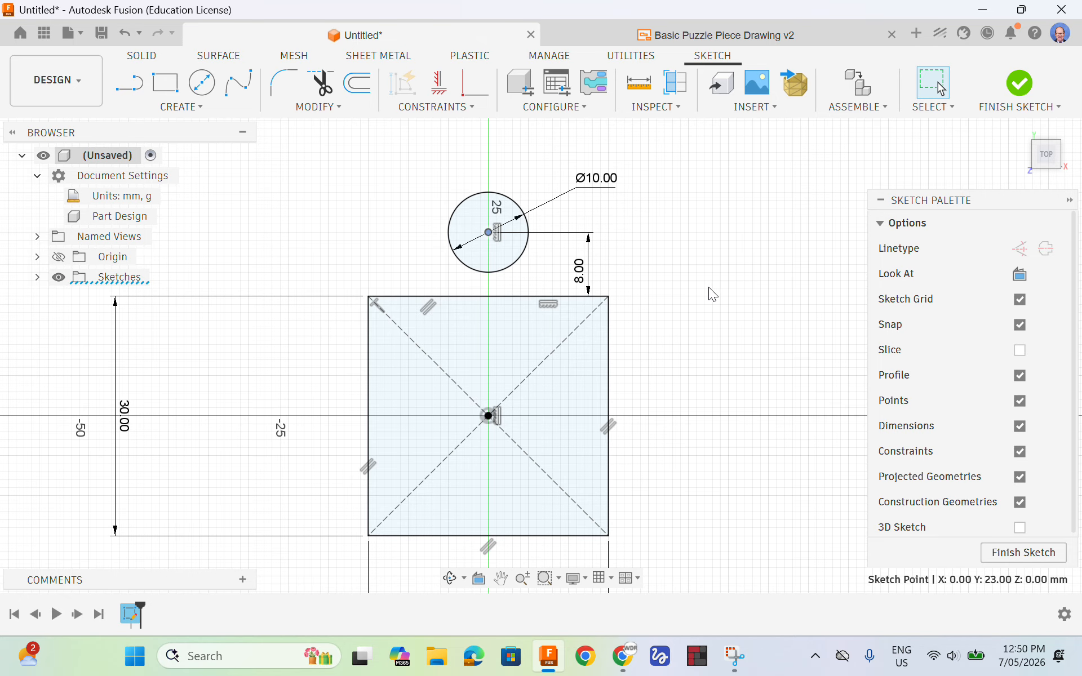
key(c)
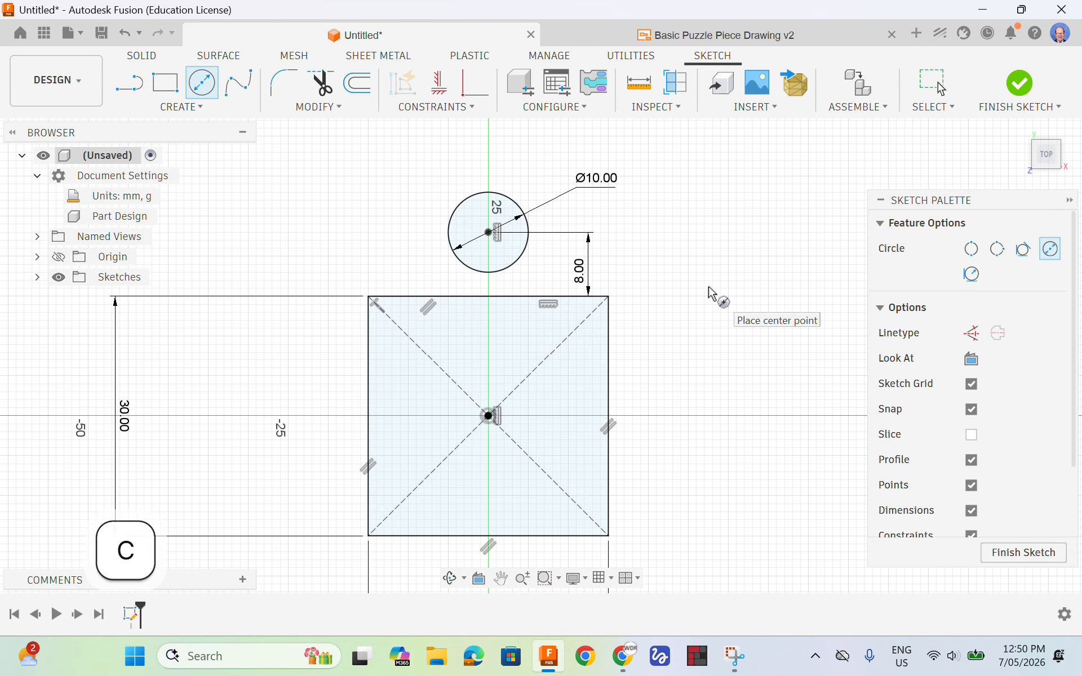
click(553, 417)
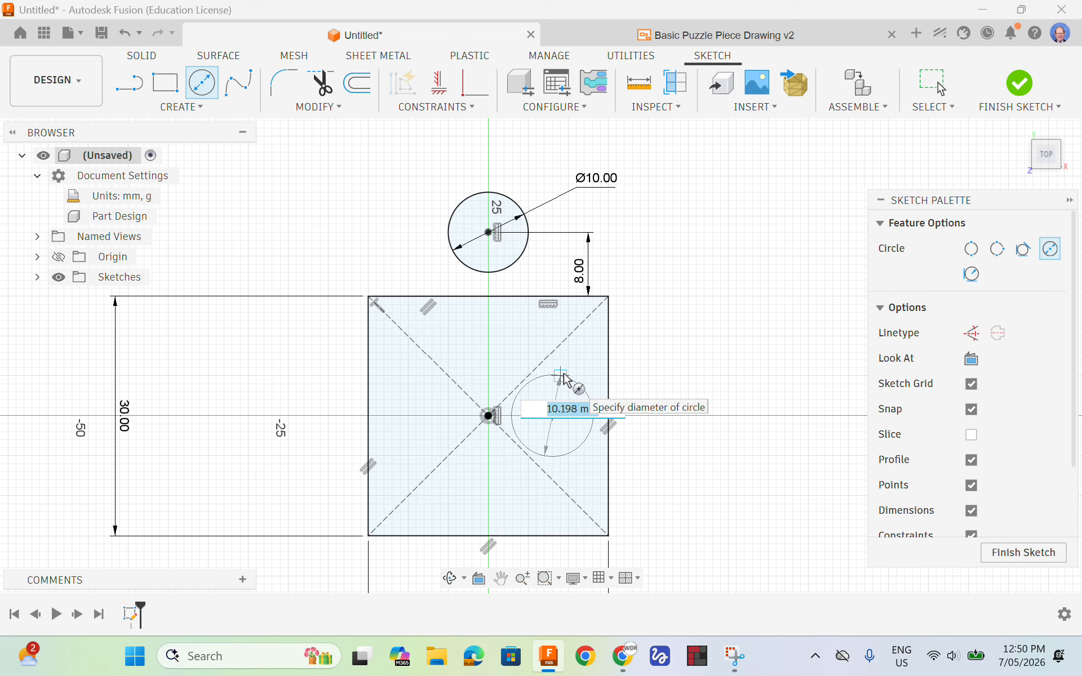
text(10)
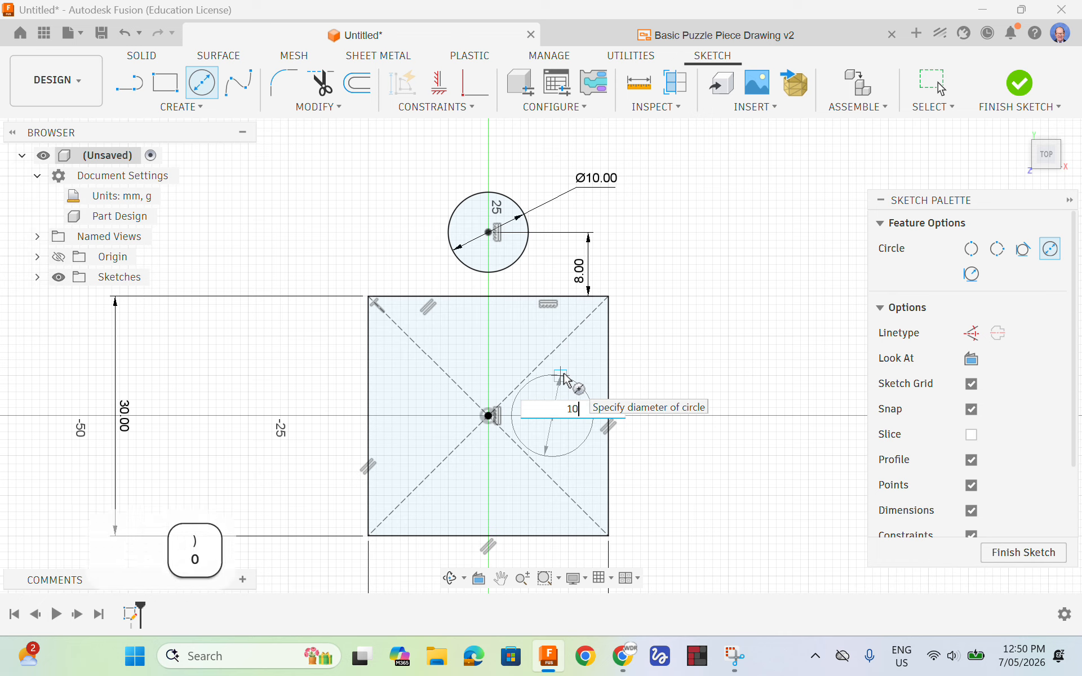
key(Return)
key(Return)
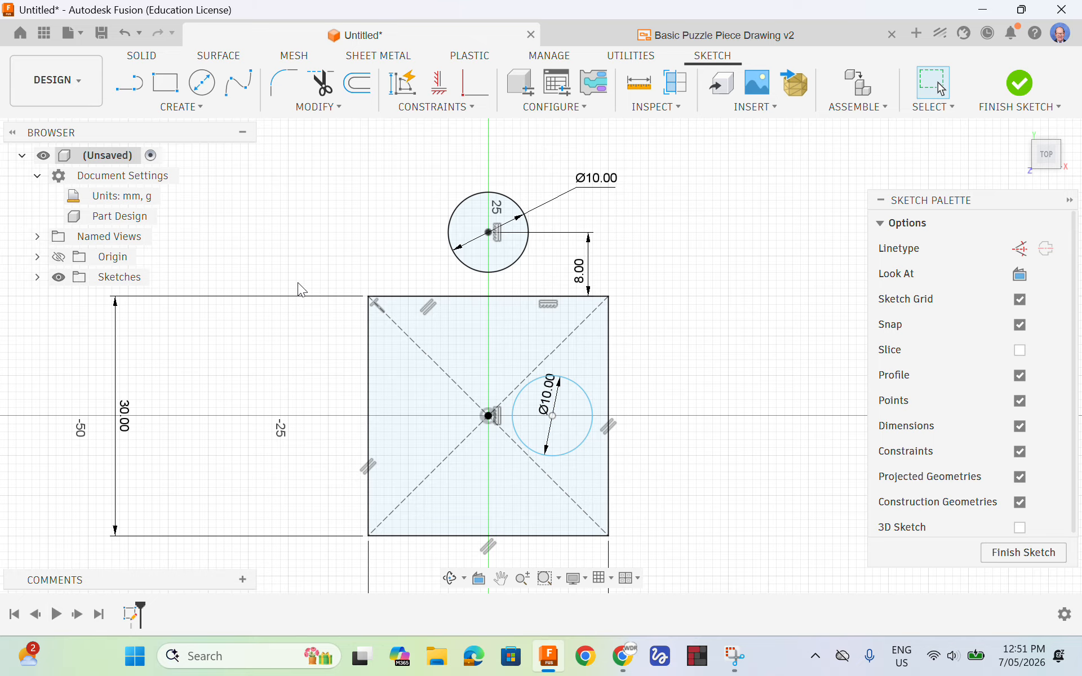
Dimension the inner circle's centre 8 mm from the square's right edge, placing the dimension below the square
key(d)
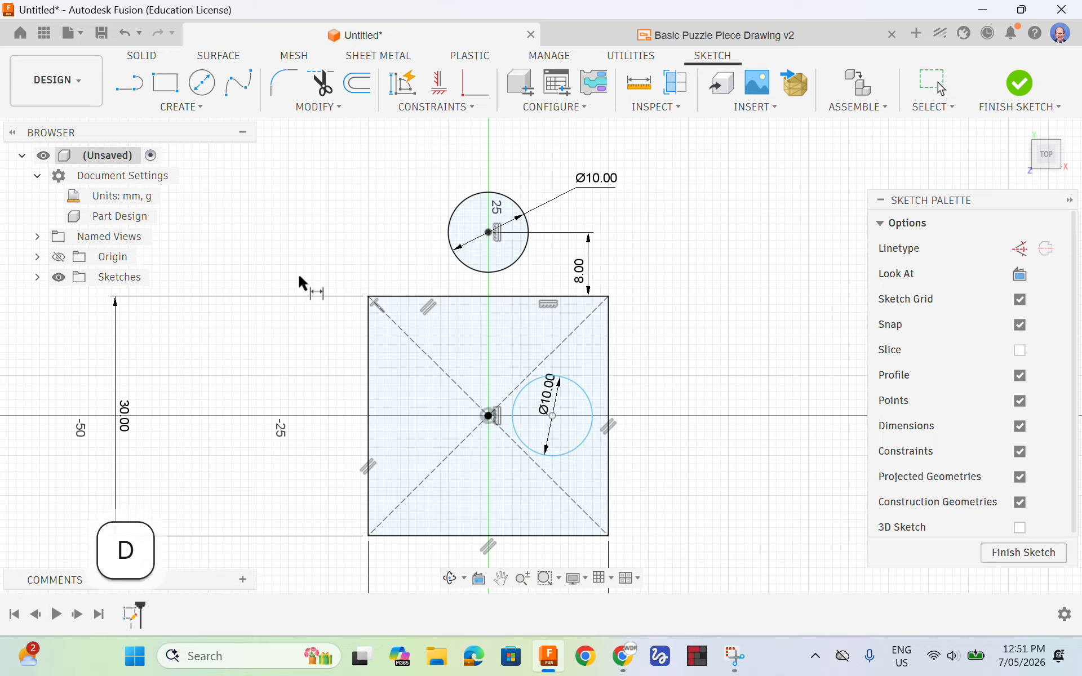
click(553, 416)
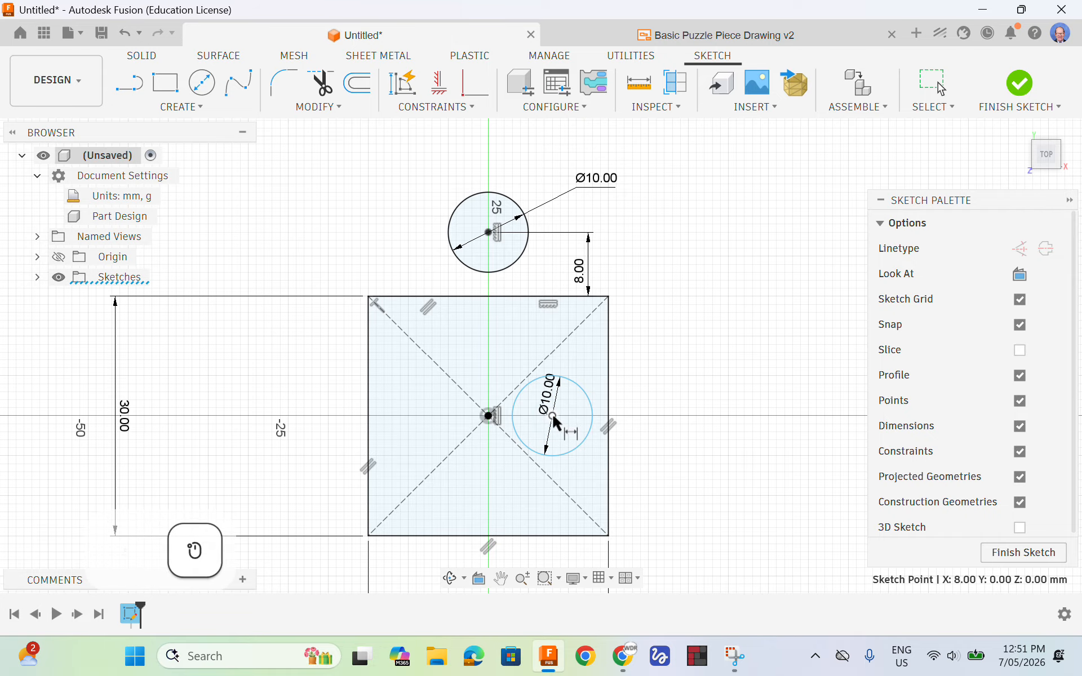
click(607, 370)
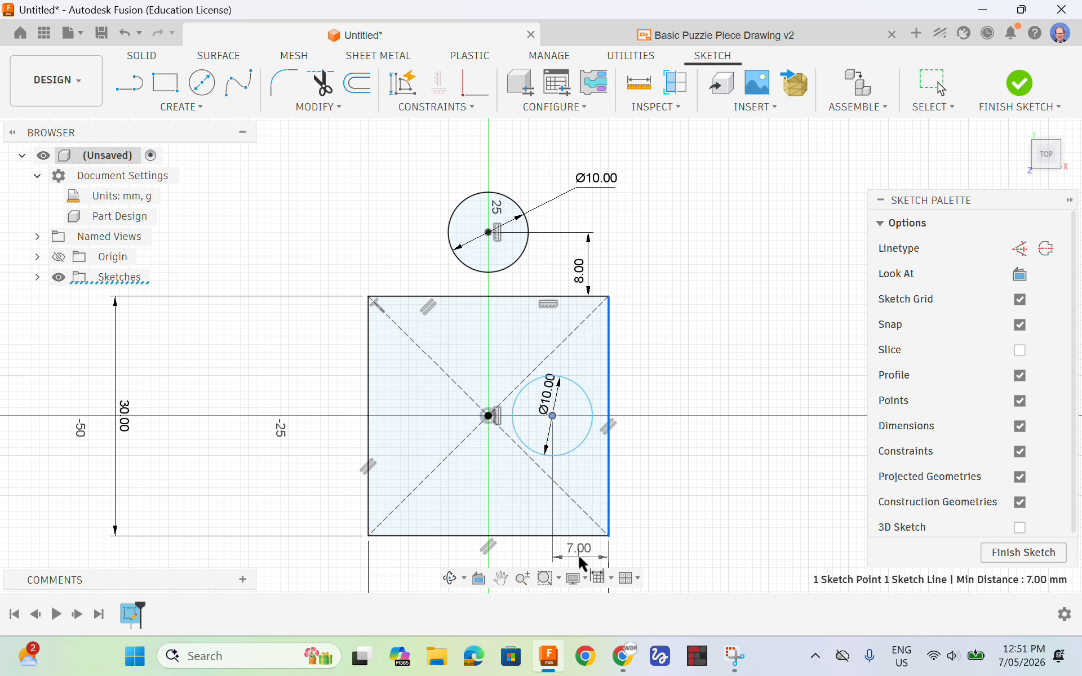
click(577, 553)
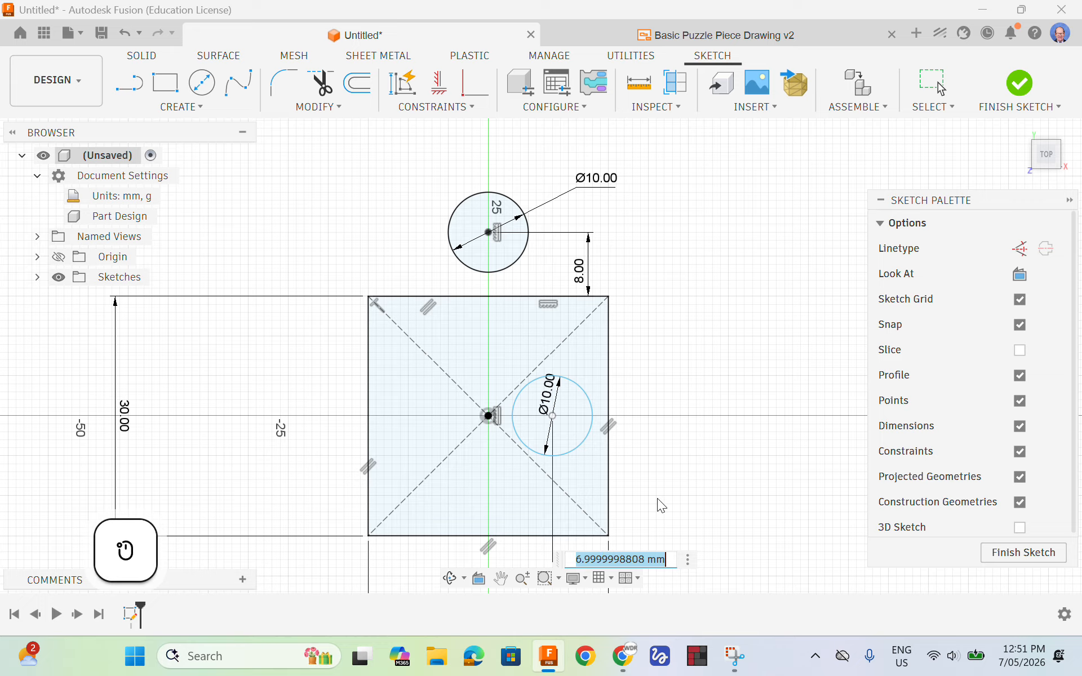
text(8)
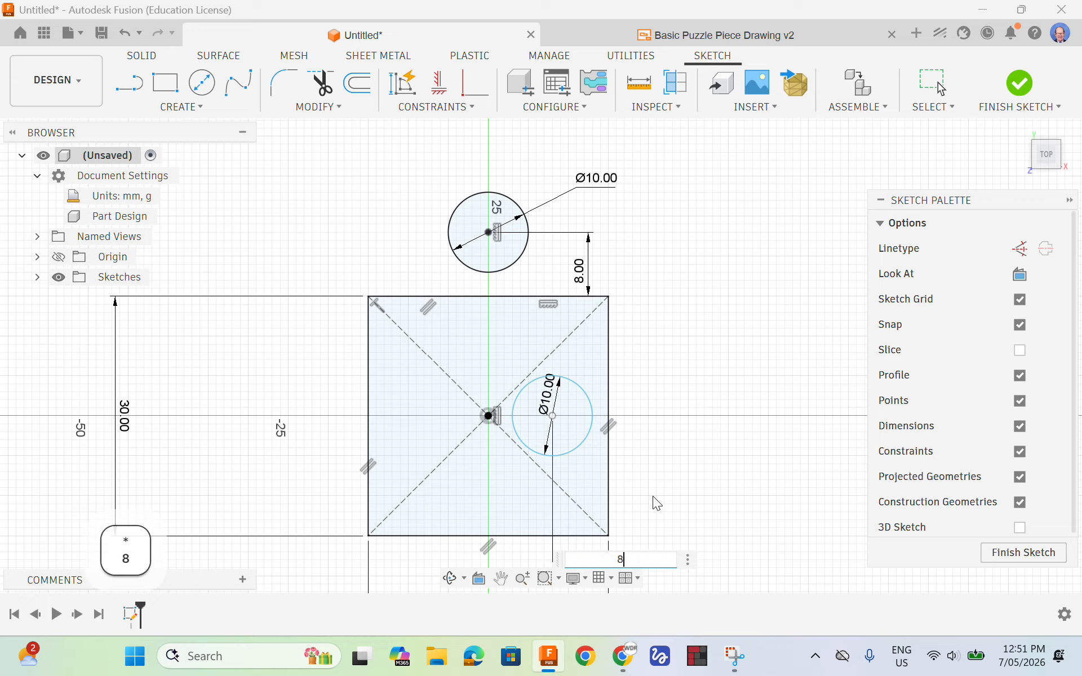
key(Return)
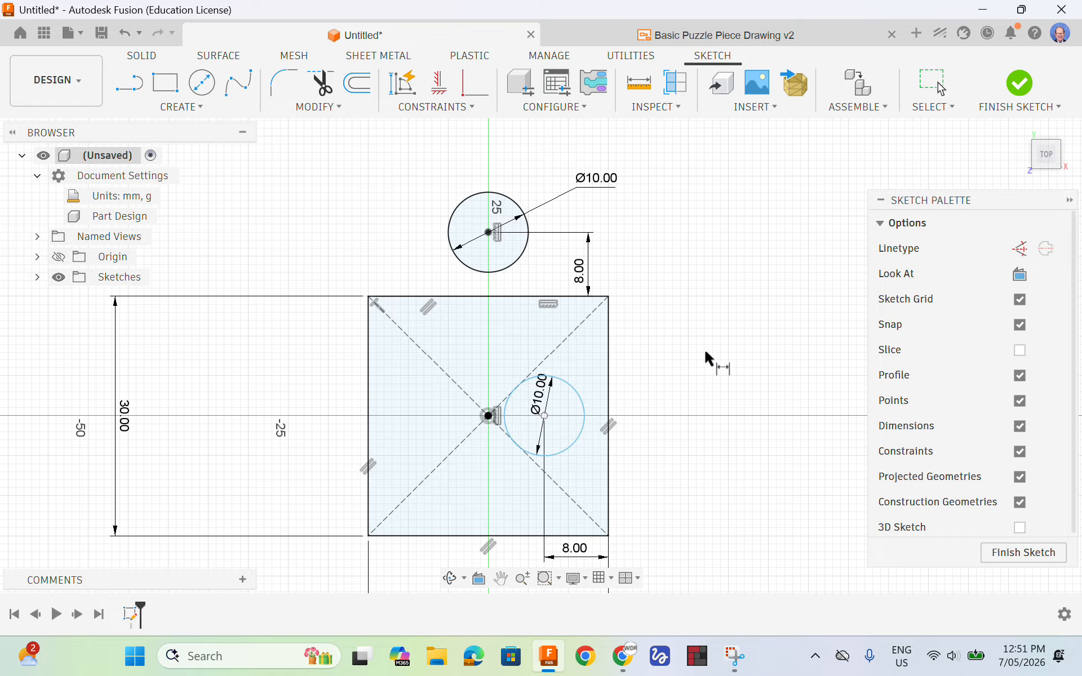
key(Escape)
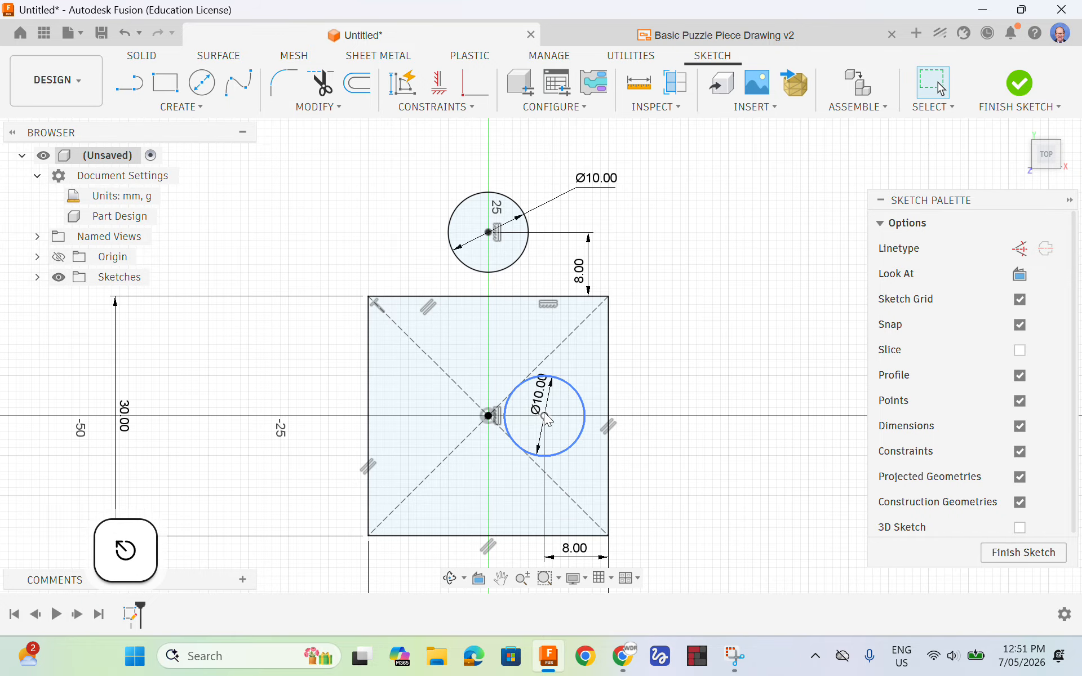
Nudge the inner circle by its centre, and align that centre horizontally with the origin using a Horizontal/Vertical constraint
mouse_move(544, 415)
mouse_down()
mouse_move(550, 409)
mouse_move(549, 426)
mouse_up()
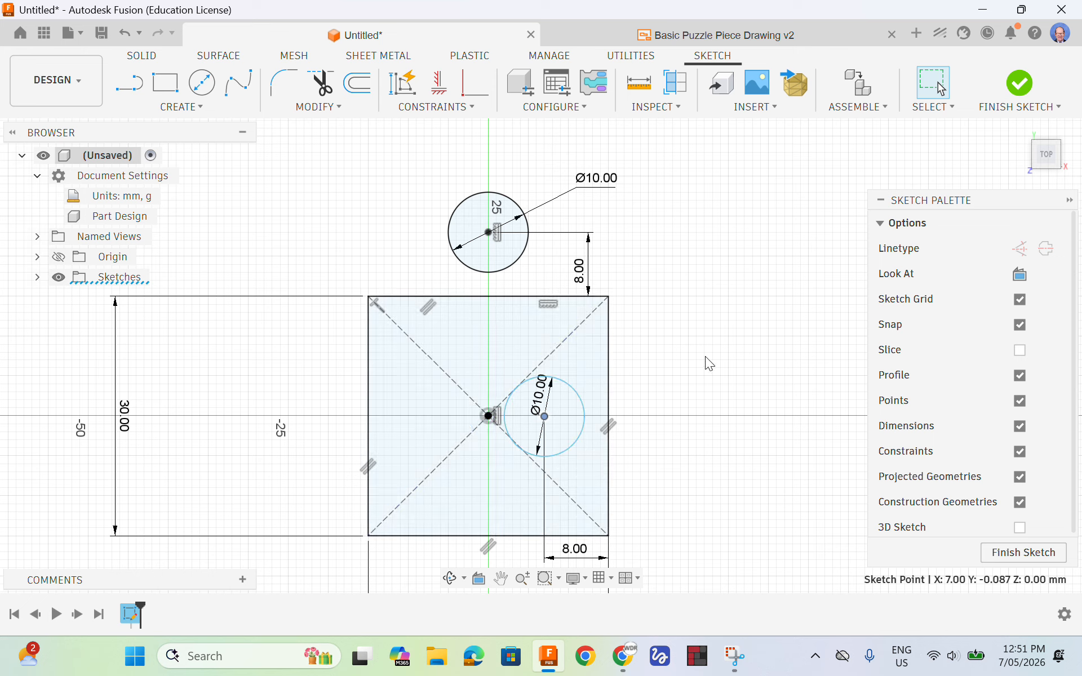
key(Escape)
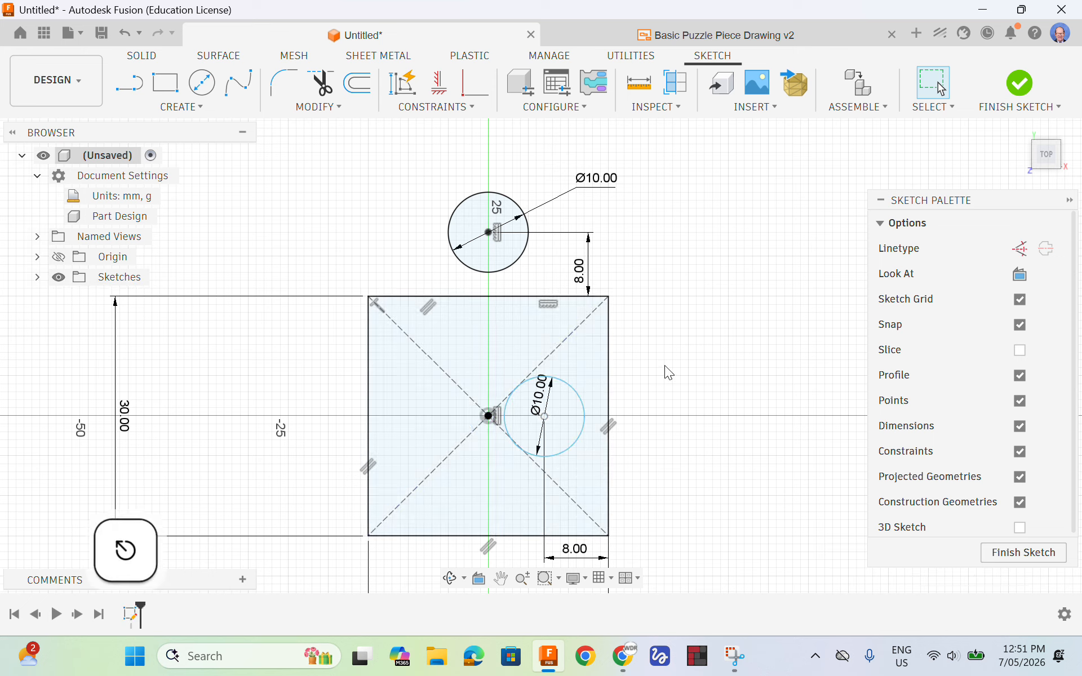
click(440, 85)
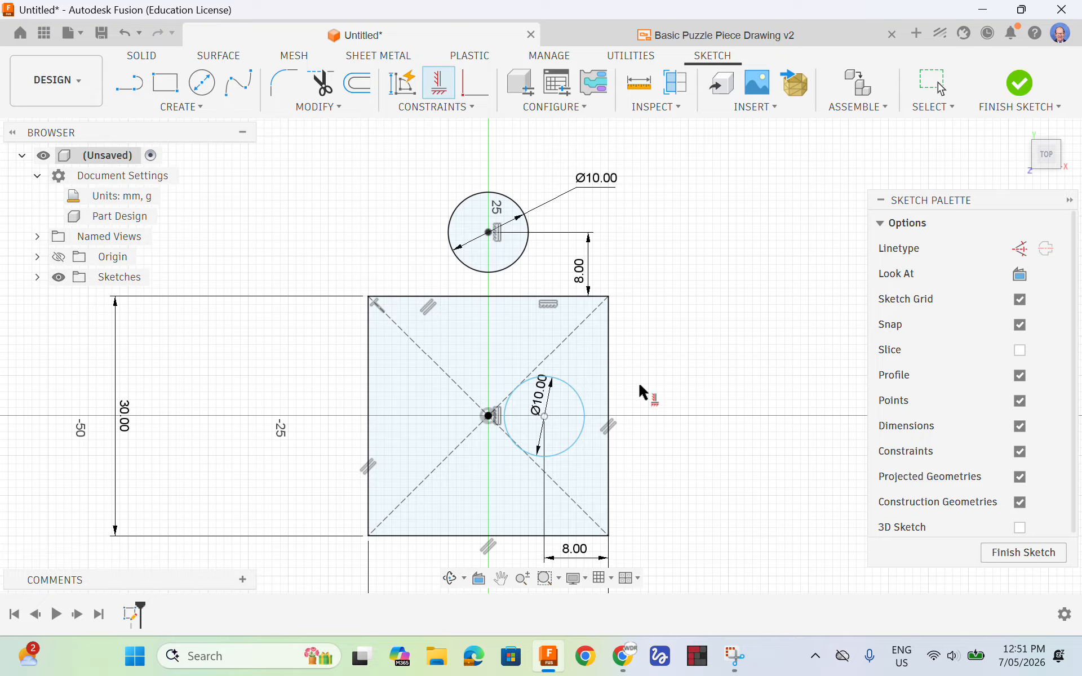
click(489, 417)
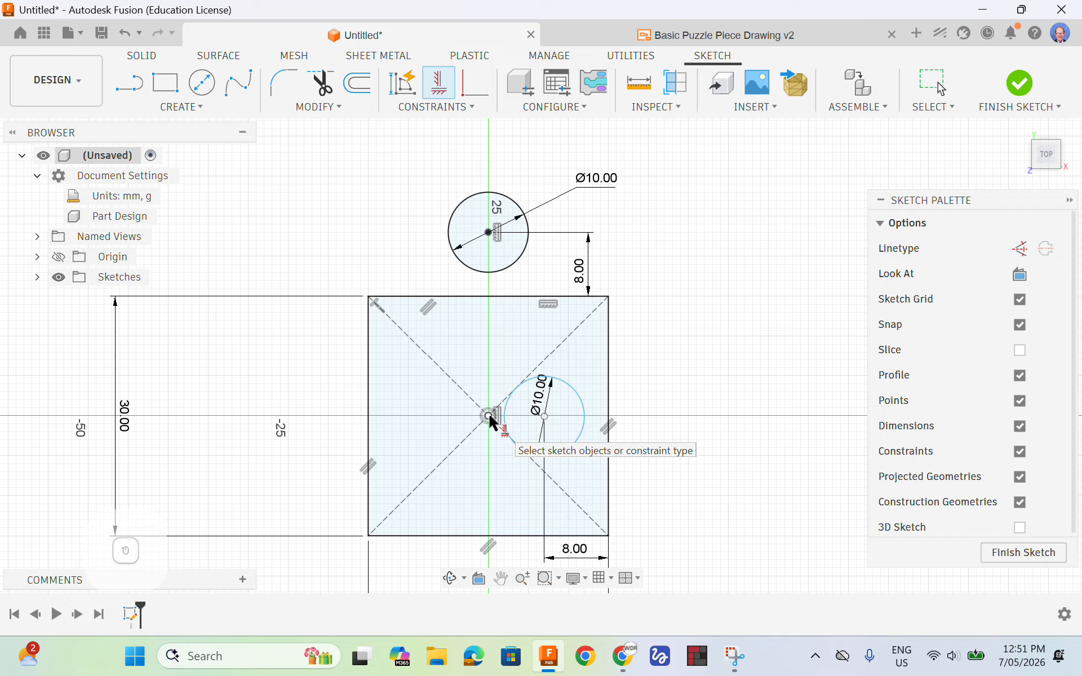
click(545, 417)
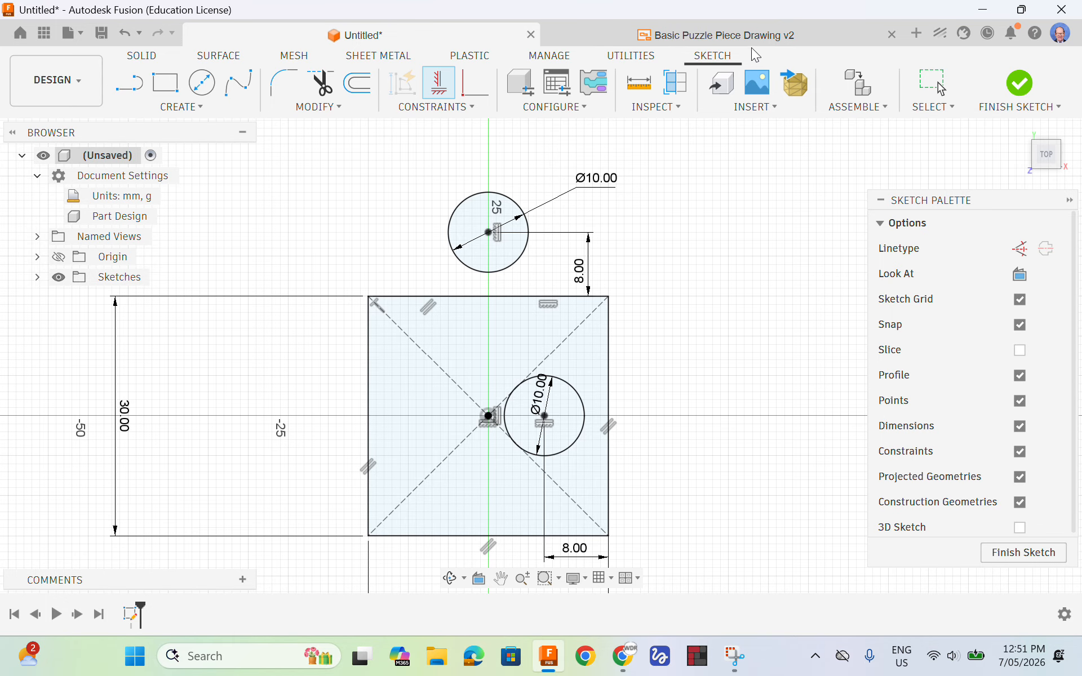
Check the tab's neck in the reference drawing and draw a vertical 4 mm line from the upper circle down to the square's upper edge
click(723, 37)
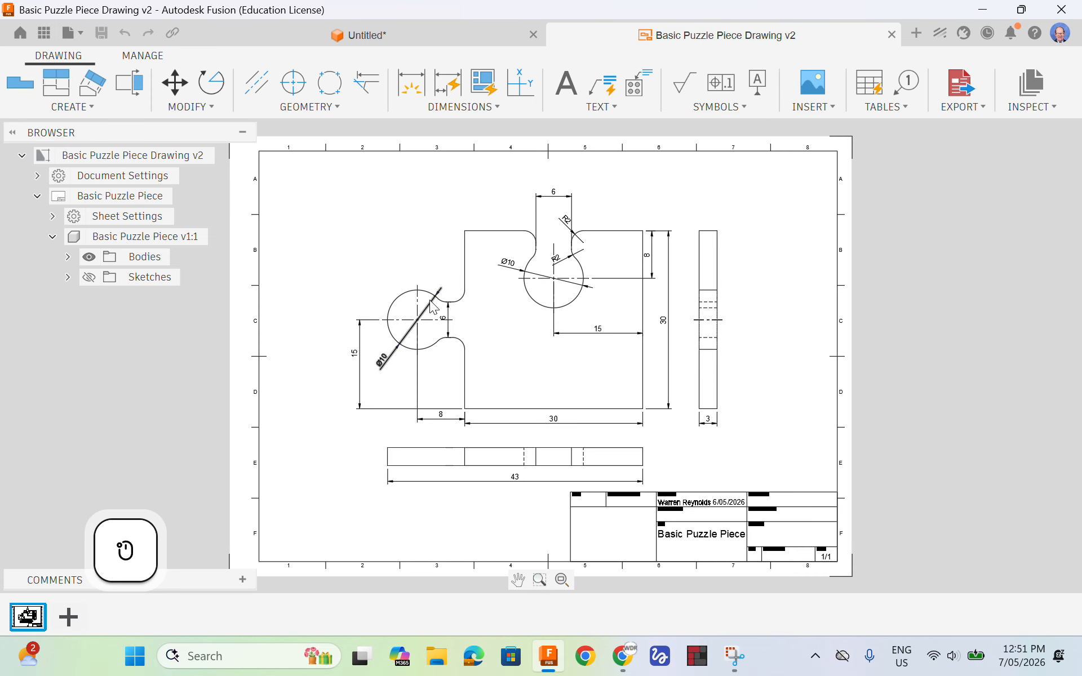
scroll(449, 311, up, 3)
scroll(445, 309, up, 1)
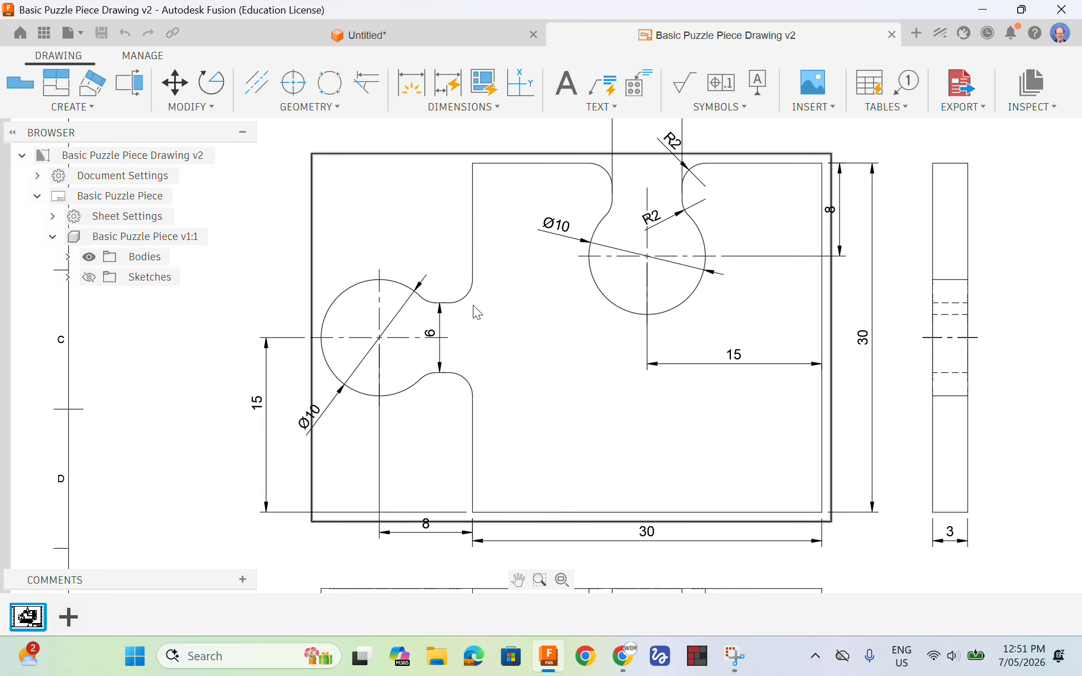
click(369, 35)
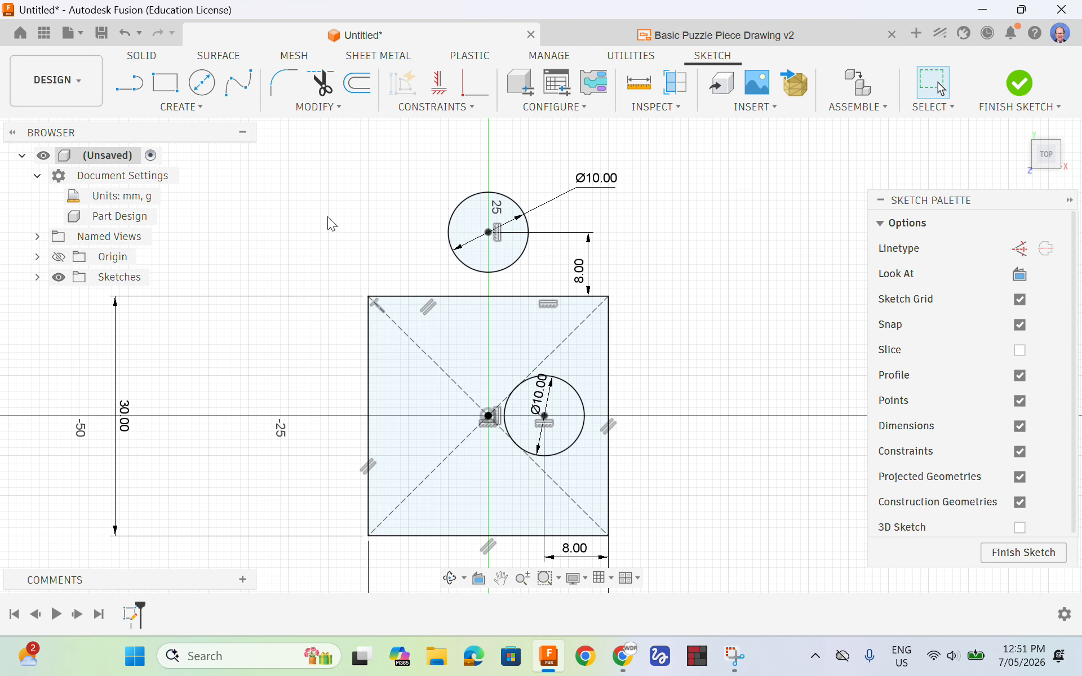
click(194, 108)
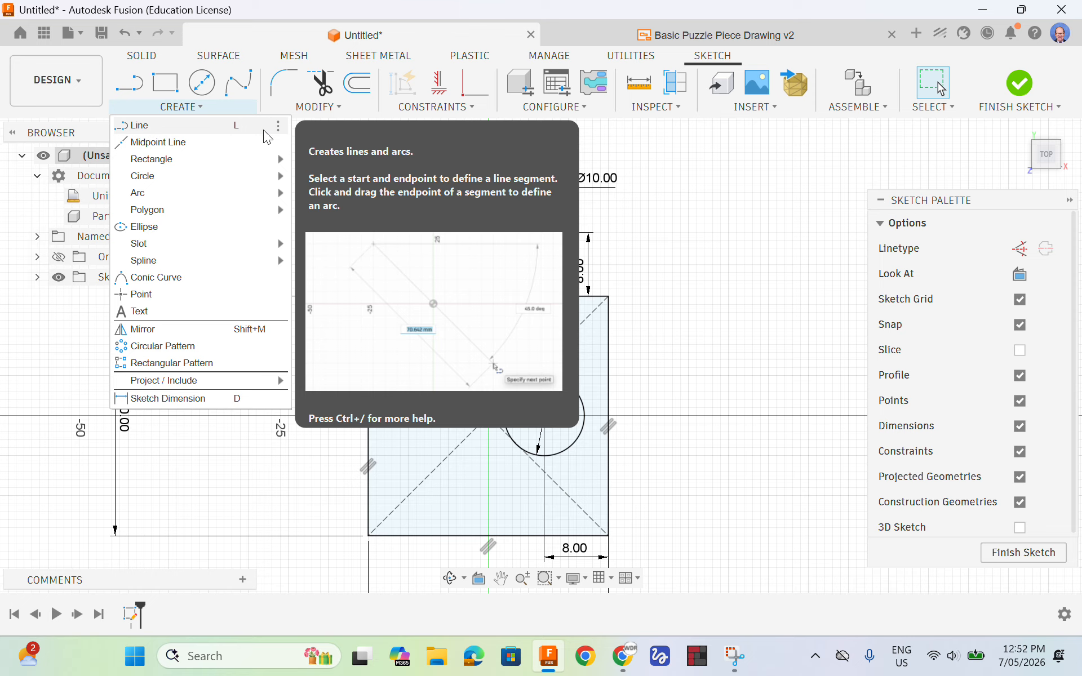
key(l)
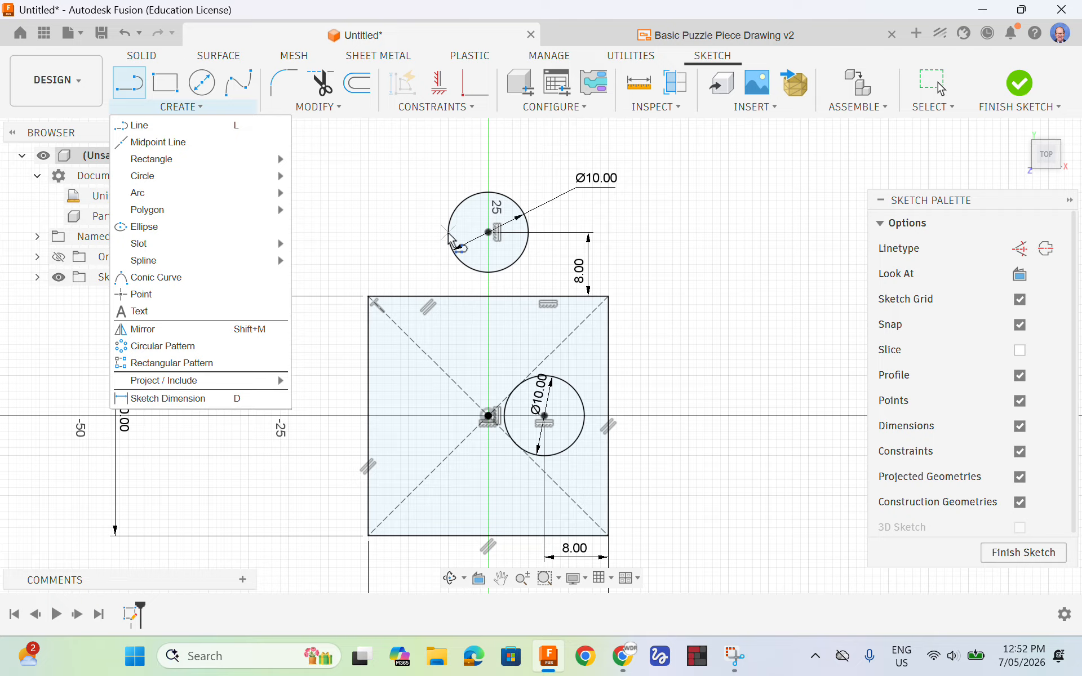
click(466, 269)
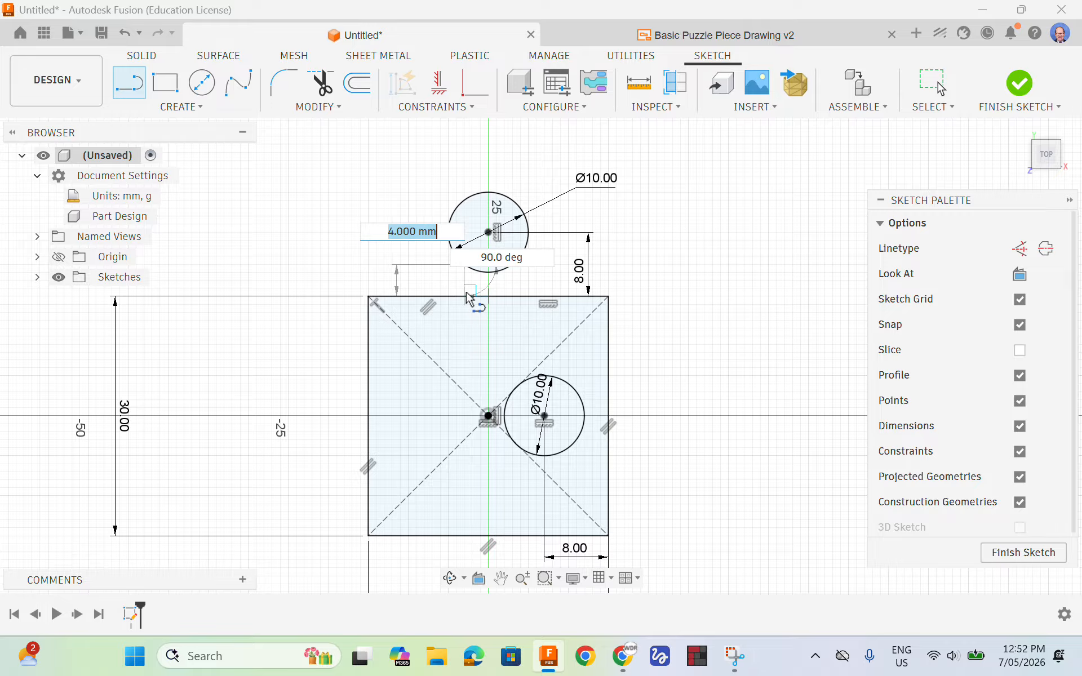
scroll(467, 297, up, 5)
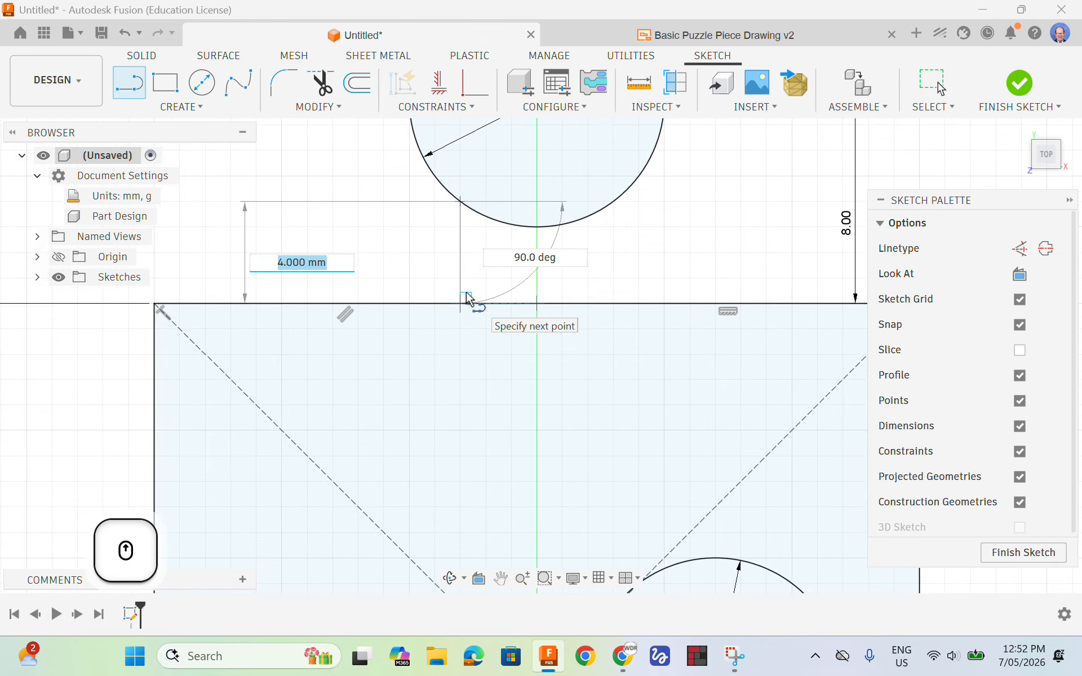
scroll(466, 297, up, 1)
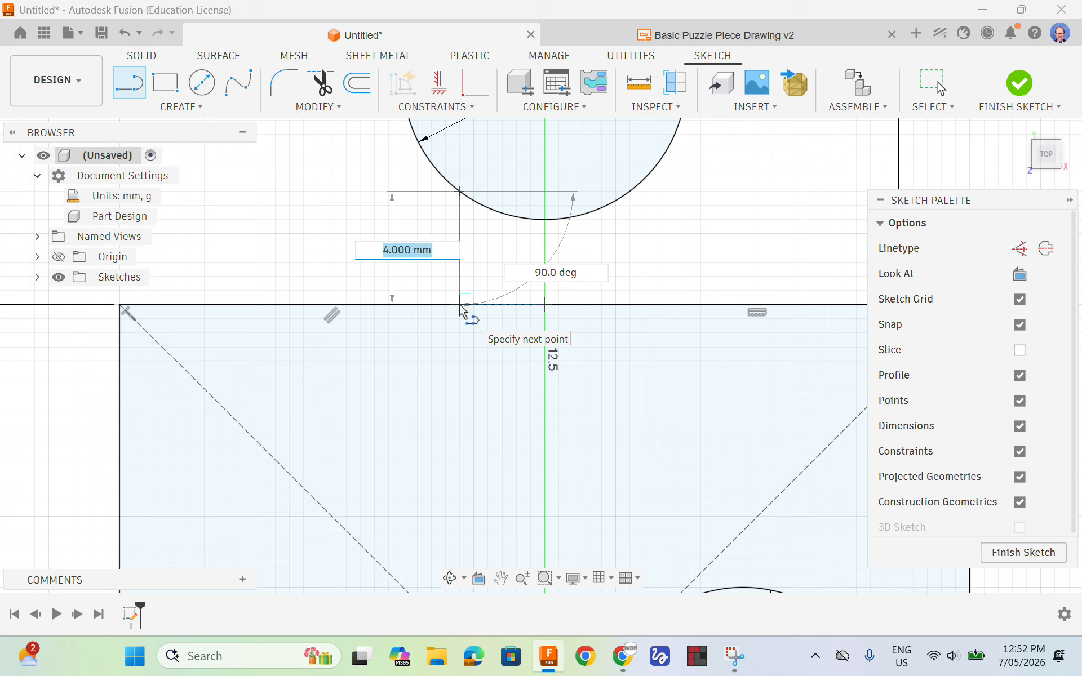
click(460, 305)
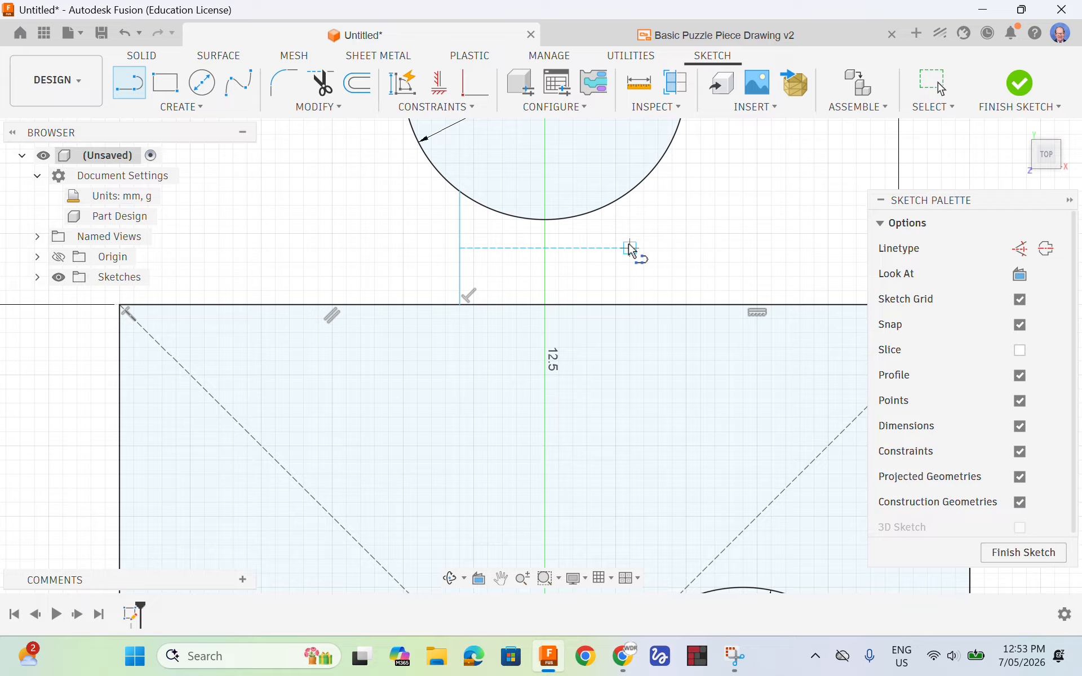
Draw a second neck line about 5 mm long from the upper circle to the square's upper edge and constrain it perpendicular to that edge
click(657, 165)
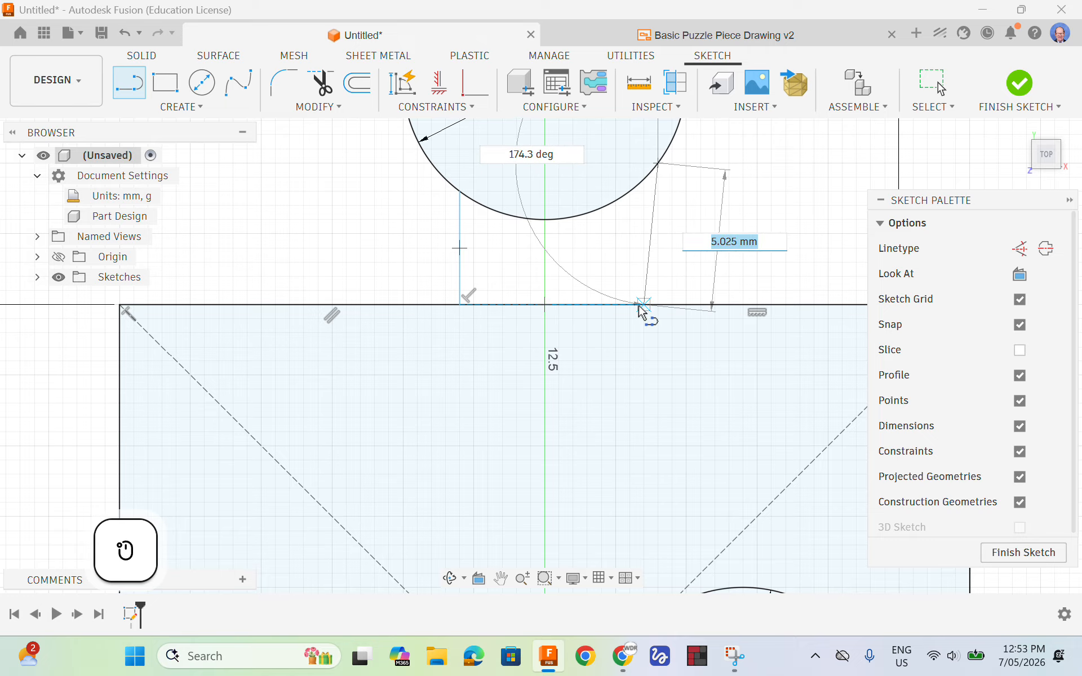
click(643, 307)
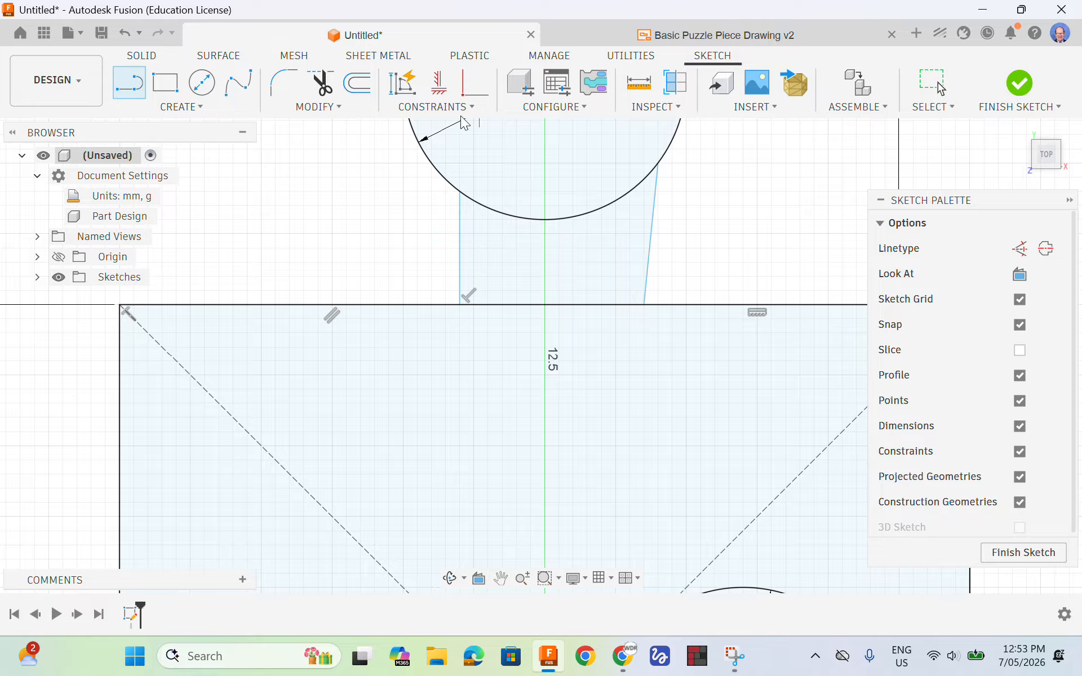
click(441, 85)
click(456, 108)
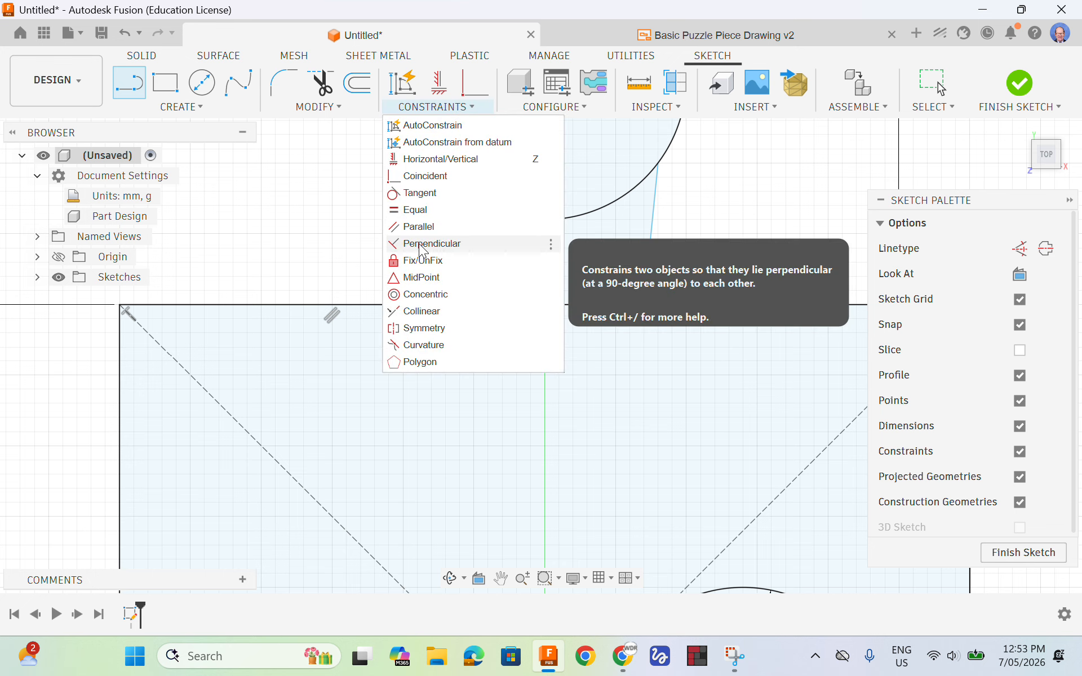
click(424, 243)
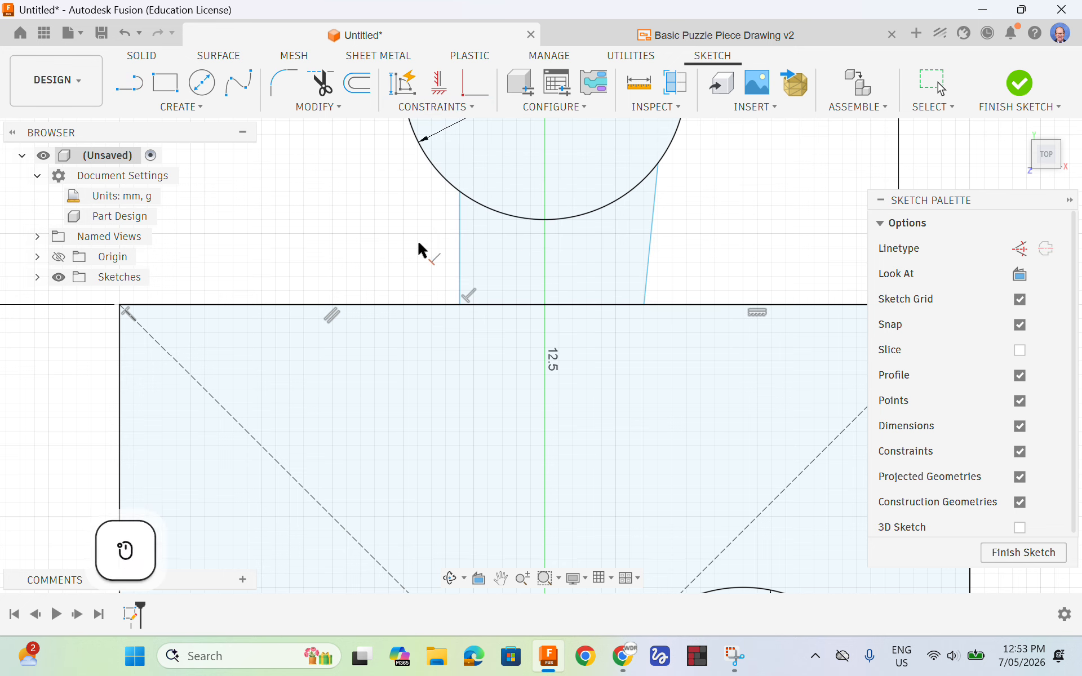
click(653, 244)
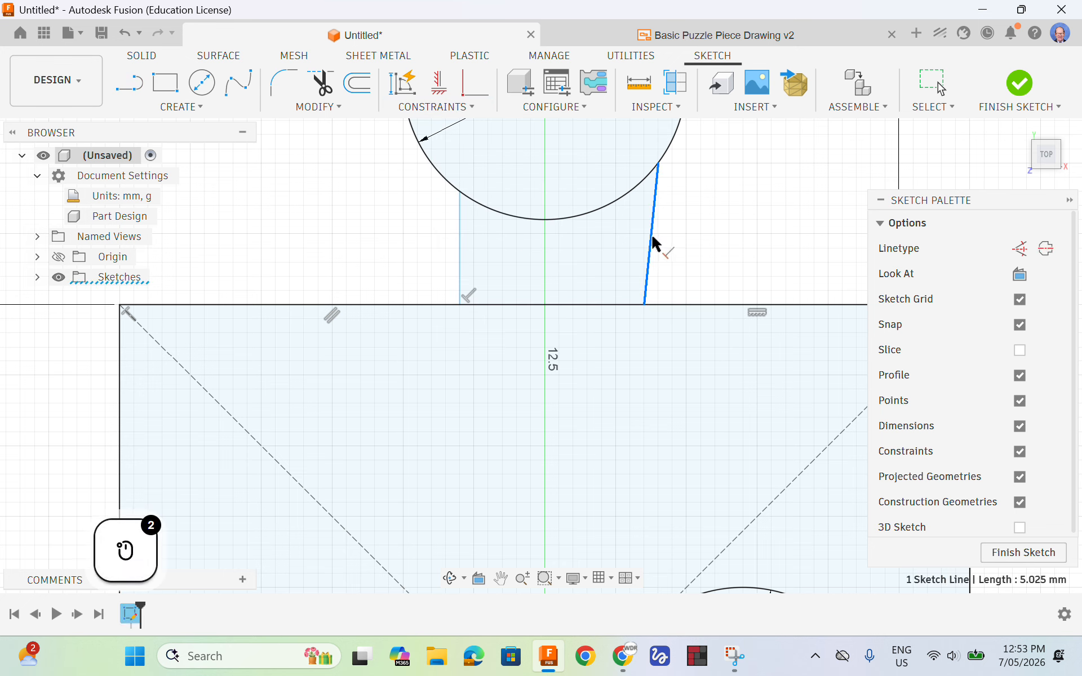
click(680, 305)
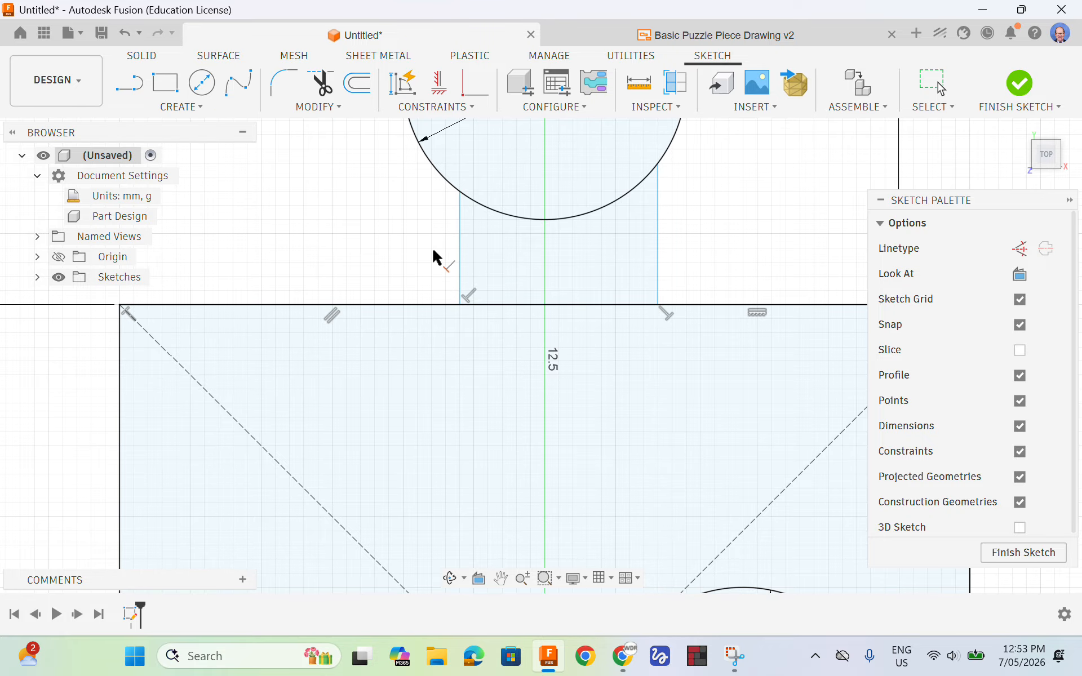
key(Escape)
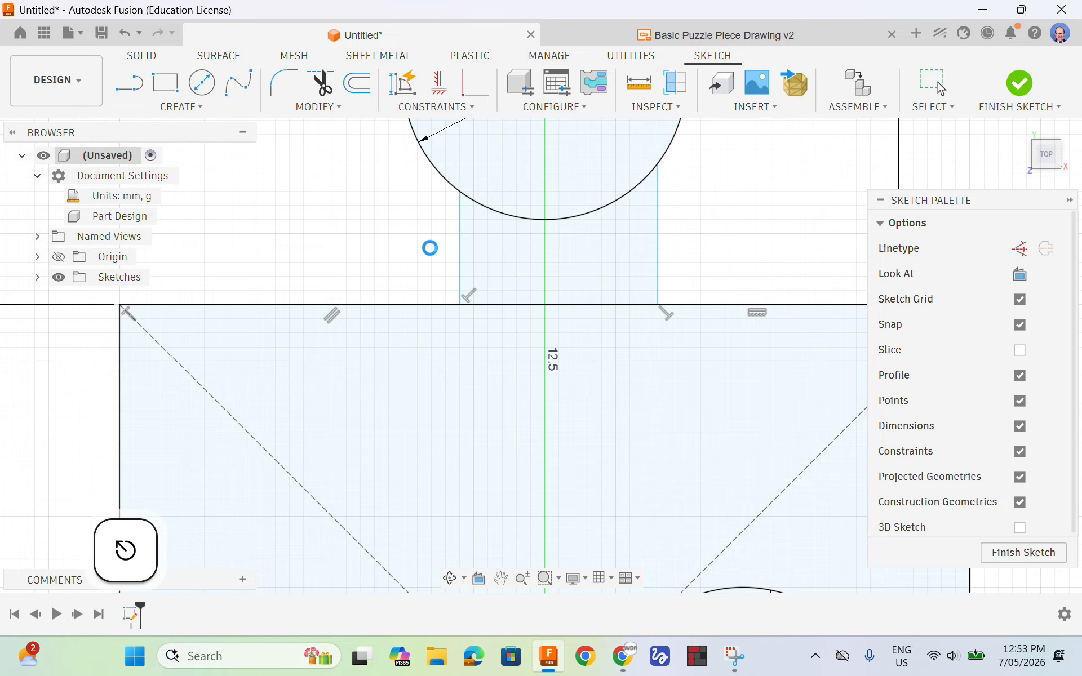
Check the neck width in the reference drawing and dimension the distance between the tab's two neck lines as 6 mm, below the square's upper edge
scroll(392, 280, down, 4)
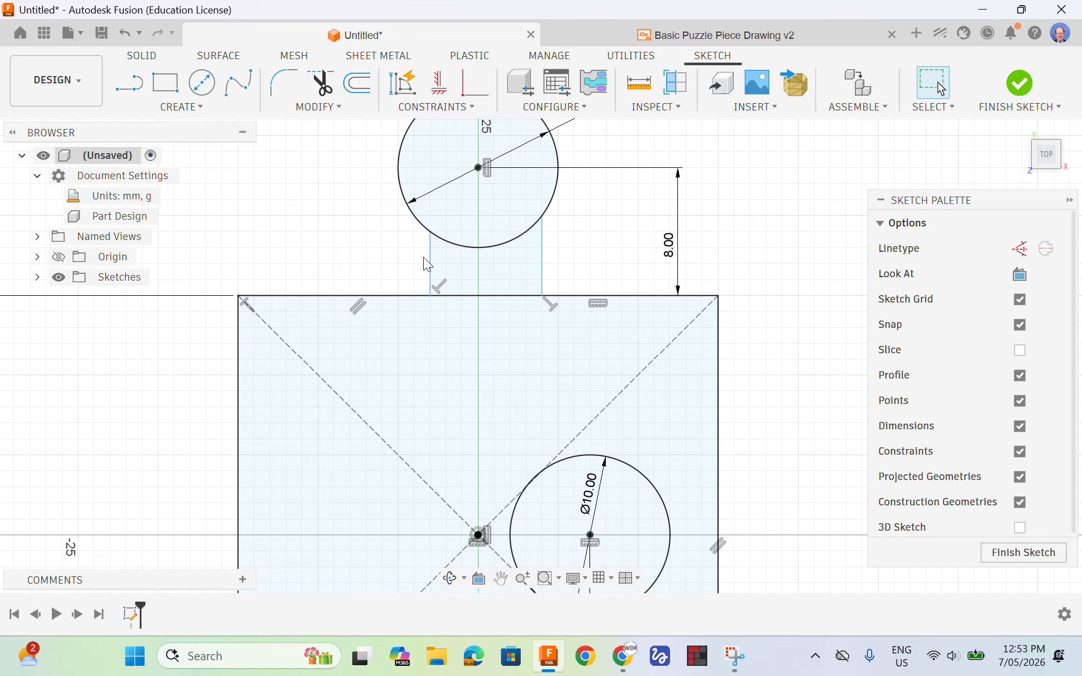
click(716, 35)
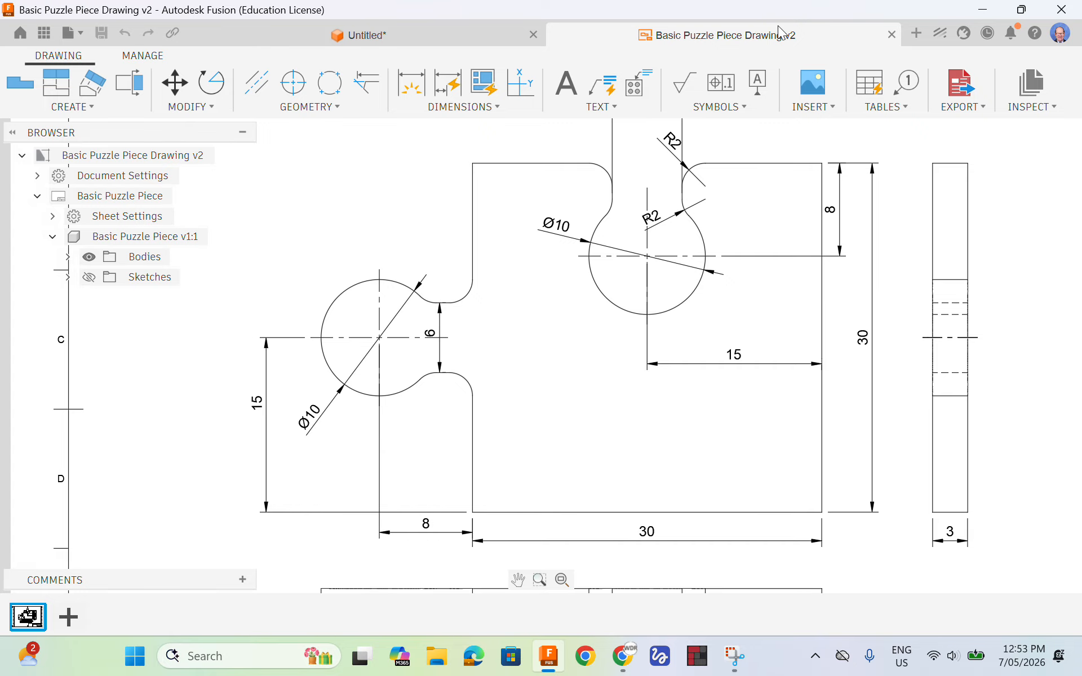
click(380, 33)
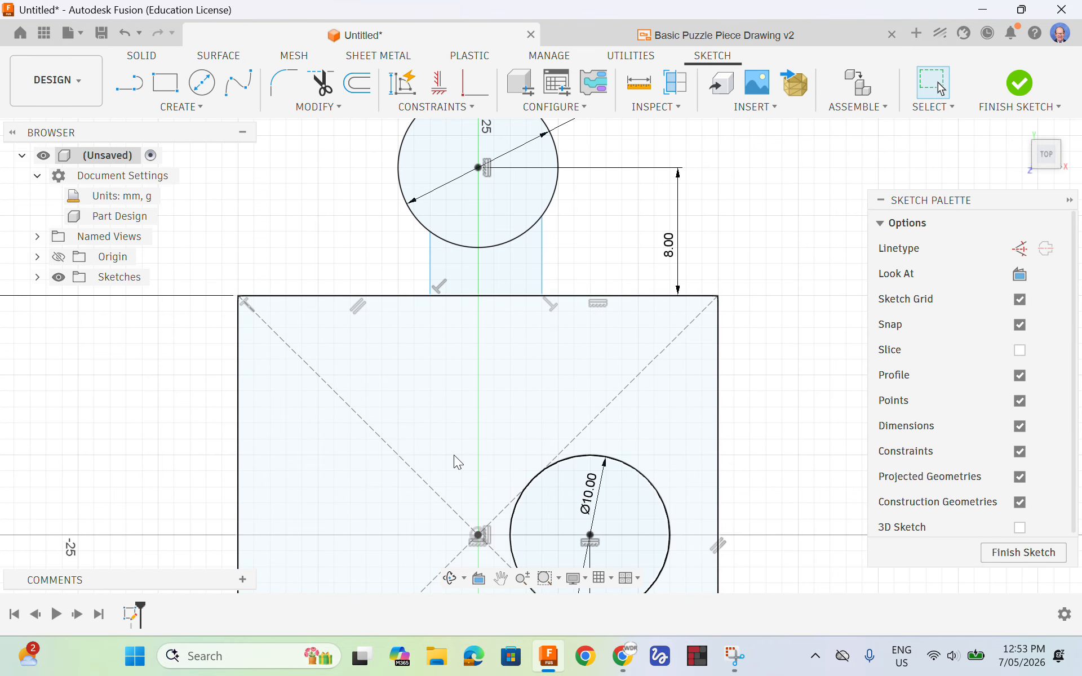
click(457, 368)
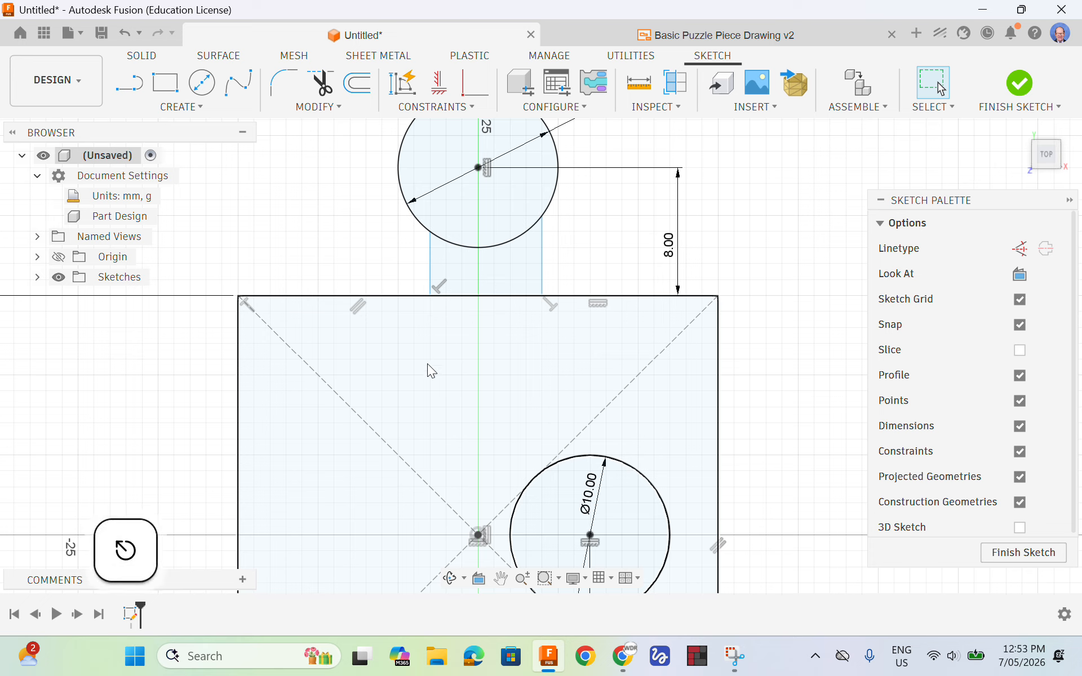
key(d)
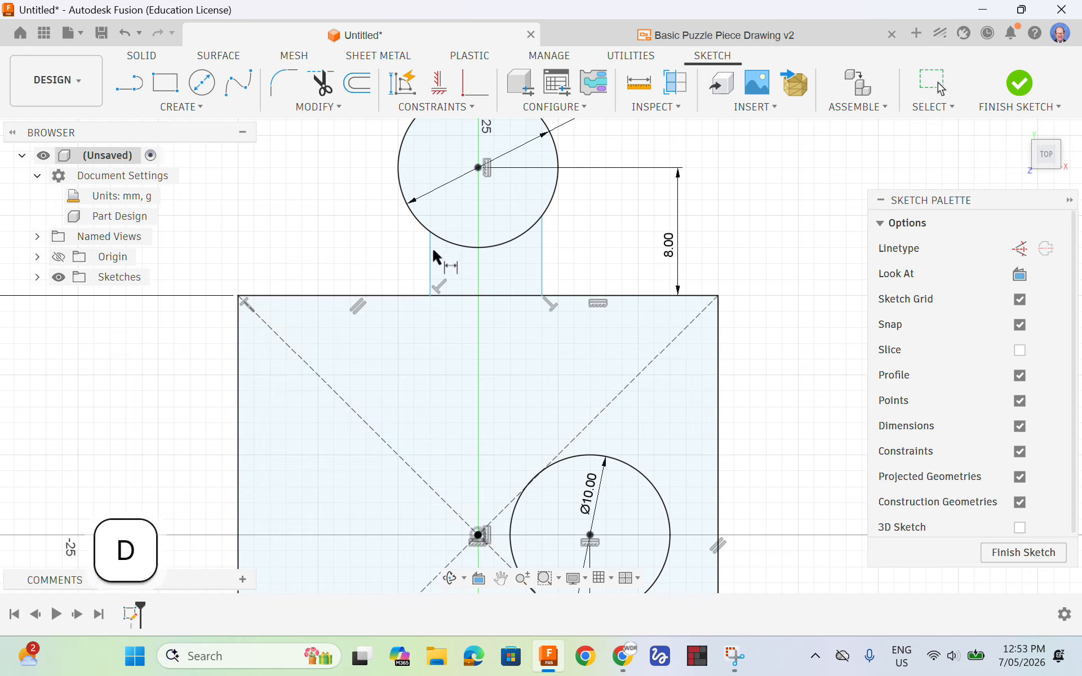
click(431, 268)
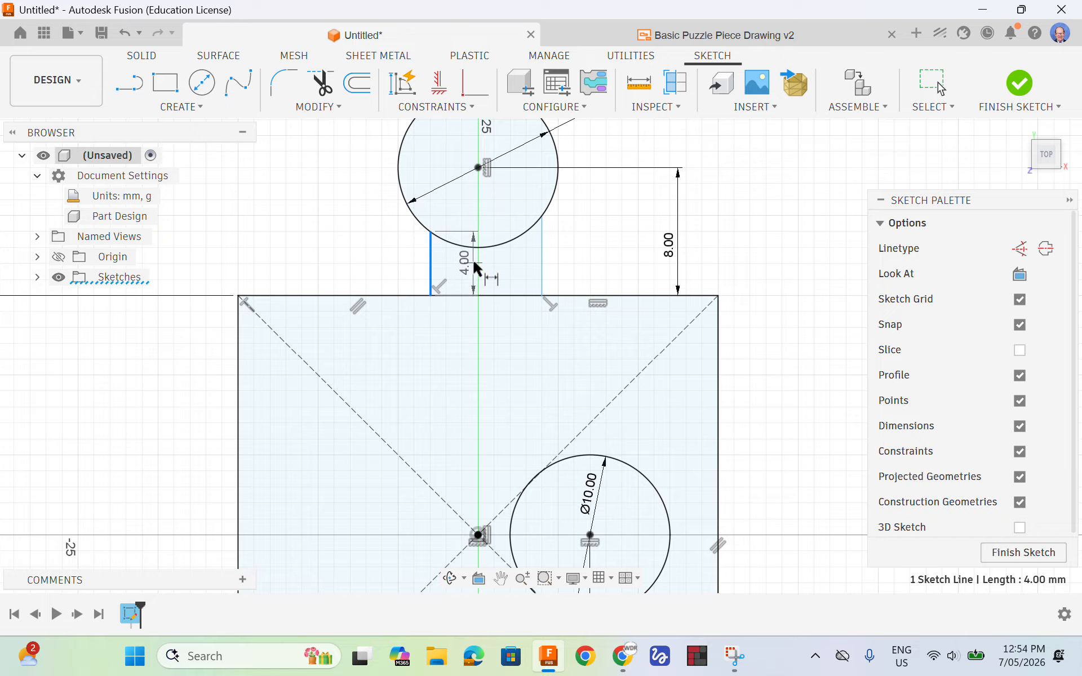
click(542, 260)
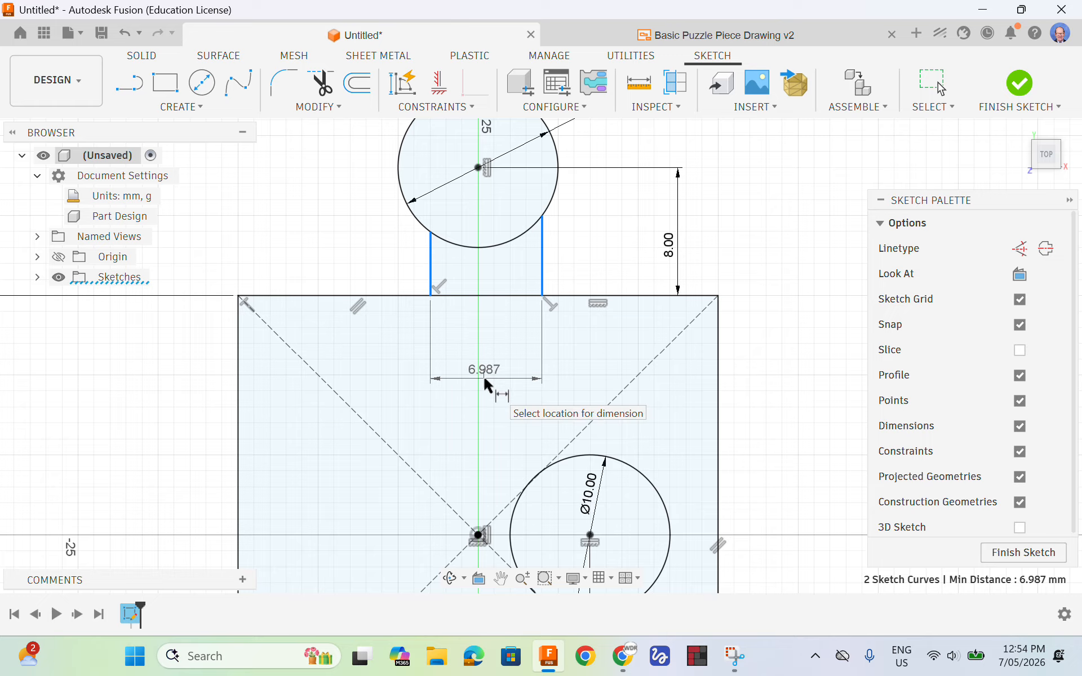
click(483, 375)
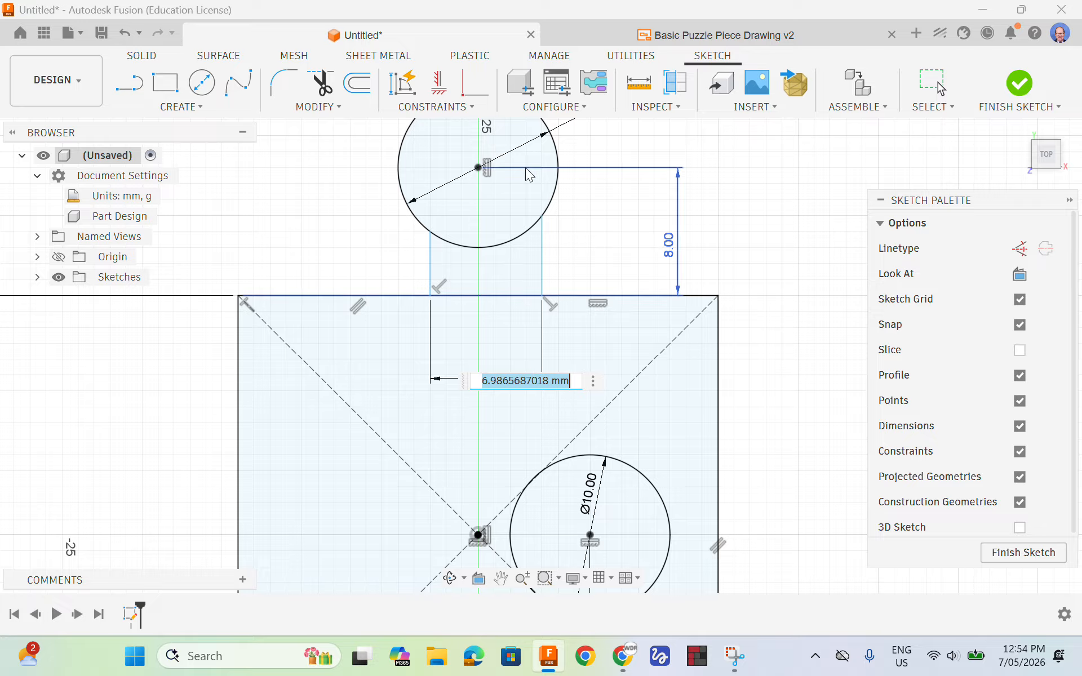
text(6)
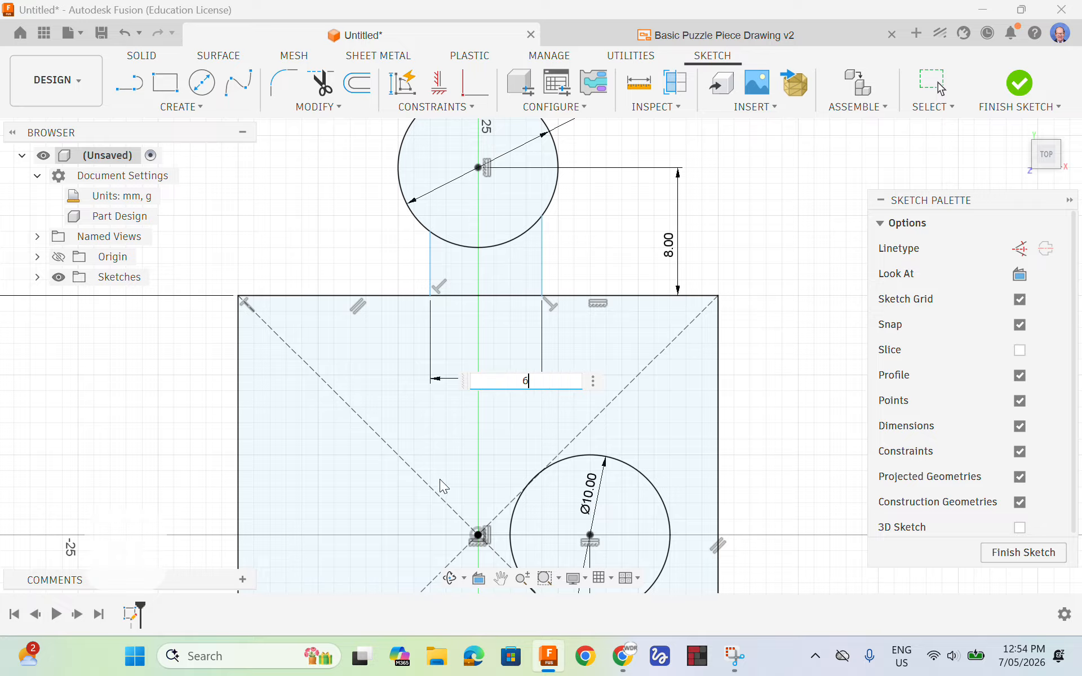
key(Return)
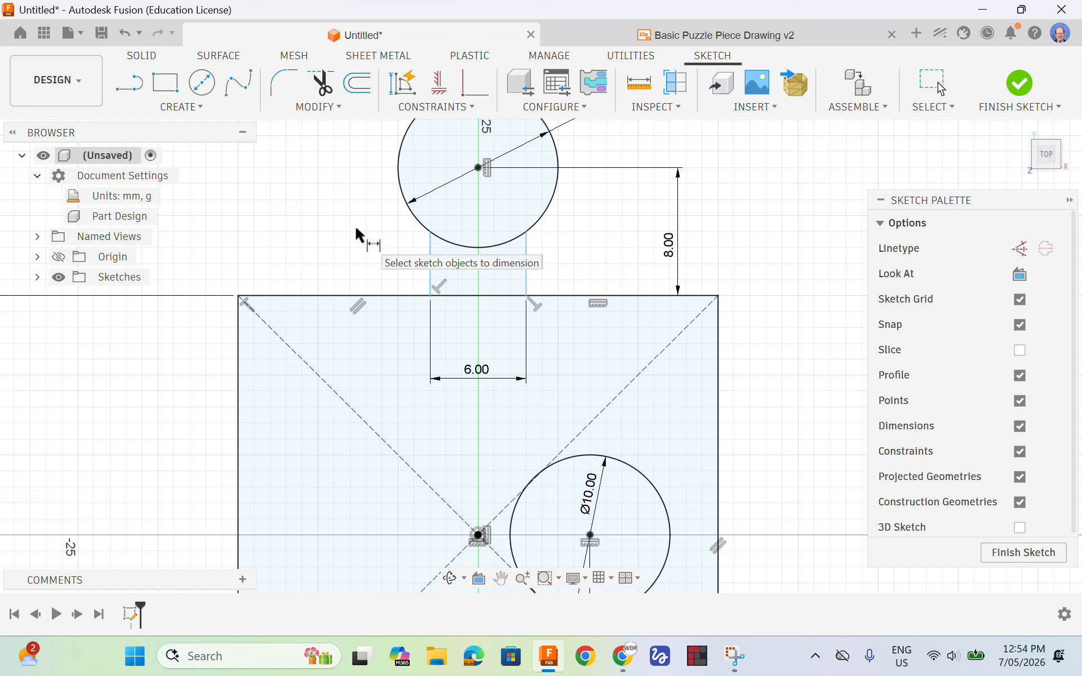
key(Escape)
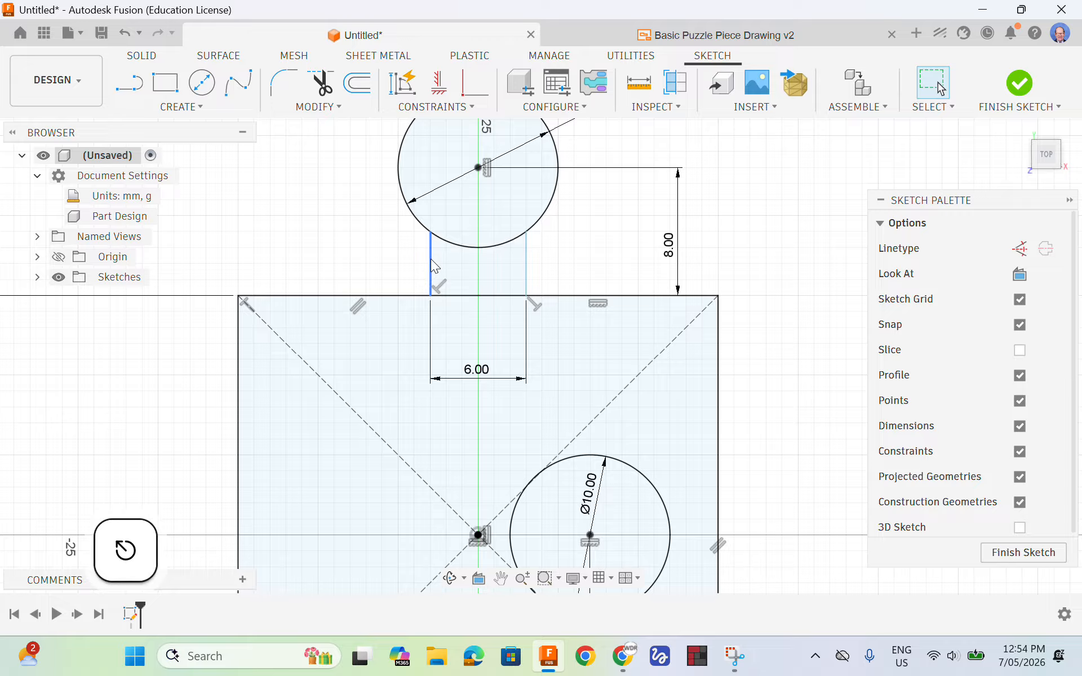
Nudge the tab's neck sideways to test its freedom, and dimension its right line 3 mm horizontally from the origin
mouse_move(527, 261)
mouse_down()
mouse_move(536, 252)
mouse_move(506, 268)
mouse_move(542, 262)
mouse_move(531, 260)
mouse_up()
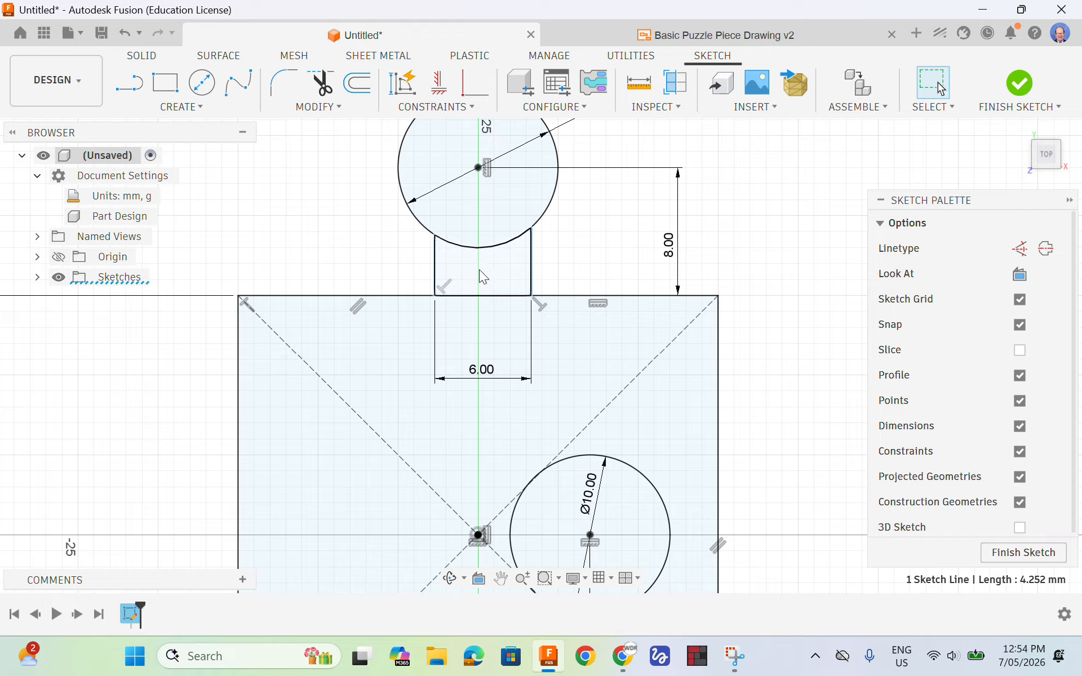
click(734, 160)
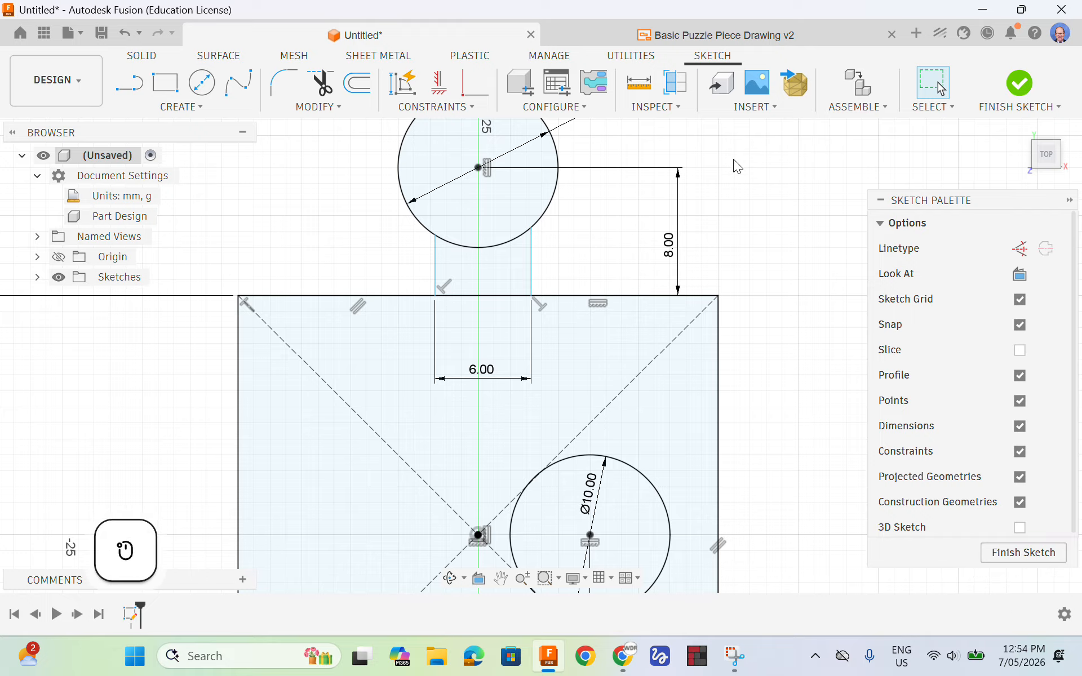
key(d)
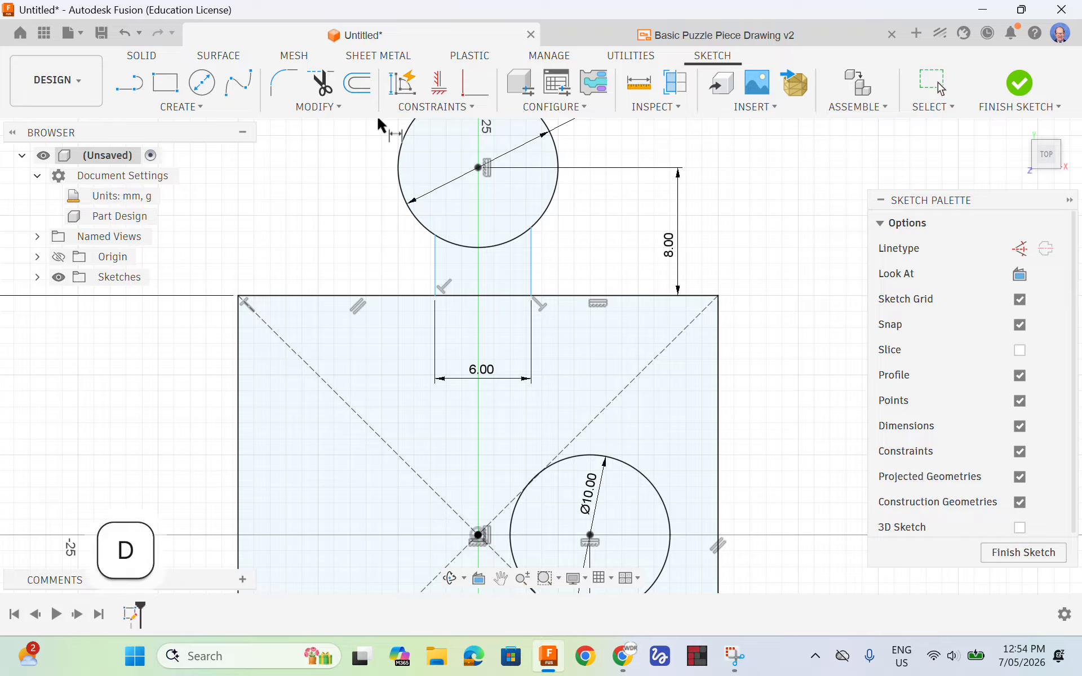
click(531, 269)
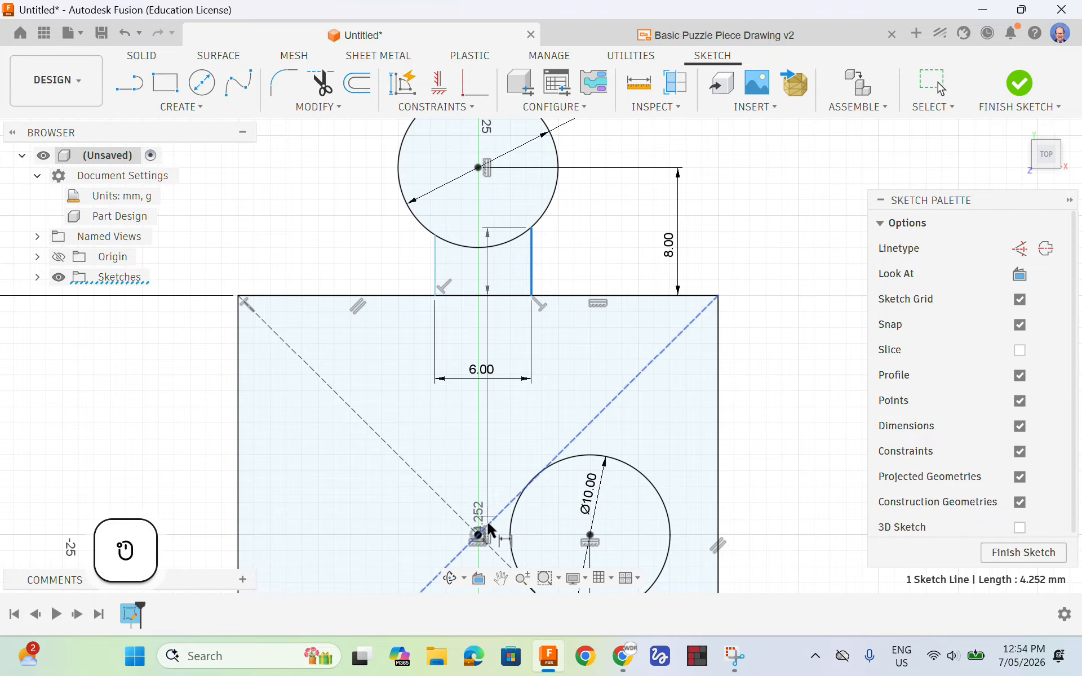
click(479, 535)
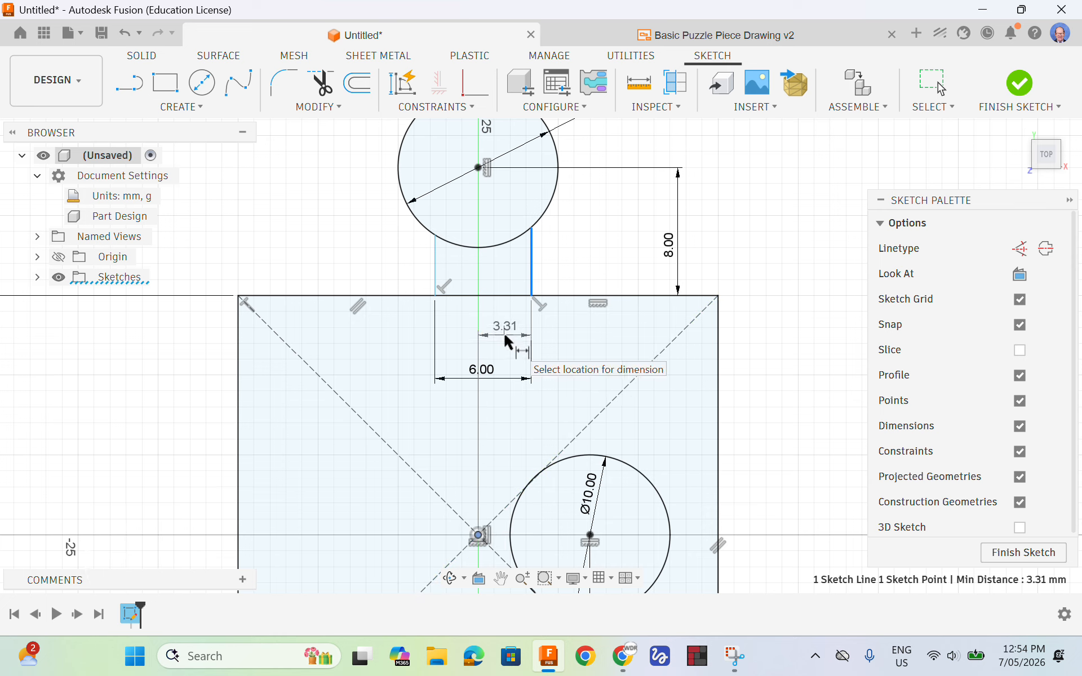
click(504, 337)
text(3)
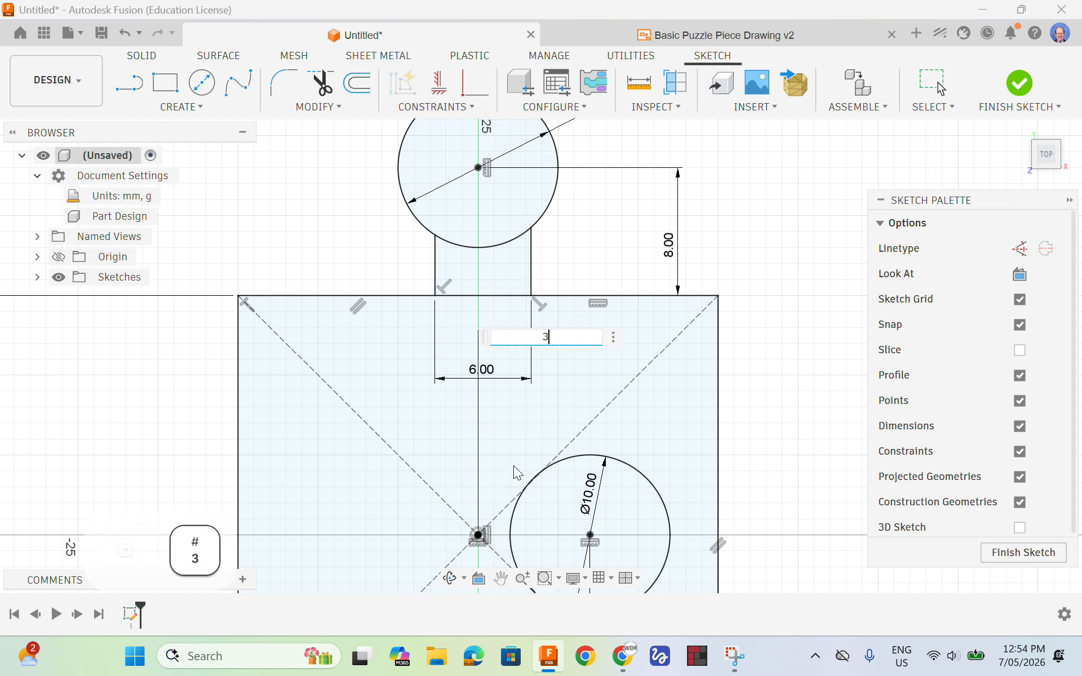
key(Return)
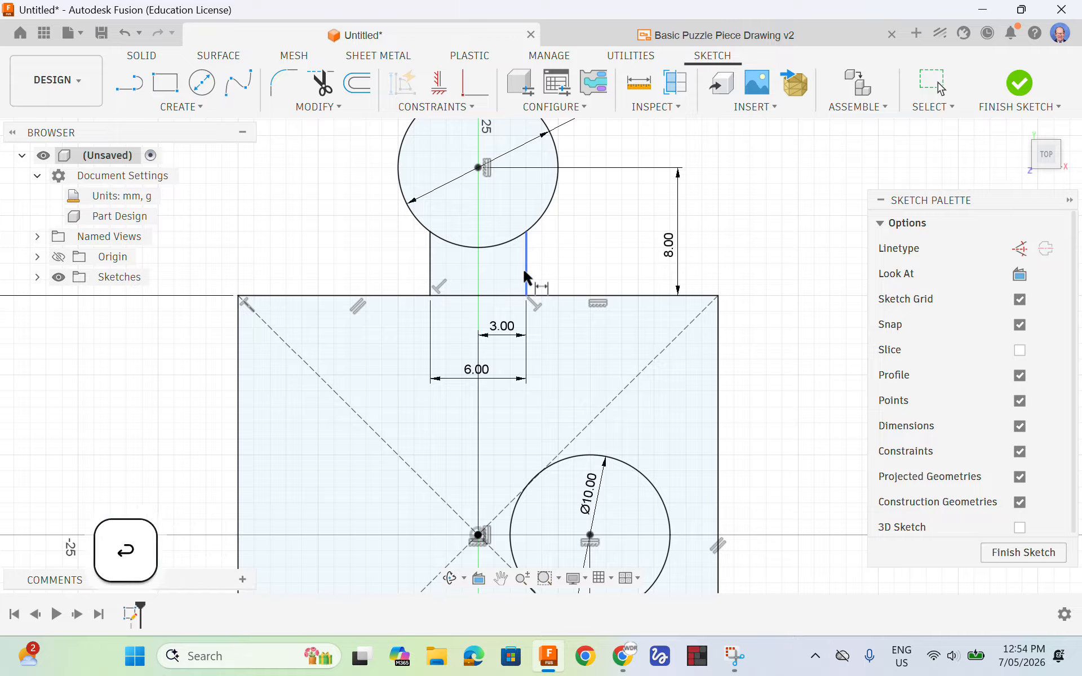
Draw two horizontal 4 mm lines, about 6 mm apart, from the inner circle to the square's right edge, one on each side of the horizontal axis
scroll(555, 240, down, 3)
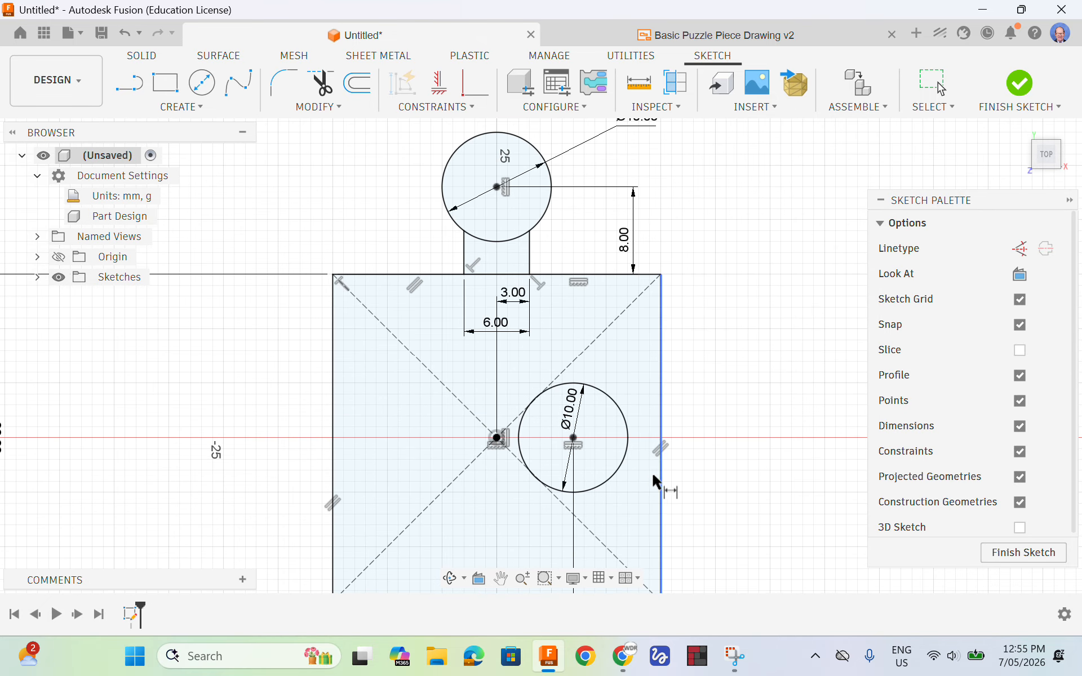
key(l)
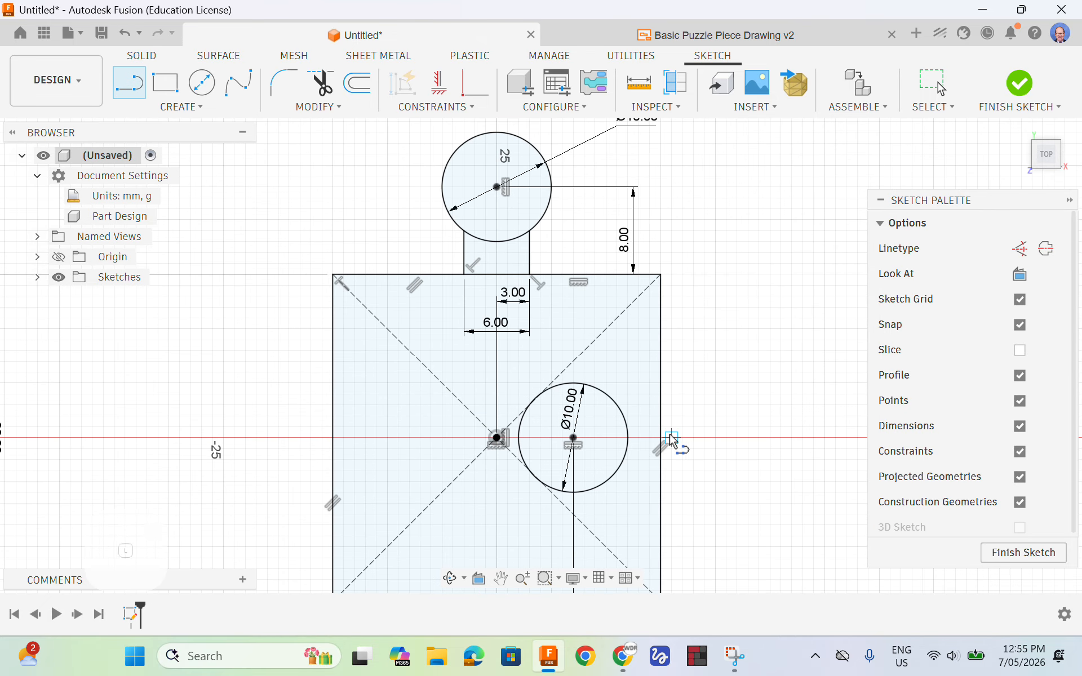
click(617, 405)
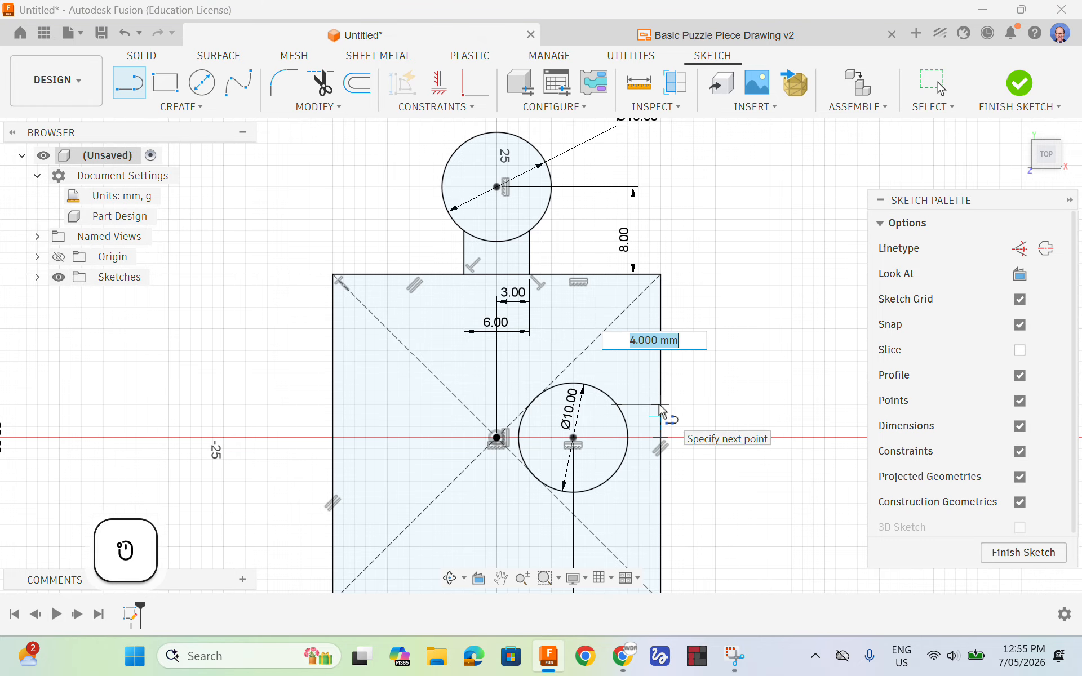
double_click(660, 406)
click(617, 470)
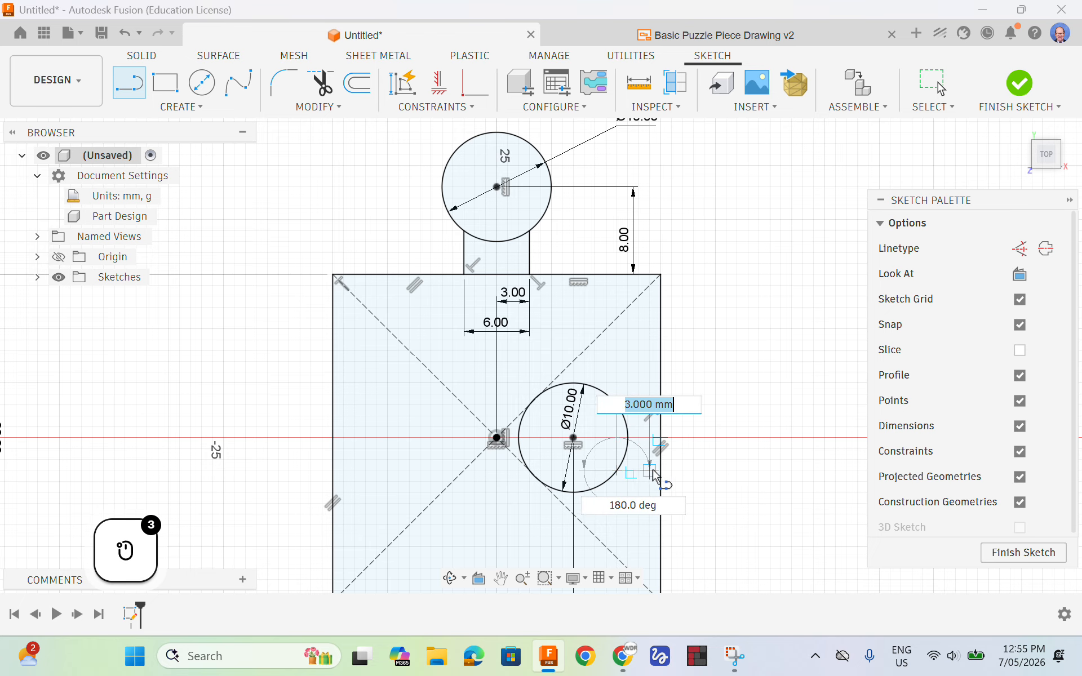
double_click(661, 470)
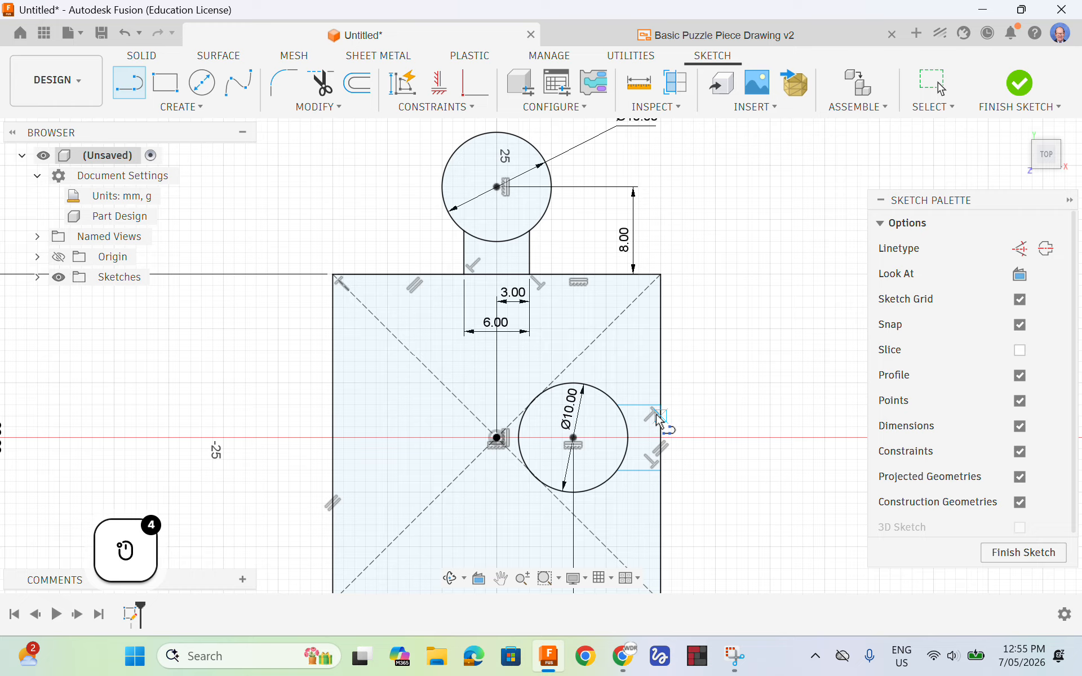
Dimension the distance between the socket's two horizontal neck lines as 6 mm, placing the dimension outside the square's right edge
key(d)
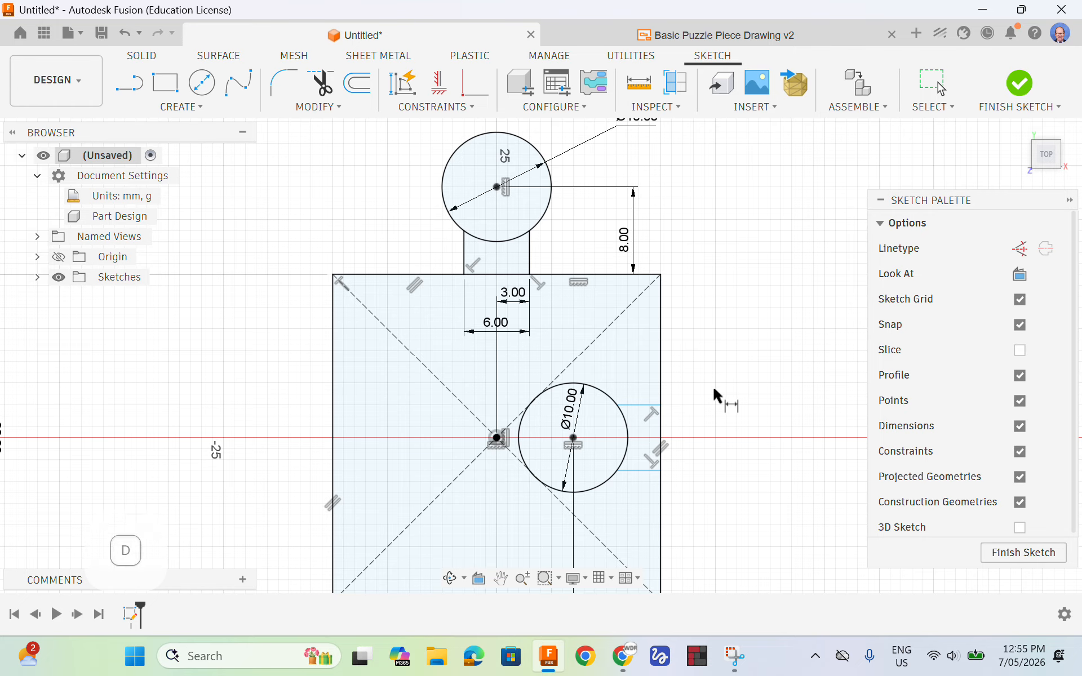
click(642, 405)
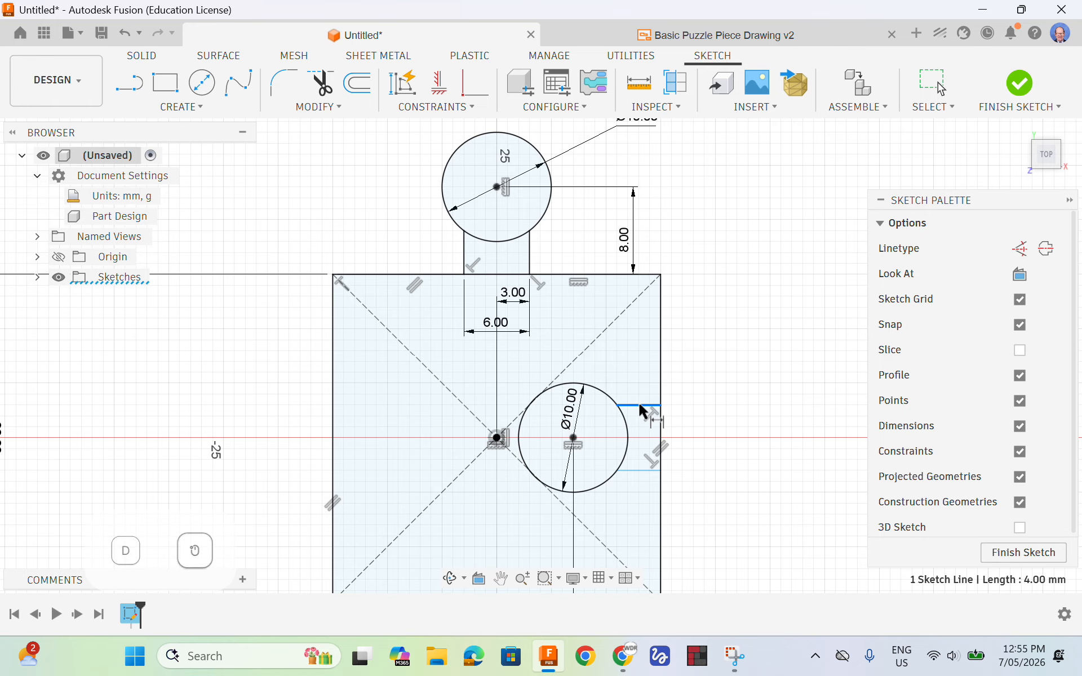
click(638, 470)
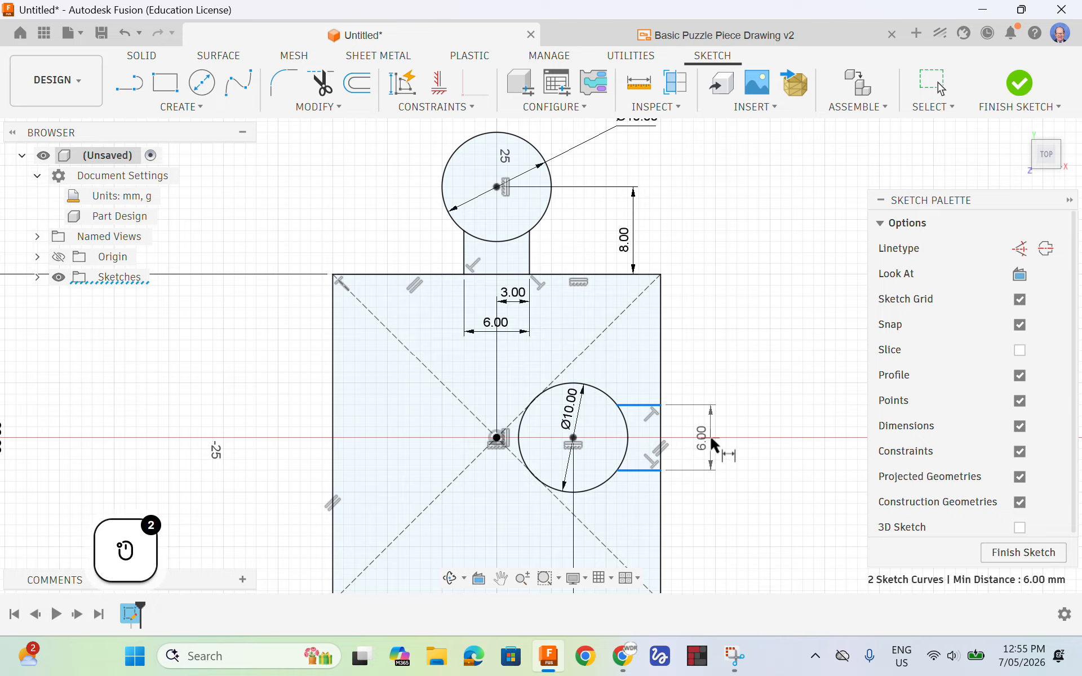
click(722, 437)
text(6)
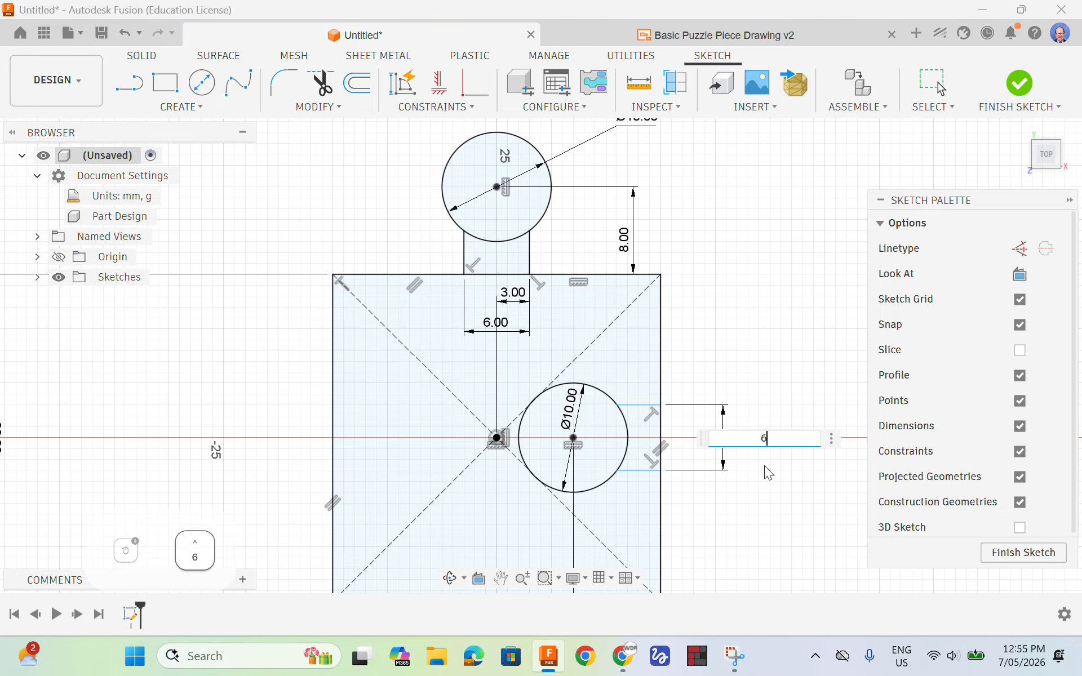
key(Return)
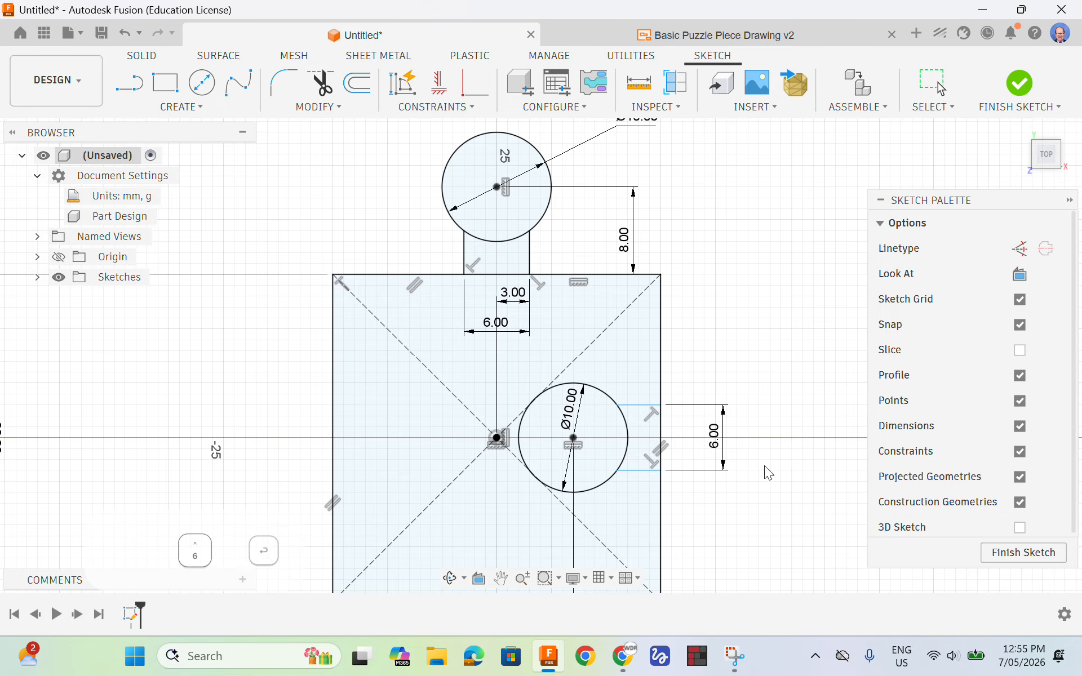
Dimension the socket neck's upper line 3 mm vertically from the inner circle's centre, outside the 6 mm neck dimension
click(635, 406)
click(573, 438)
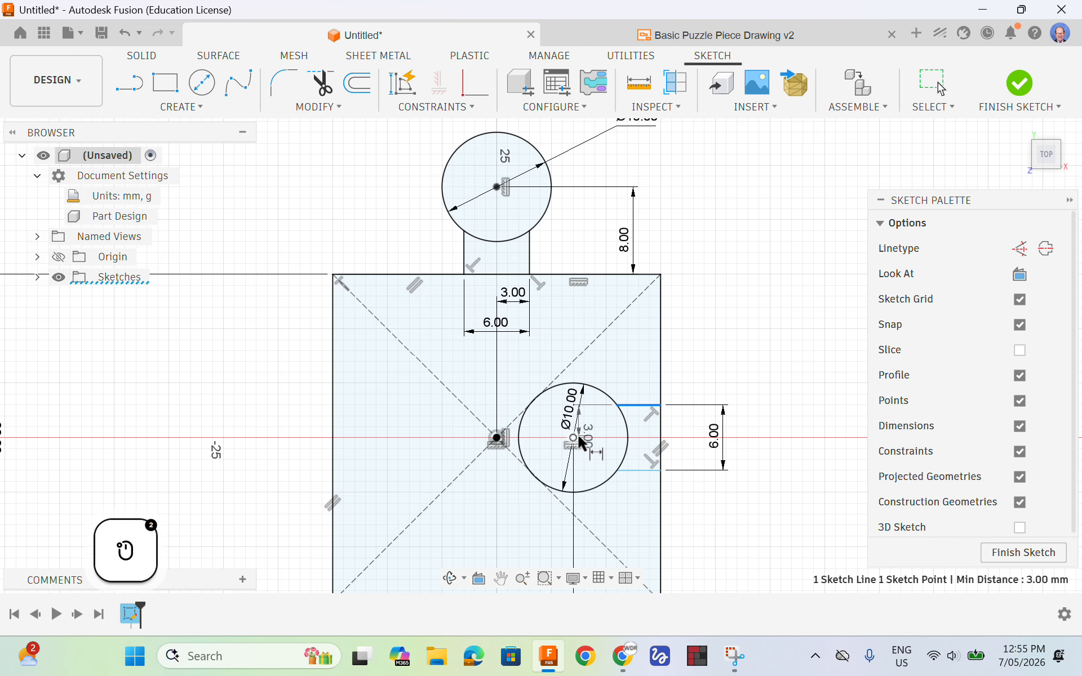
click(753, 424)
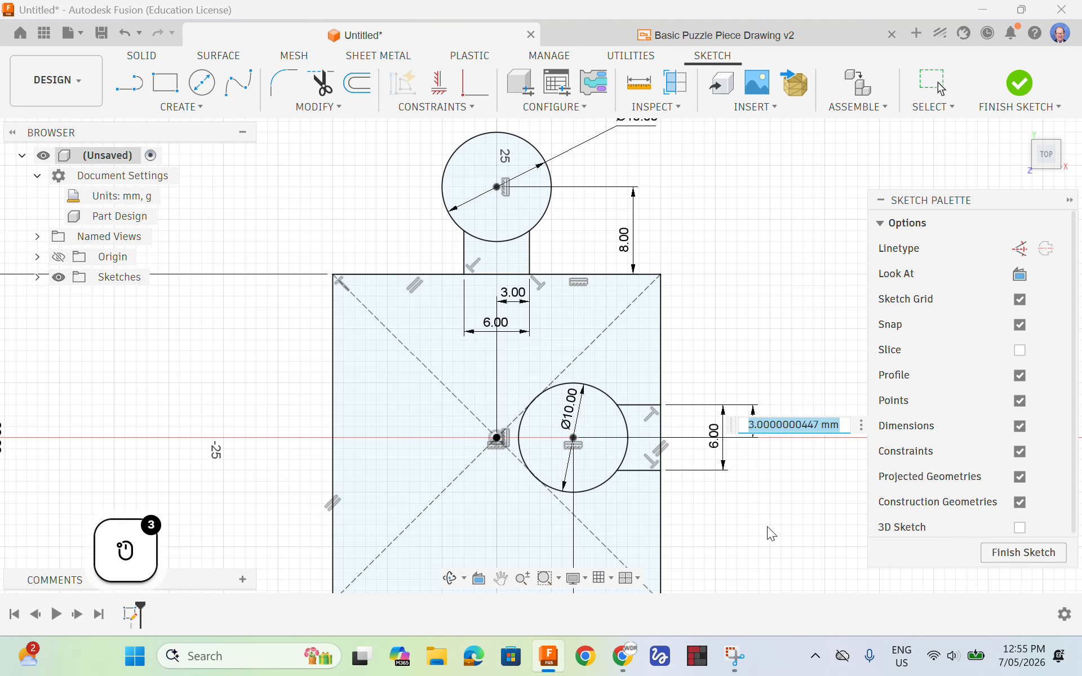
text(3)
key(Return)
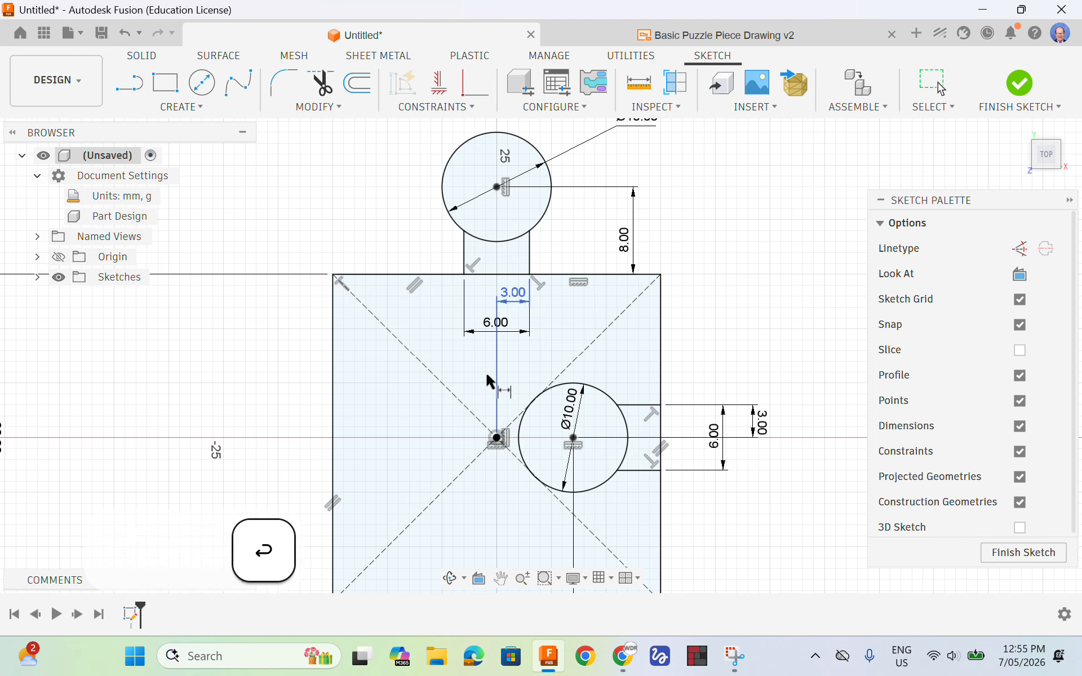
Finish the sketch and show it in the isometric home view
scroll(580, 184, down, 2)
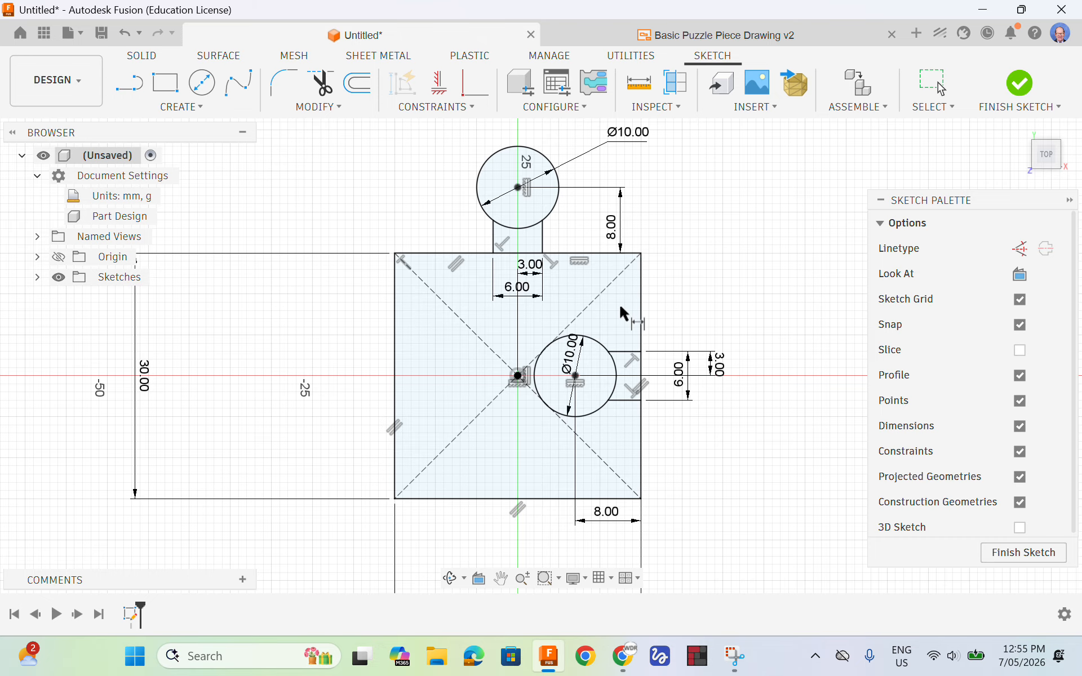
click(1023, 552)
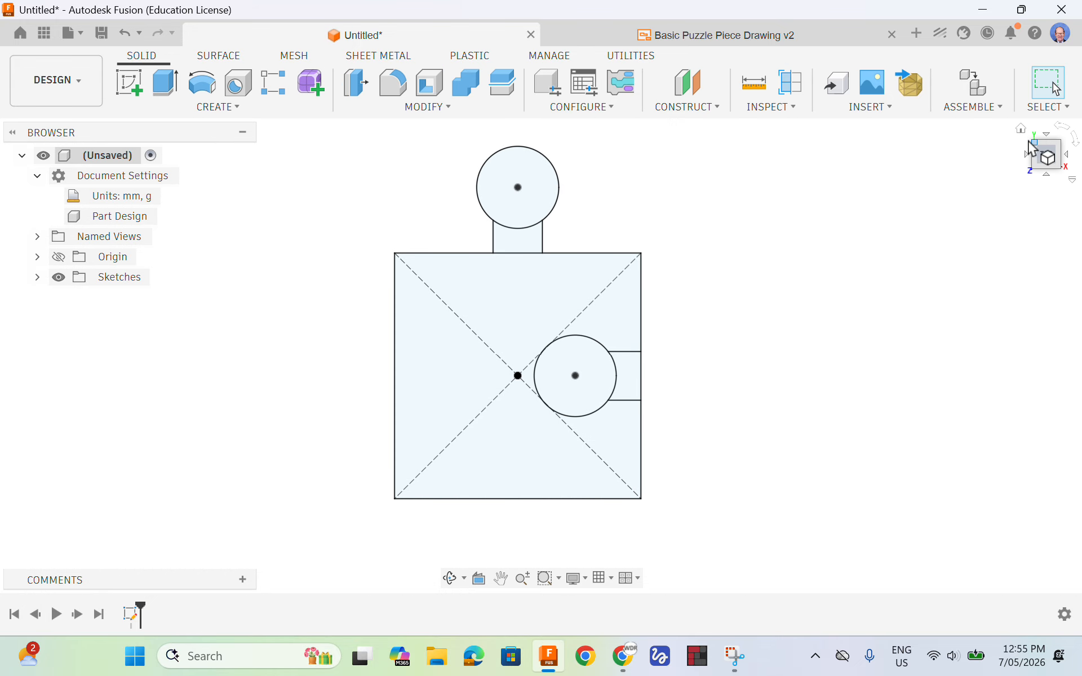
drag(1047, 153, 1047, 151)
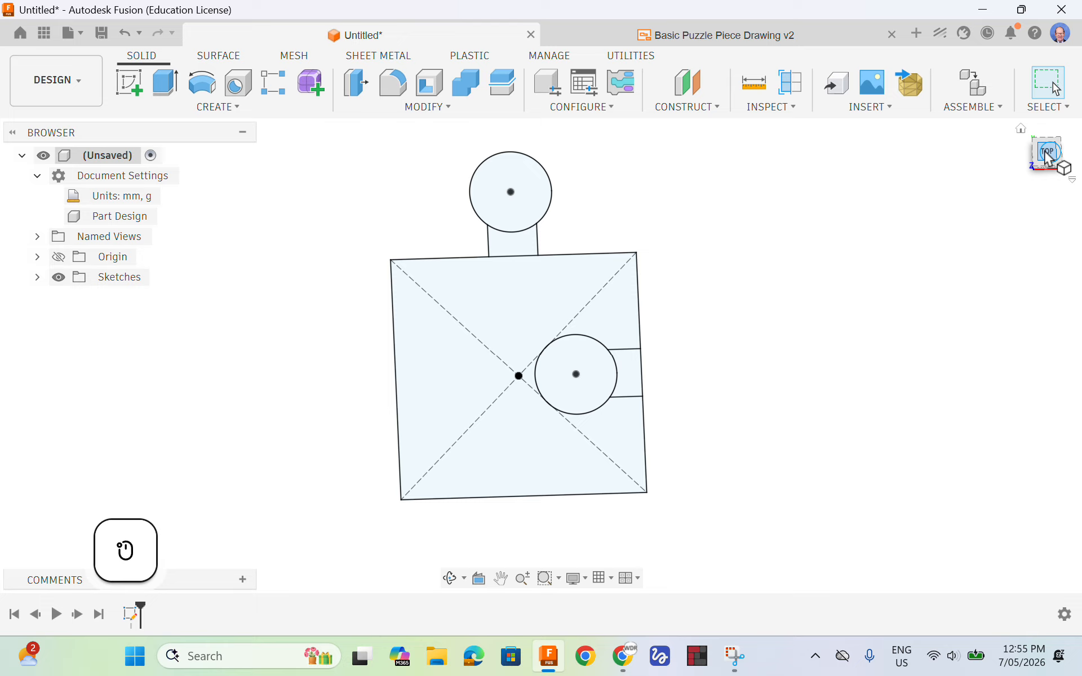
click(1022, 130)
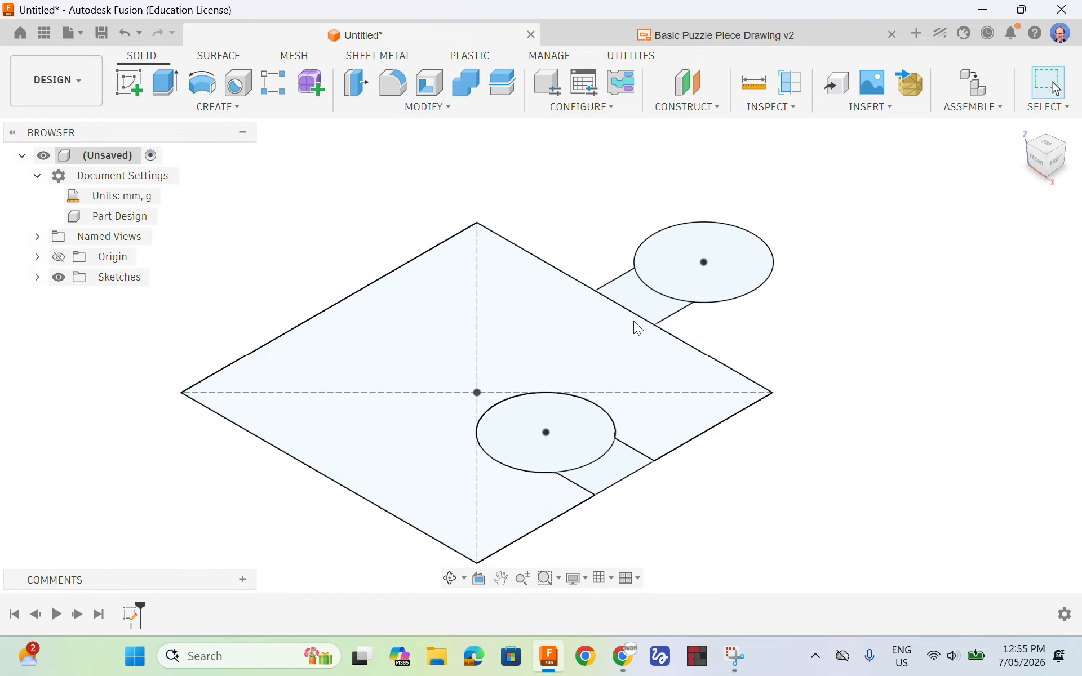
click(227, 115)
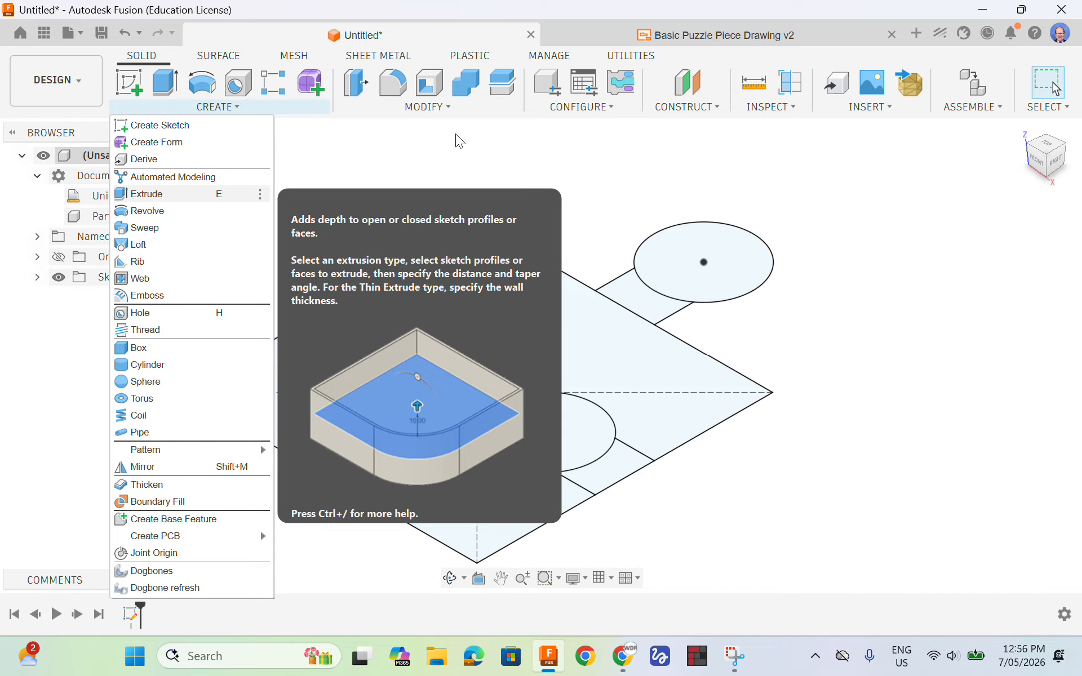
click(369, 154)
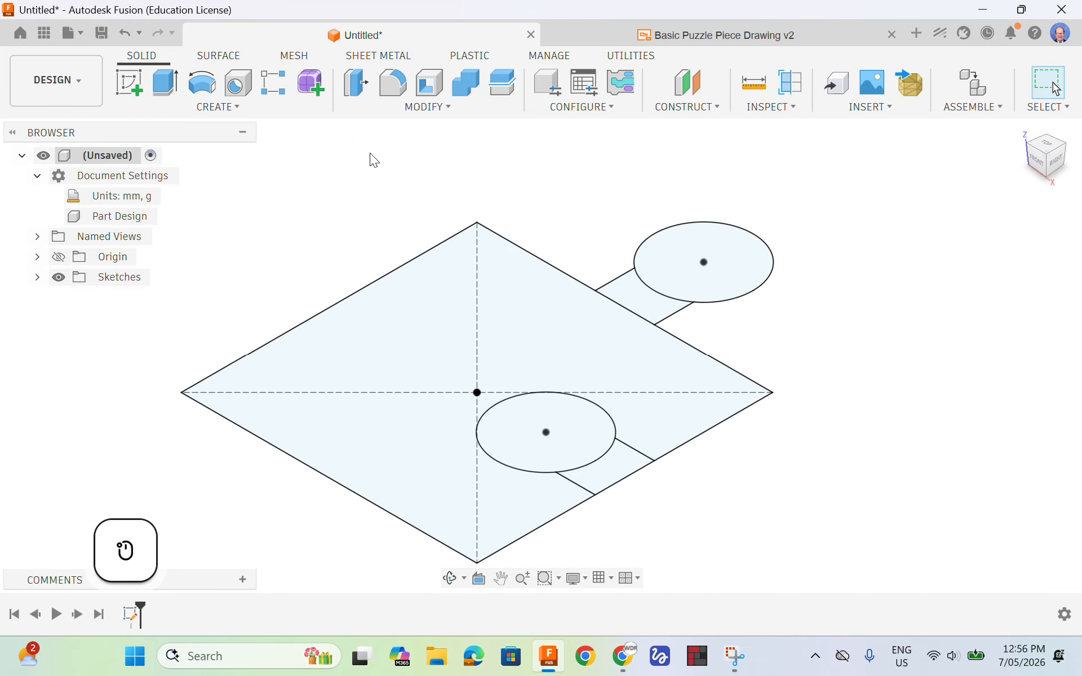
Extrude the square profile, tab neck and tab circle 3 mm upward as a new body, leaving out the socket's circle and neck
key(e)
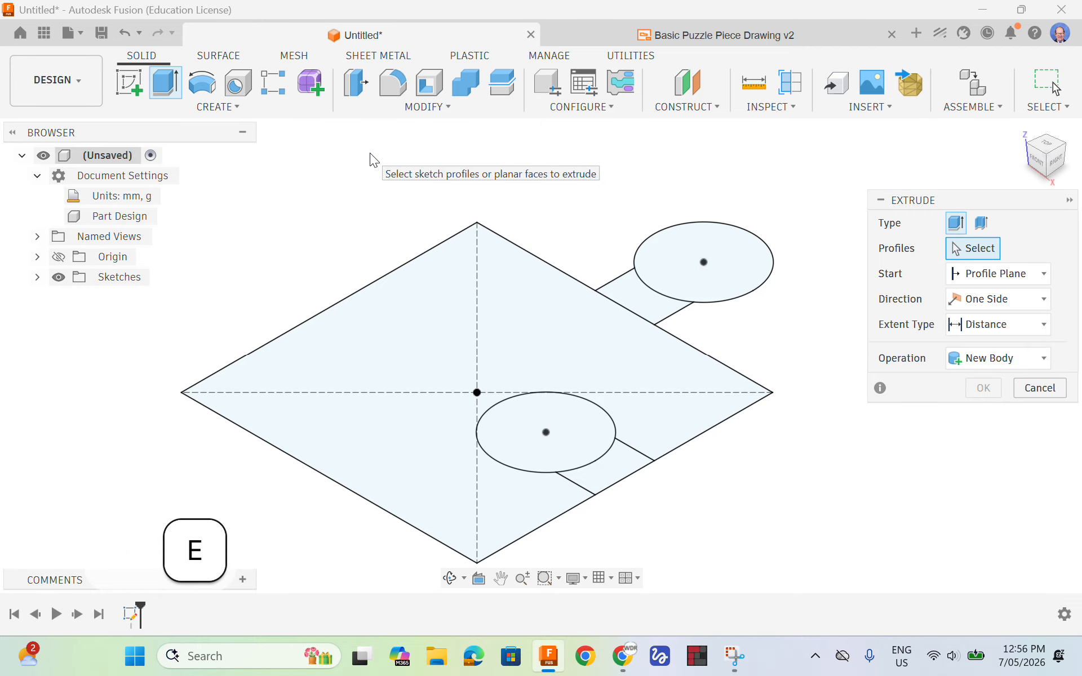
click(1069, 199)
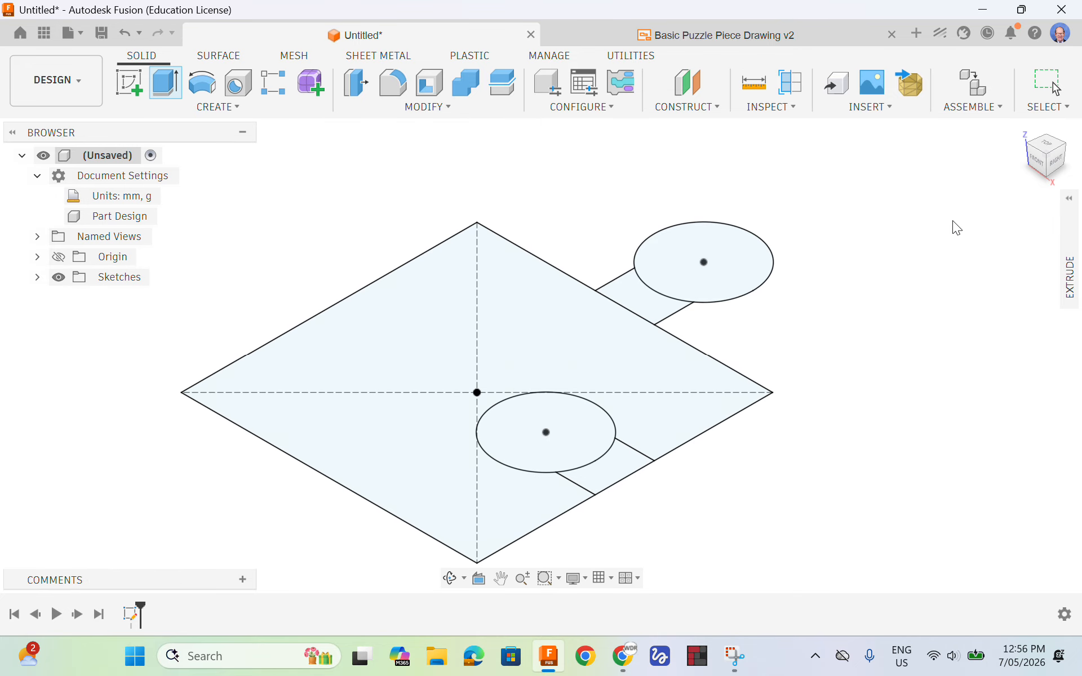
click(1075, 204)
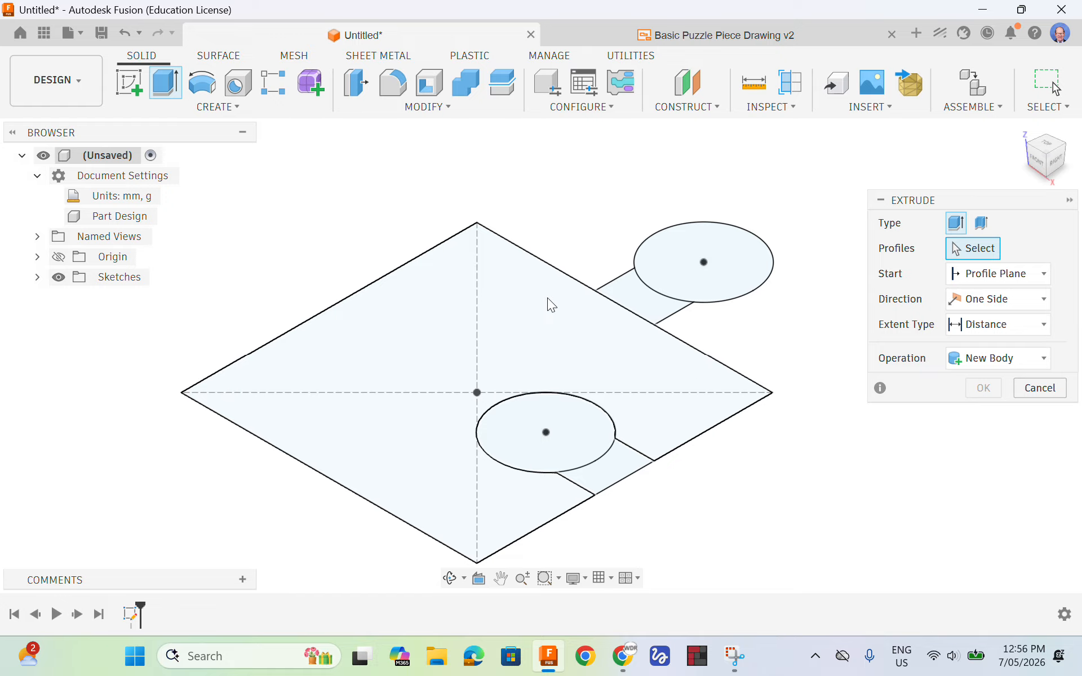
click(550, 314)
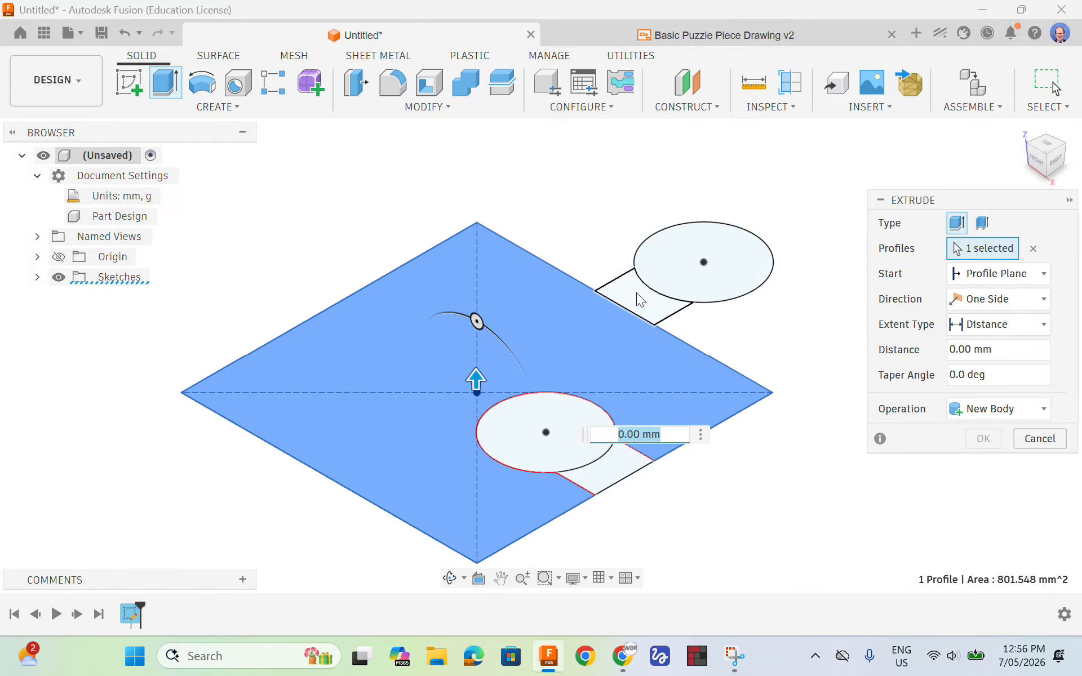
click(640, 295)
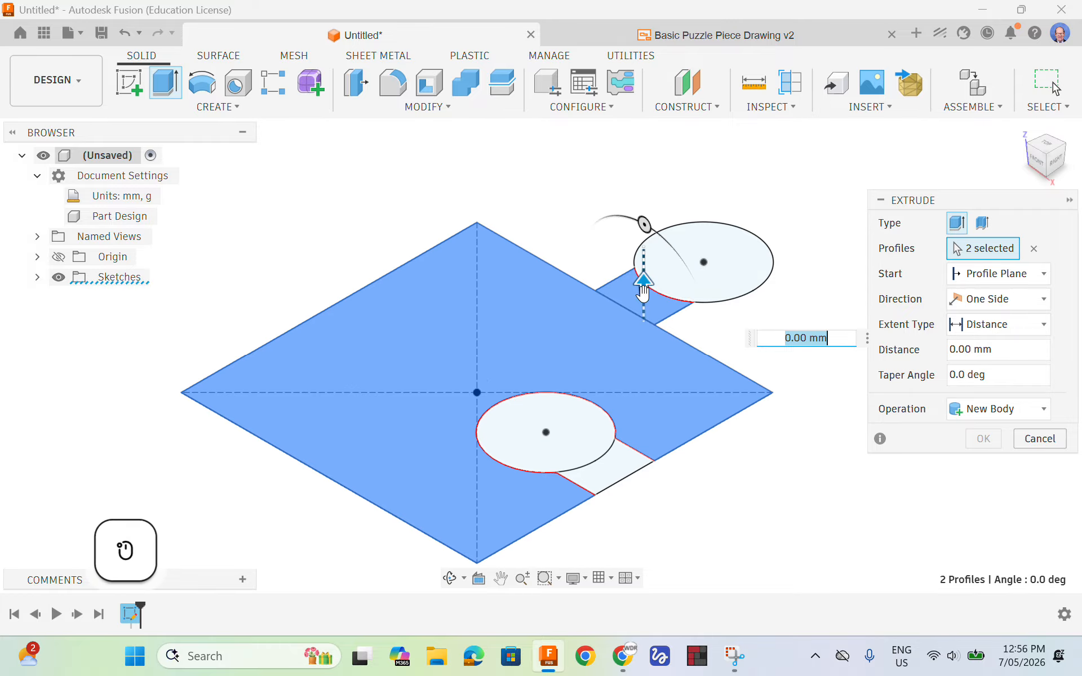
click(669, 259)
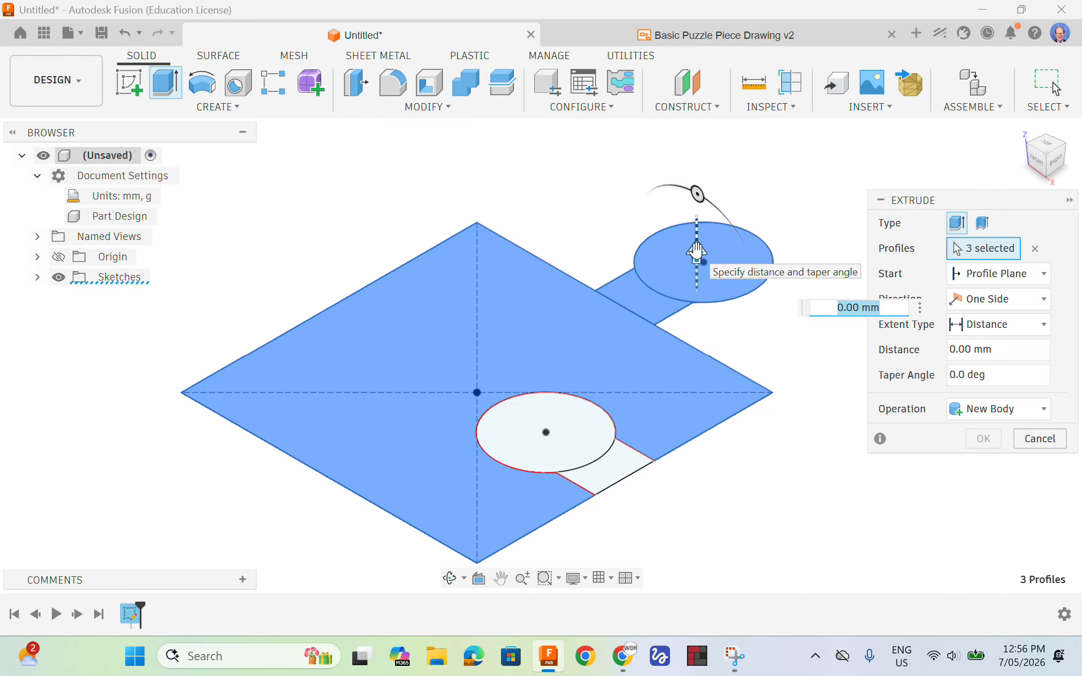
click(696, 251)
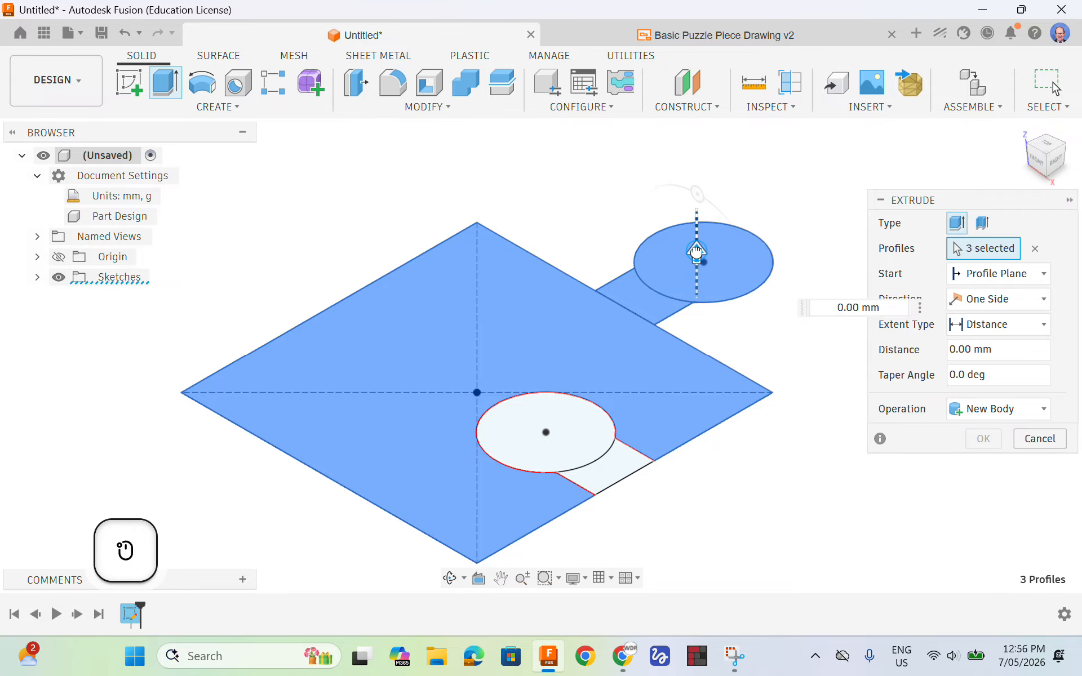
drag(696, 251, 698, 207)
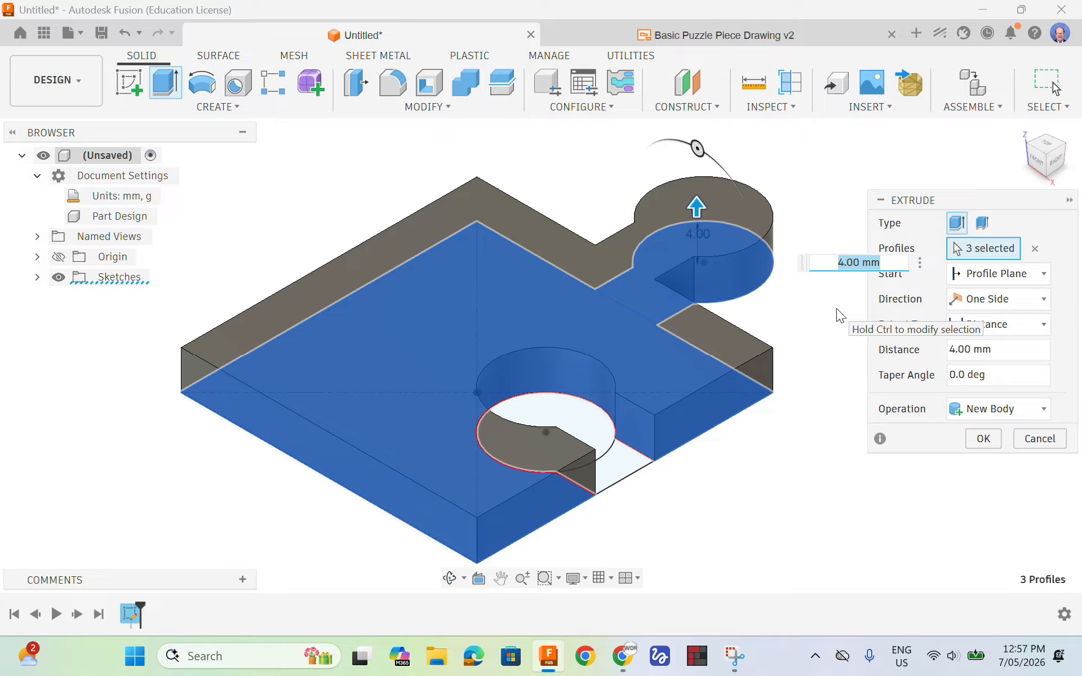
text(3)
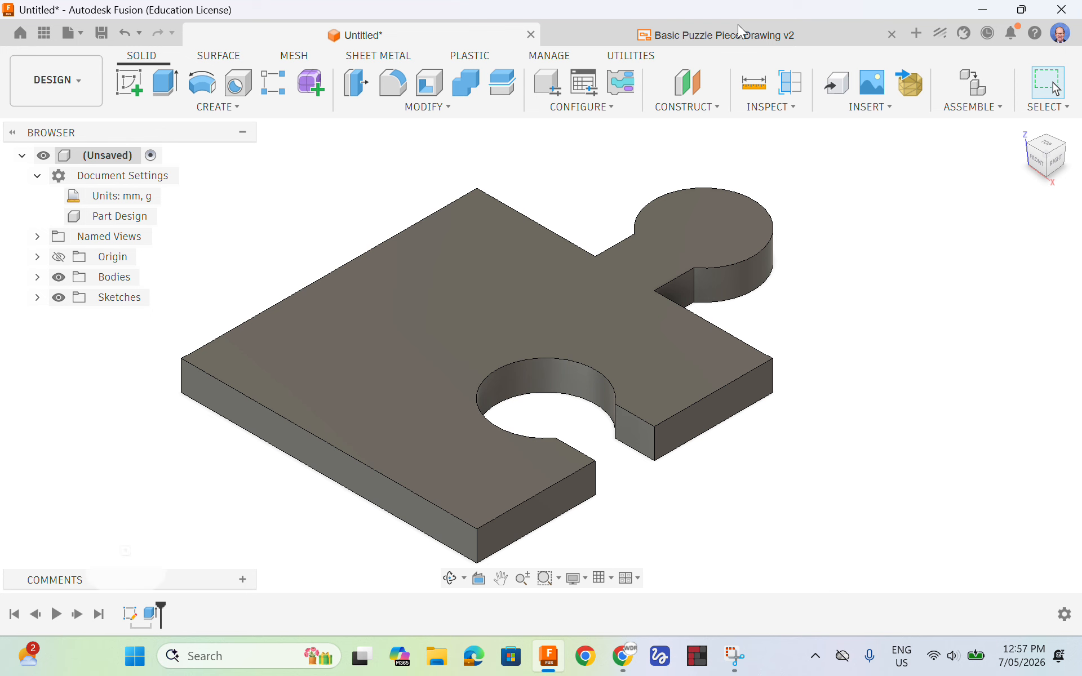
Check the fillet radii at the tab and socket necks in the Basic Puzzle Piece Drawing, and return to the model
click(738, 27)
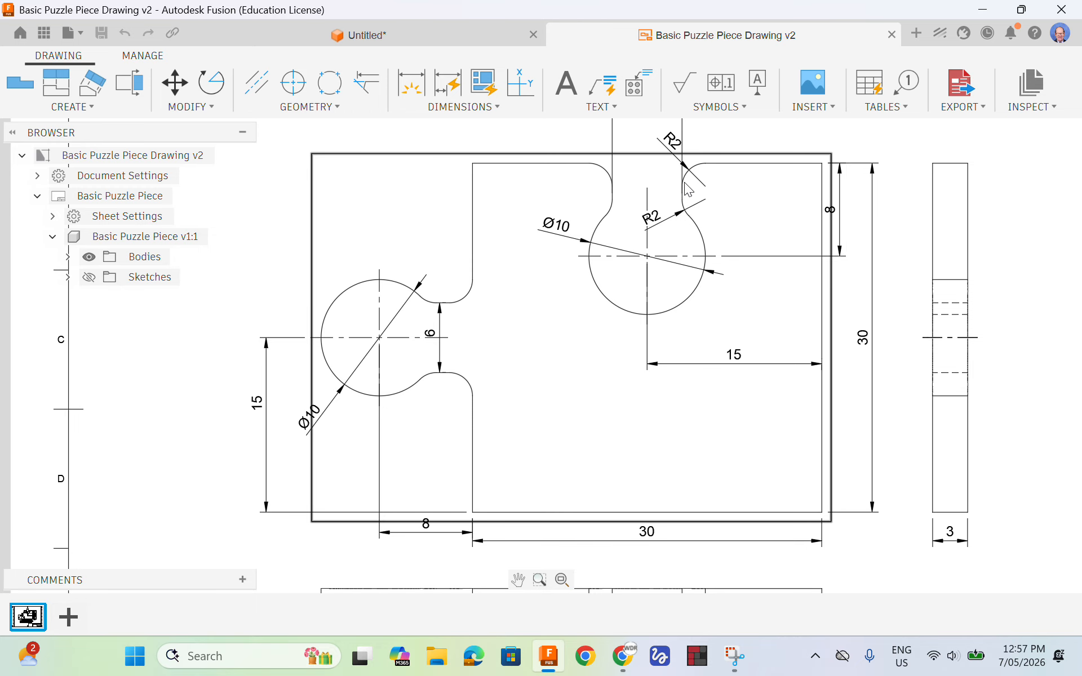
click(380, 28)
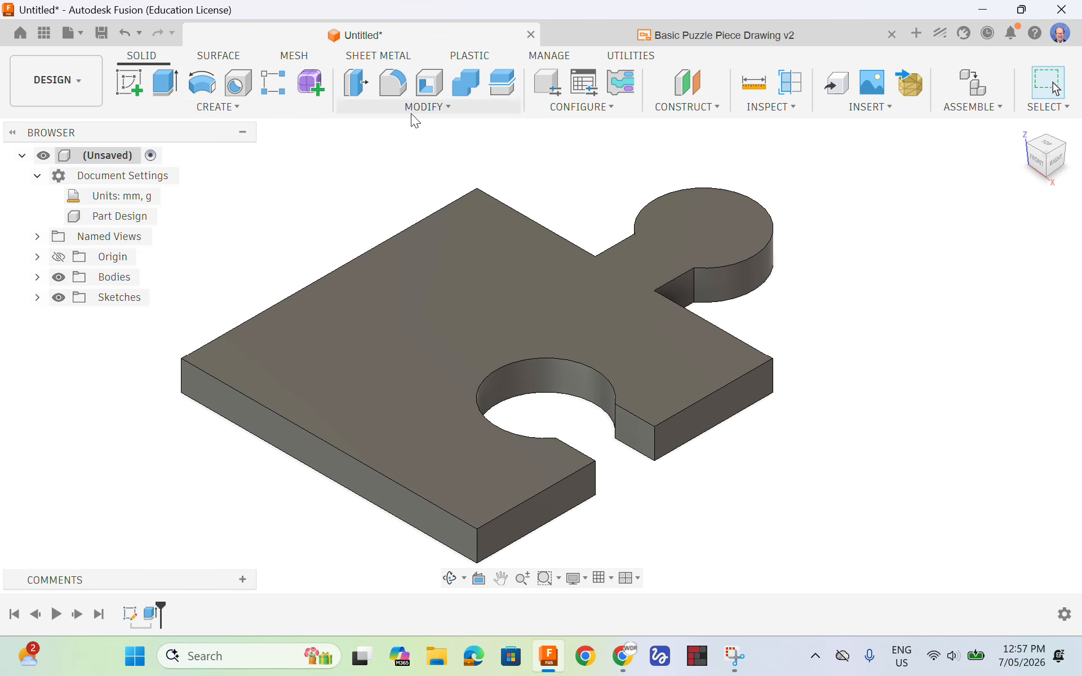
click(447, 110)
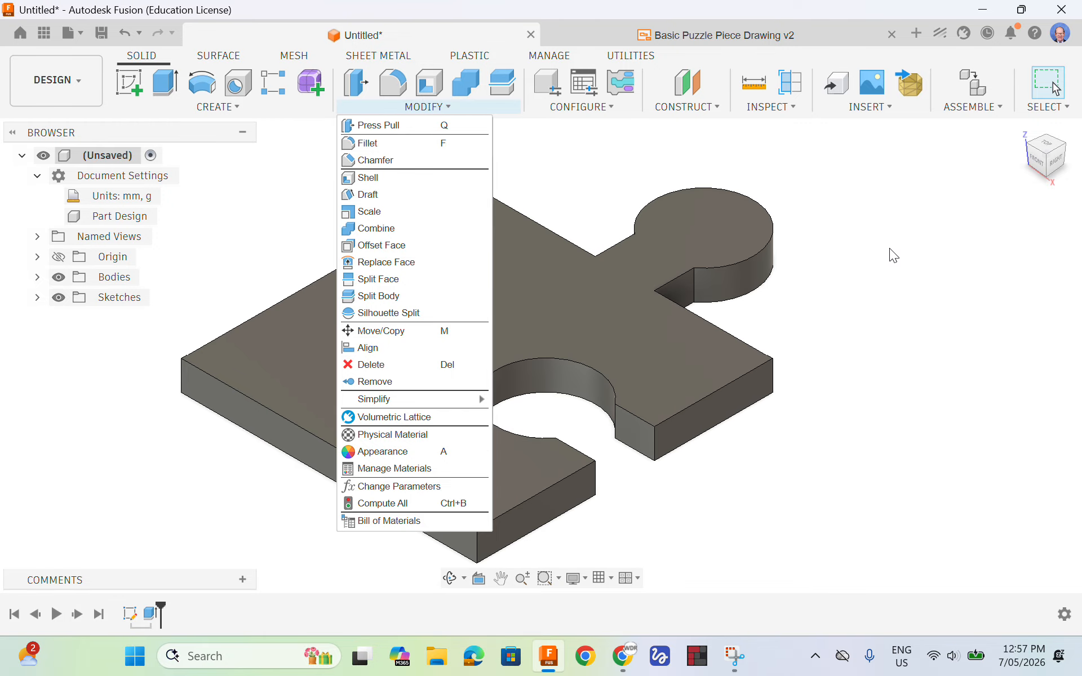
click(889, 249)
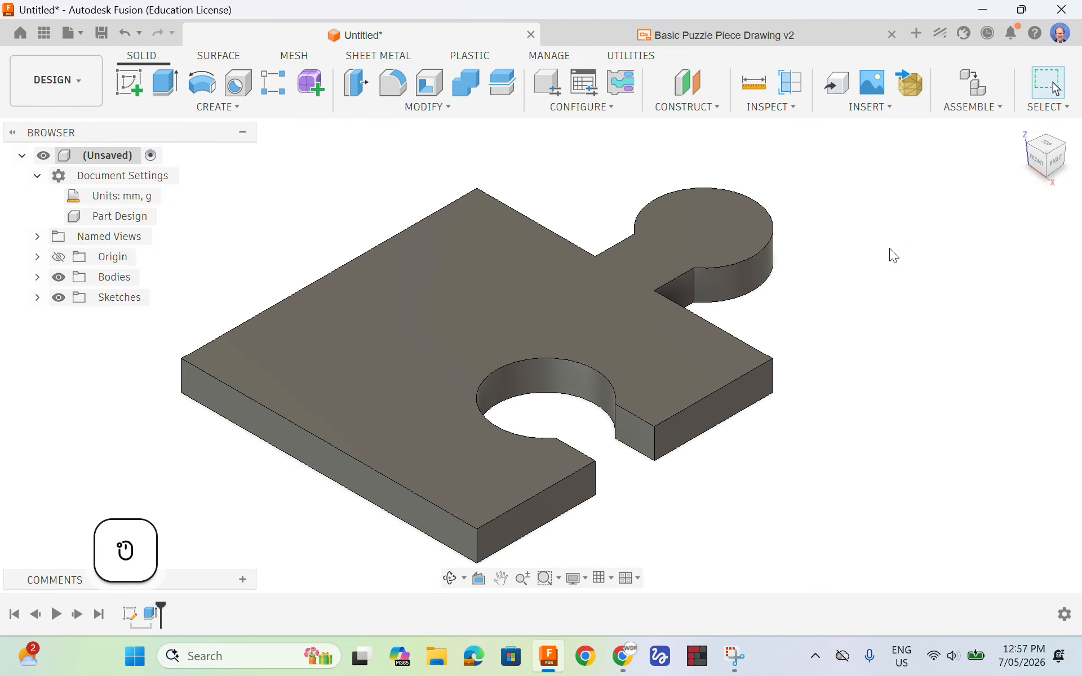
key(f)
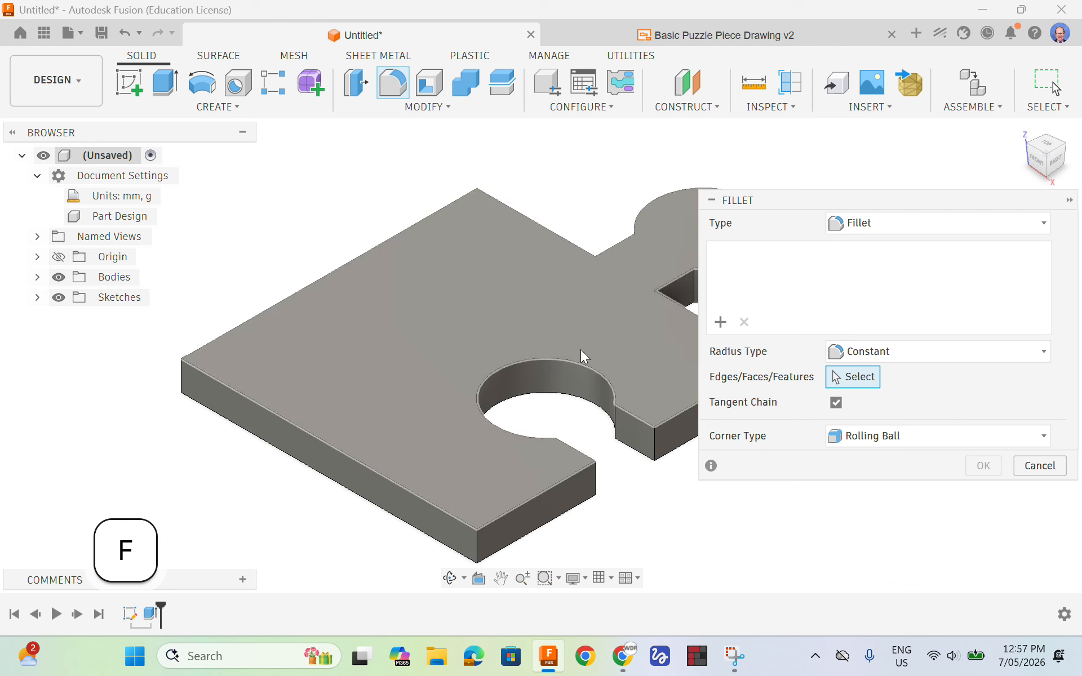
mouse_move(591, 302)
shift+middle_down()
mouse_move(603, 306)
mouse_move(546, 302)
mouse_move(541, 321)
mouse_move(476, 305)
shift+middle_up()
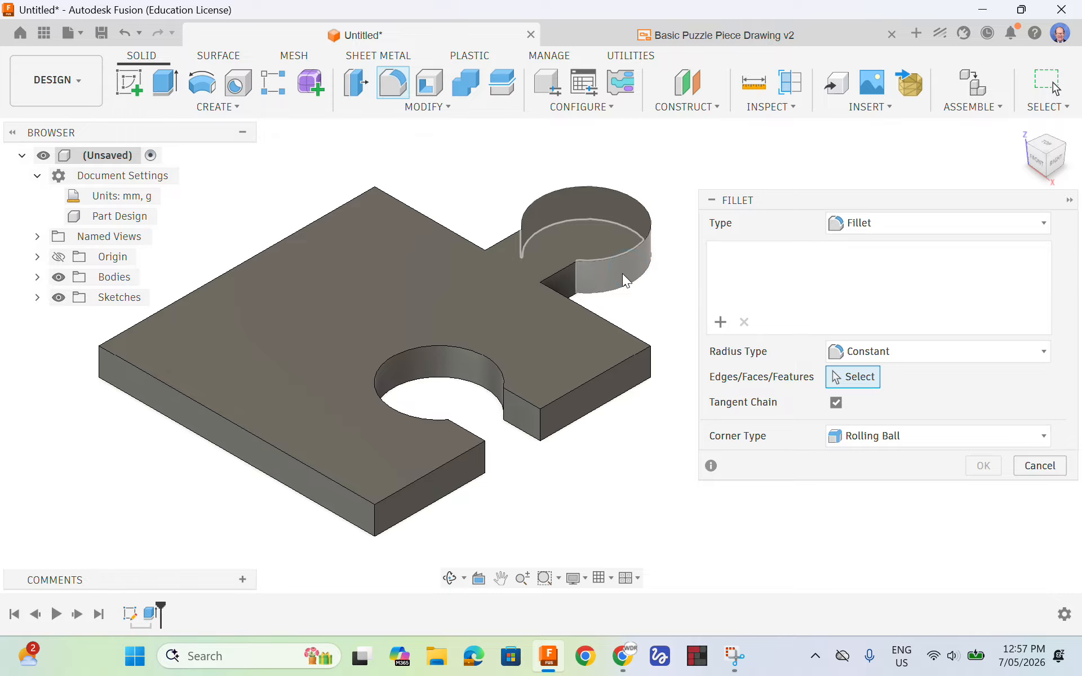
click(577, 272)
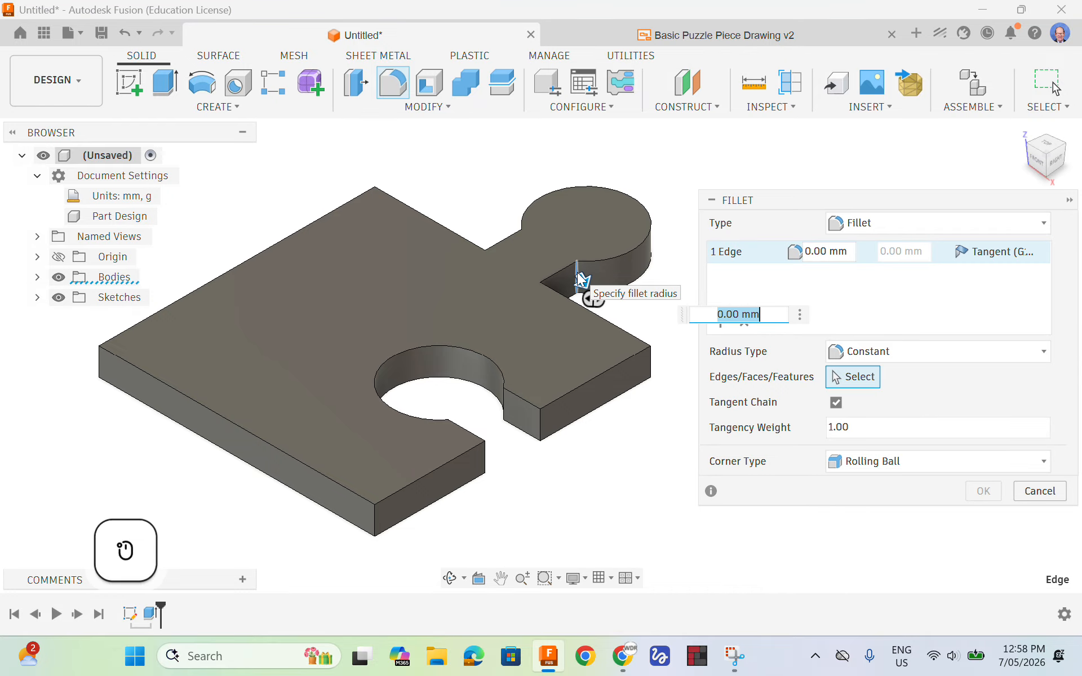
click(504, 407)
click(540, 425)
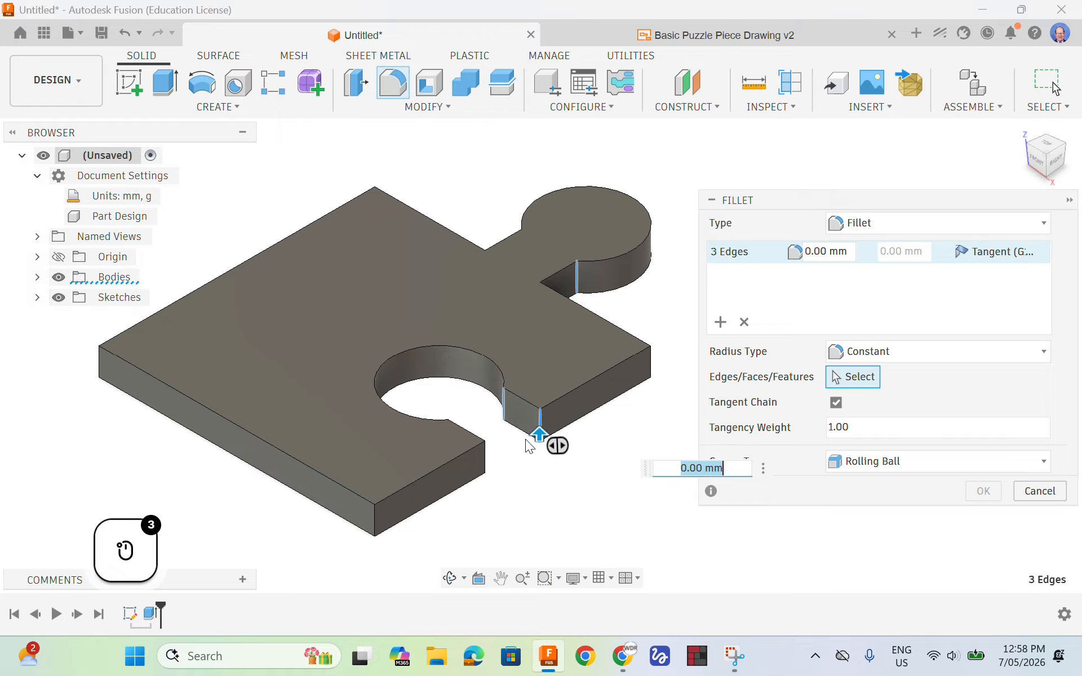
click(485, 463)
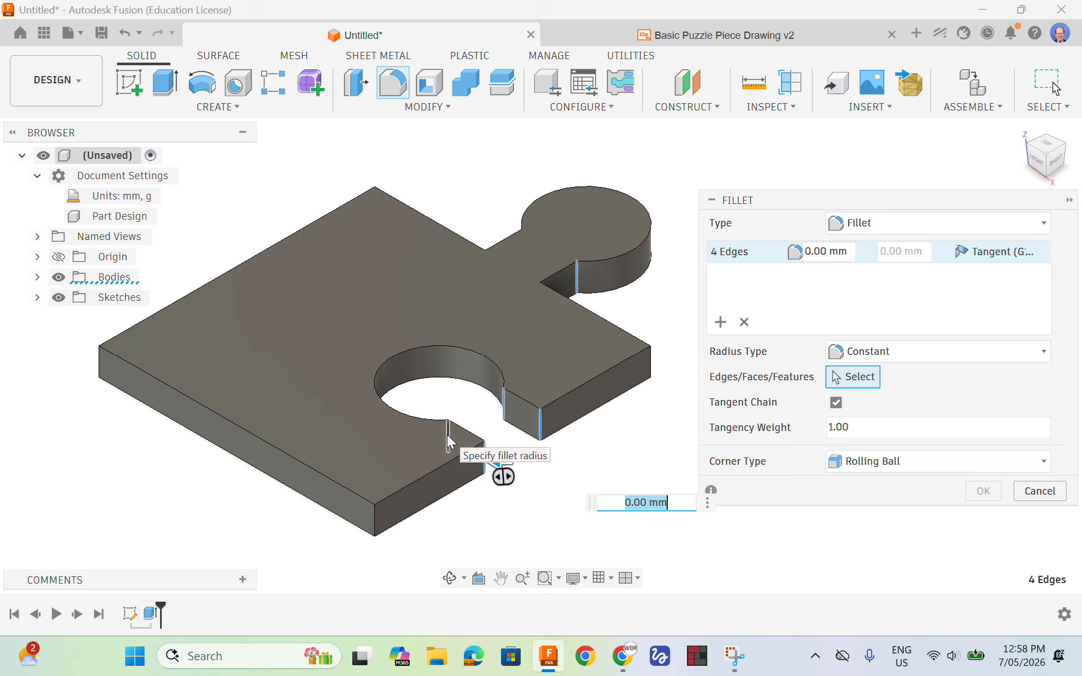
click(448, 435)
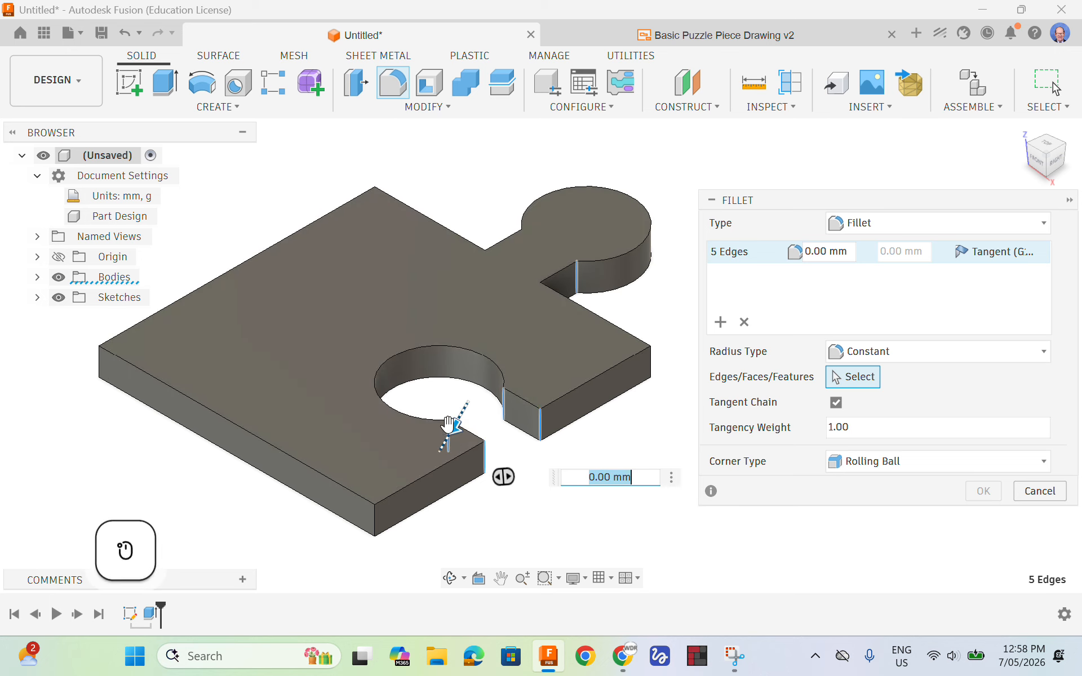
click(540, 295)
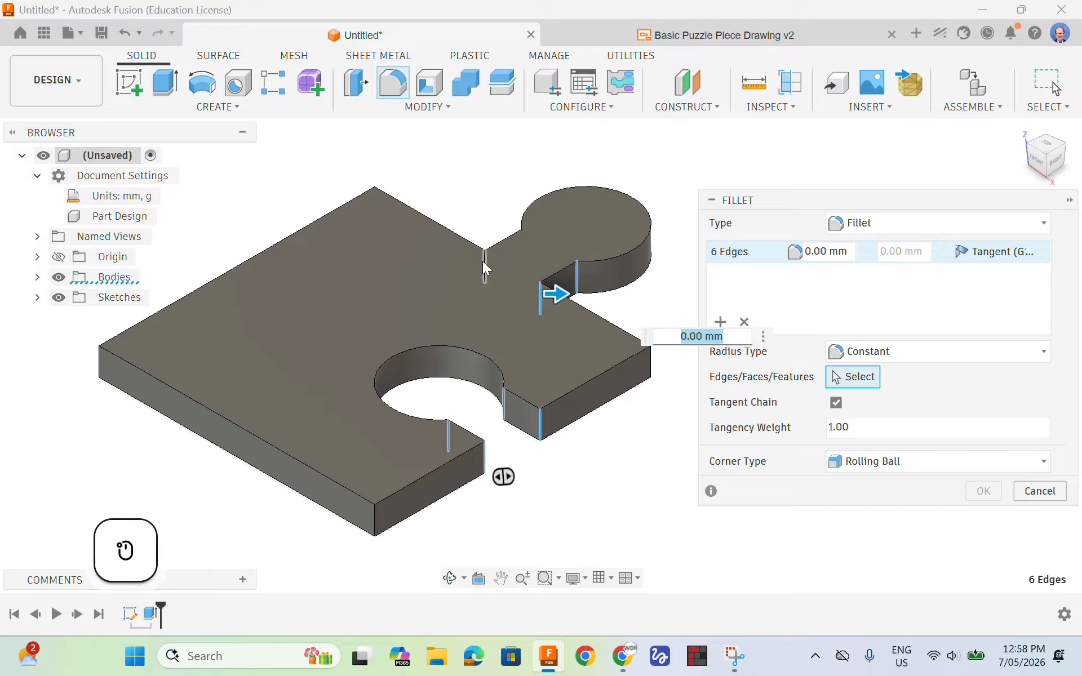
click(483, 262)
click(523, 242)
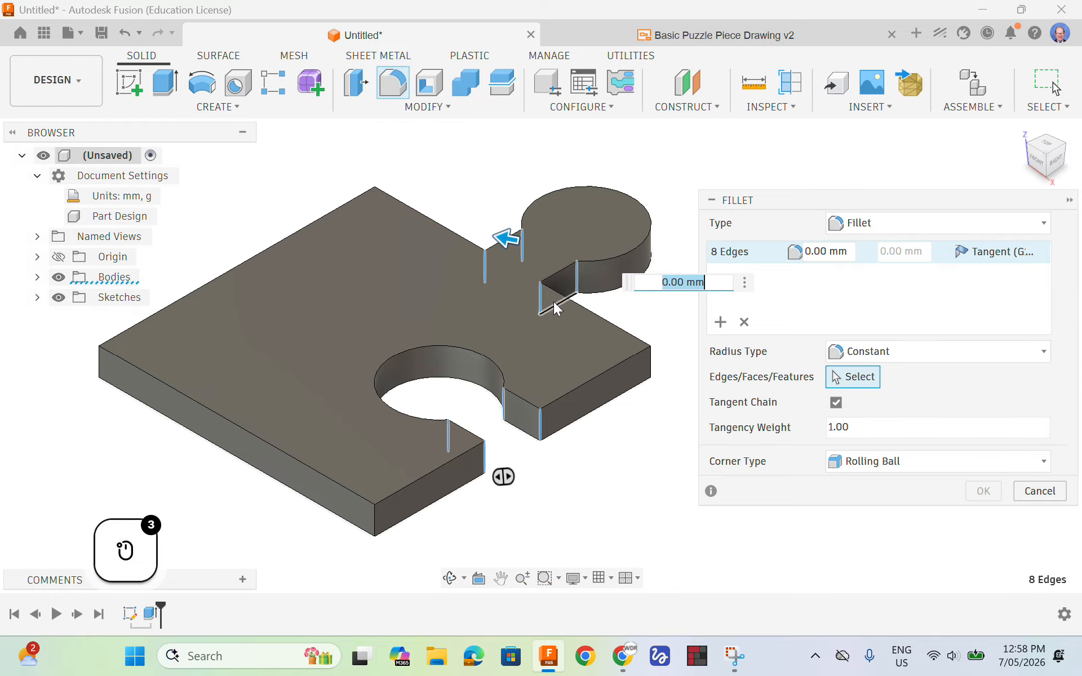
click(738, 36)
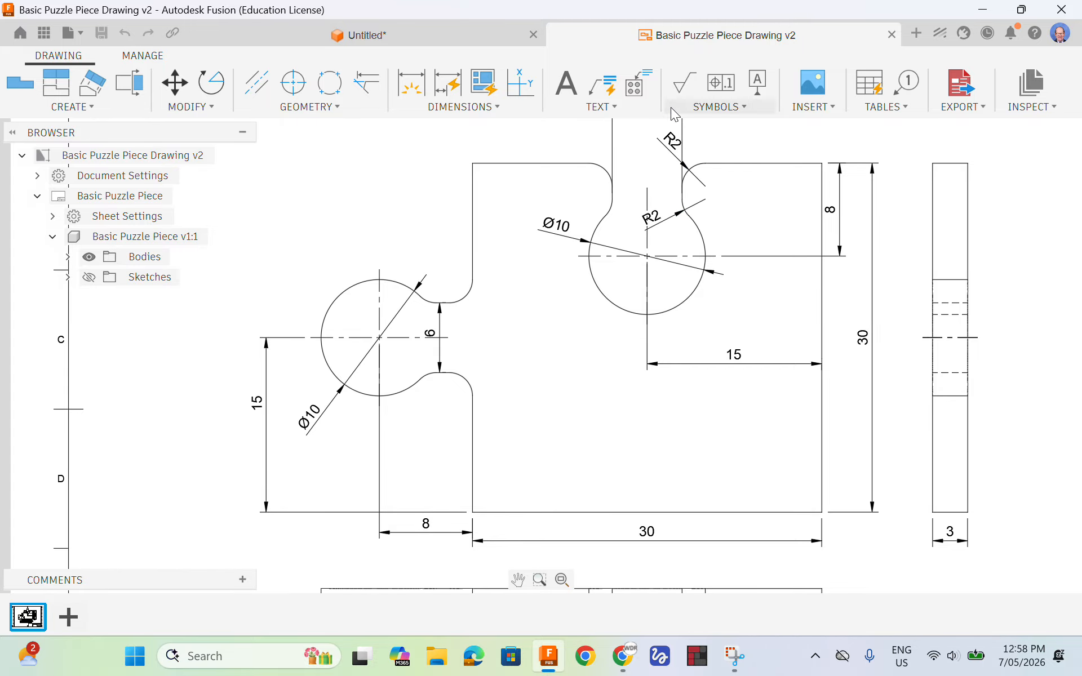
click(395, 33)
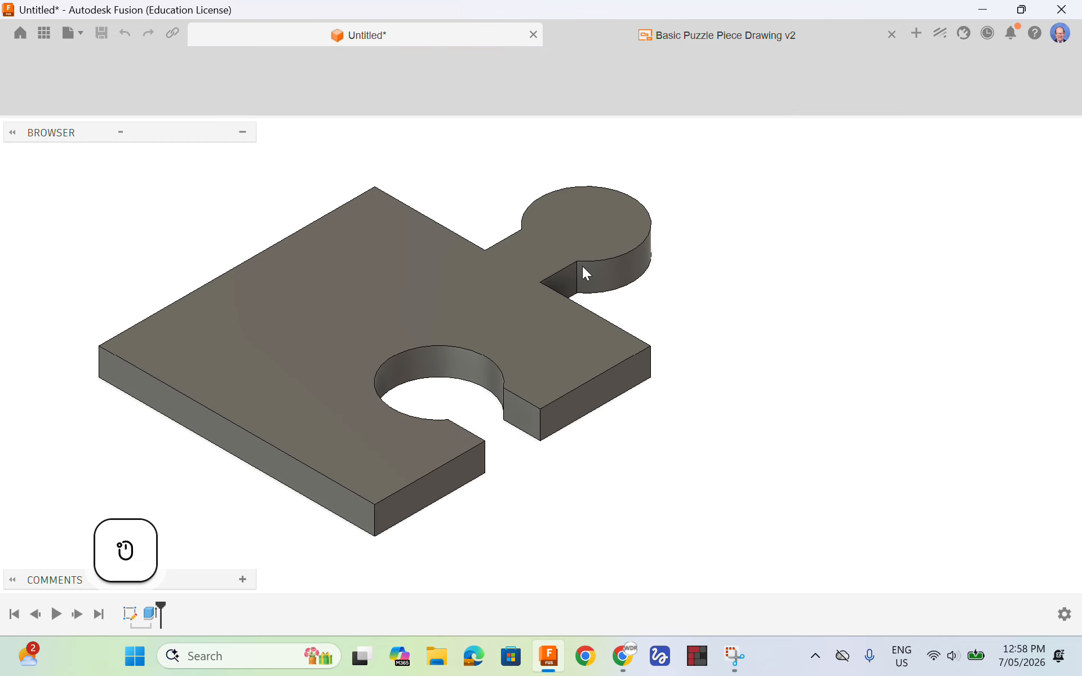
Fillet the eight vertical edges at the tab and socket necks with a constant 2 mm radius
key(f)
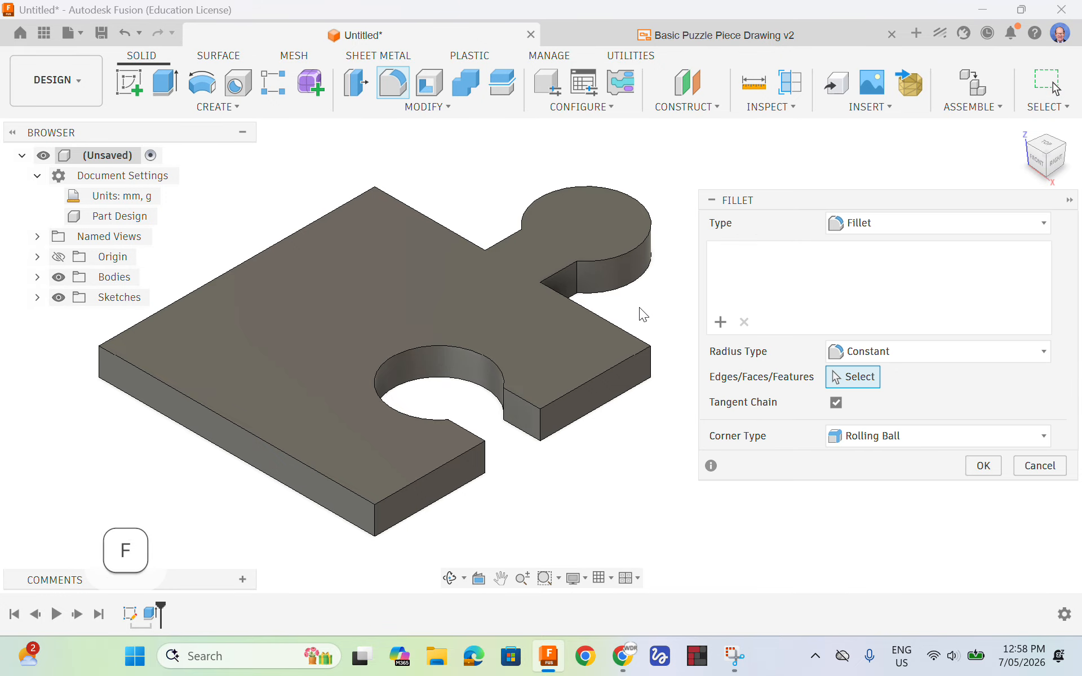
click(577, 279)
click(540, 298)
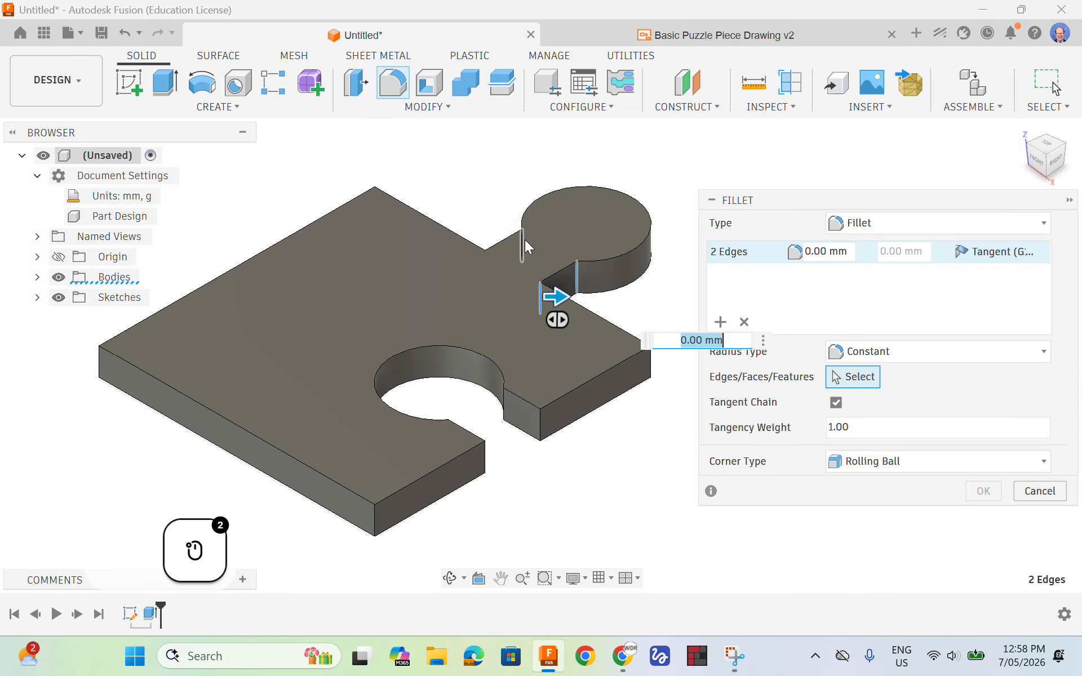
click(522, 243)
click(485, 265)
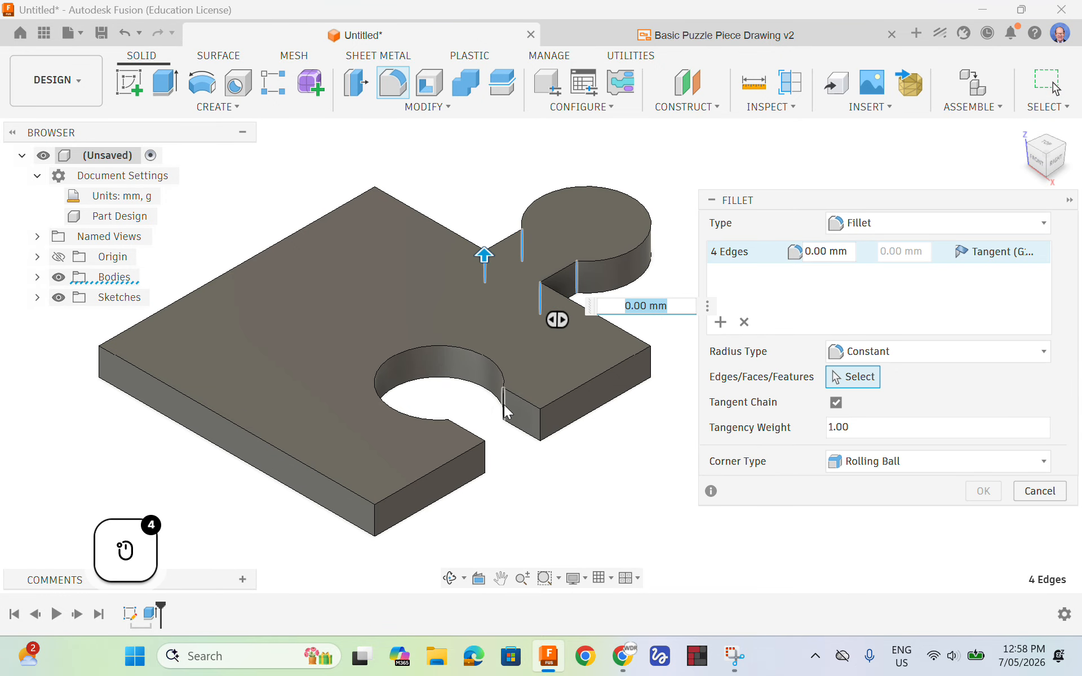
click(503, 405)
click(540, 425)
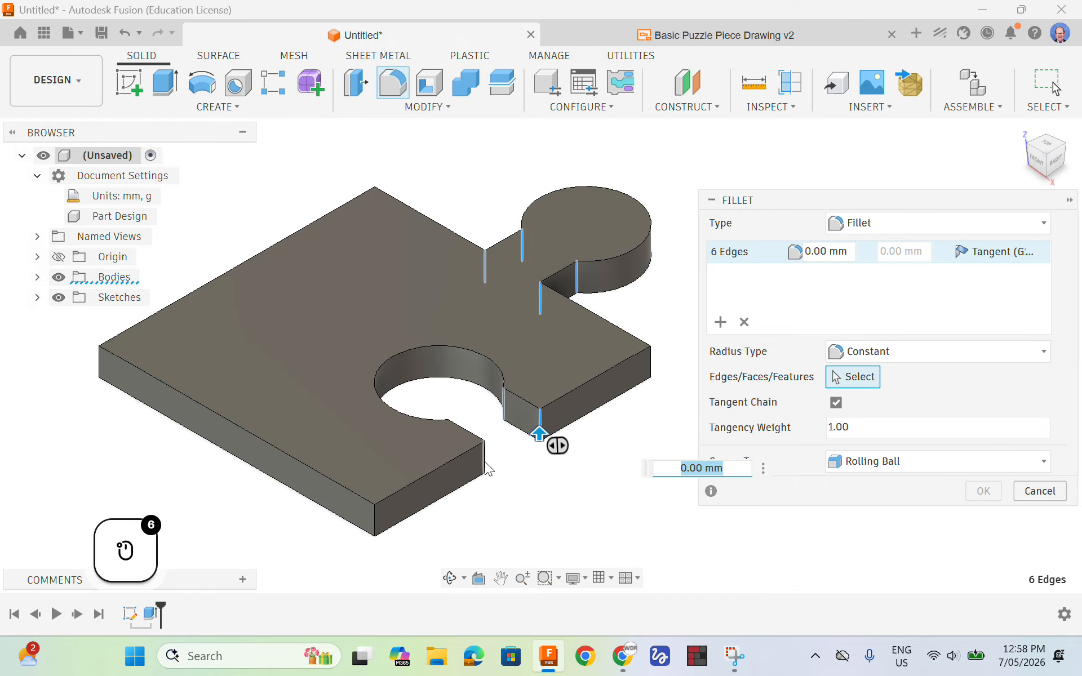
click(484, 458)
click(449, 438)
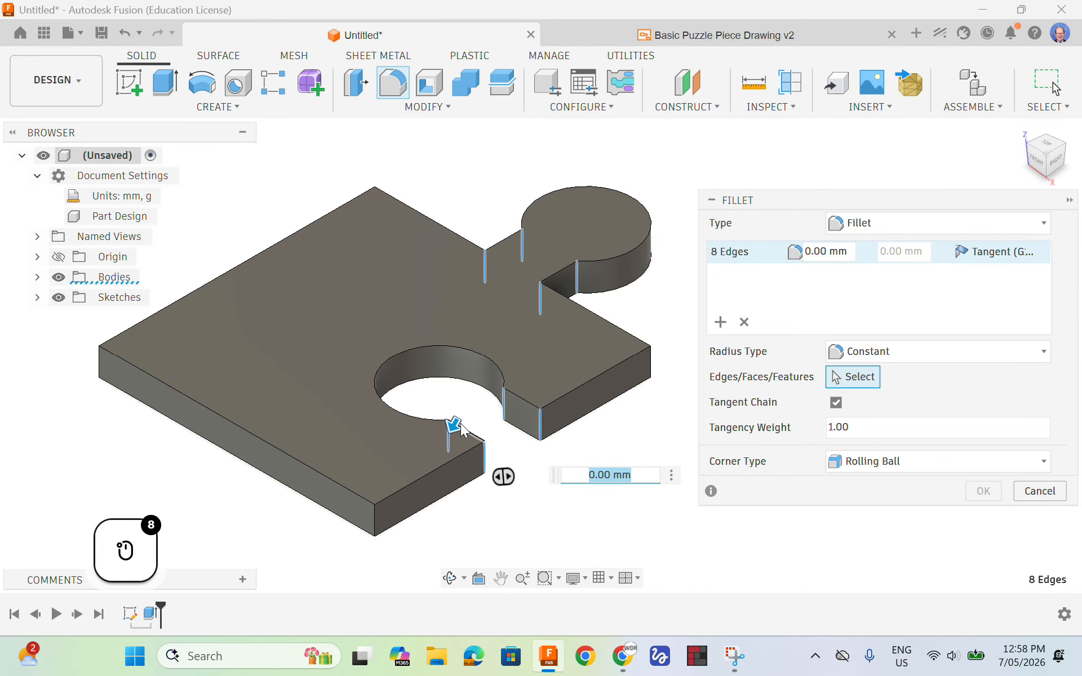
drag(448, 434, 453, 426)
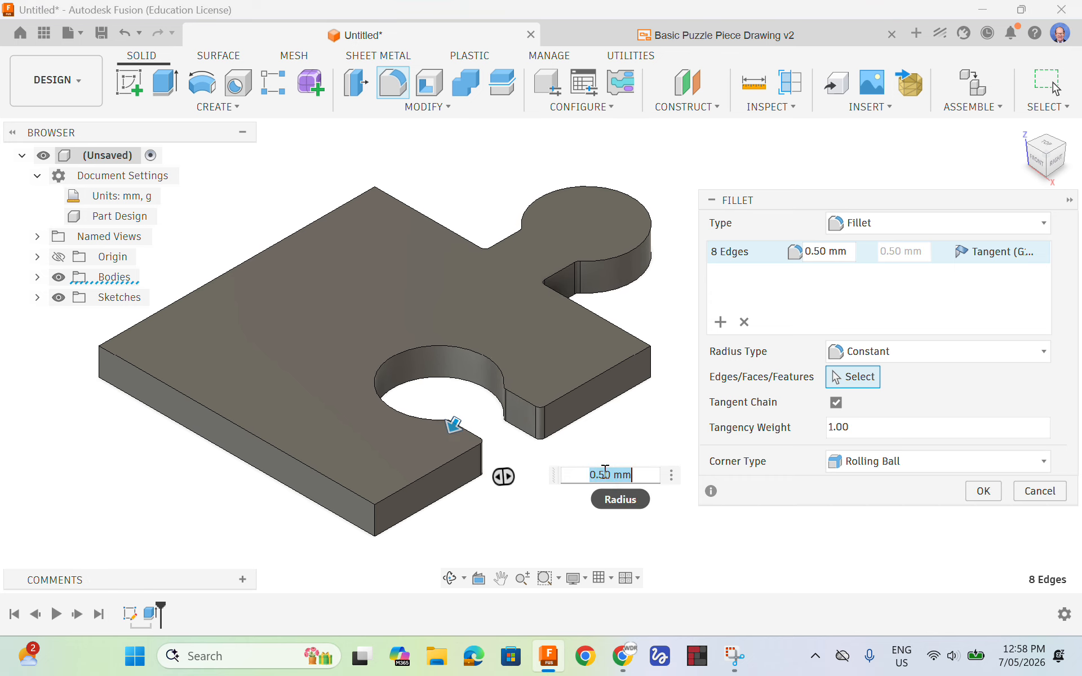
key(BackSpace)
text(2)
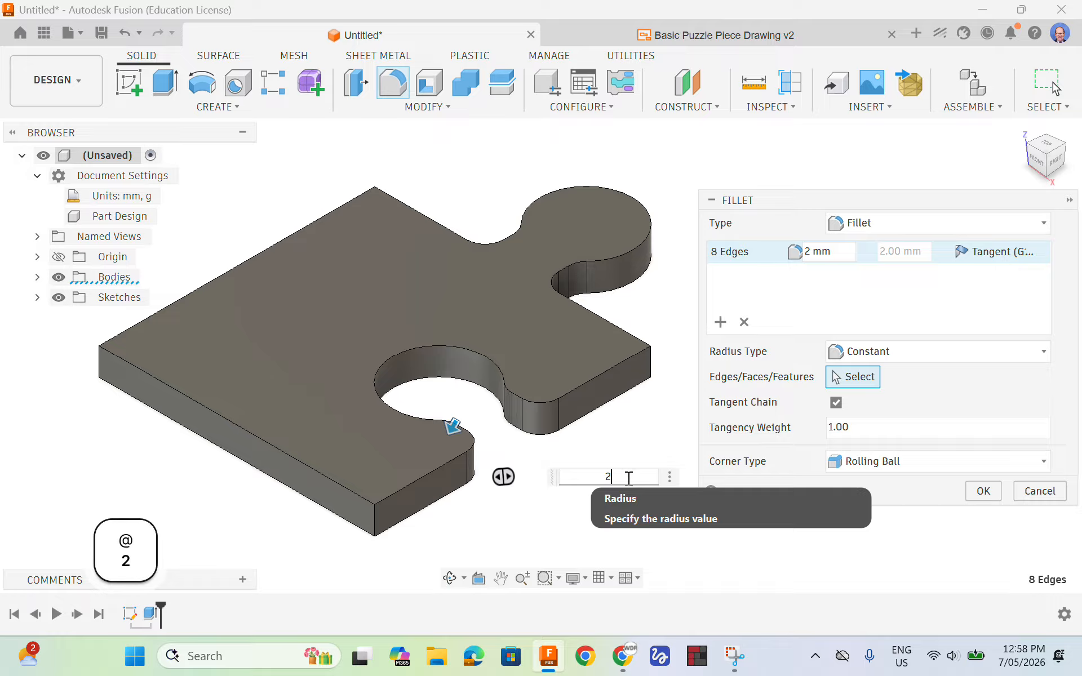
click(983, 491)
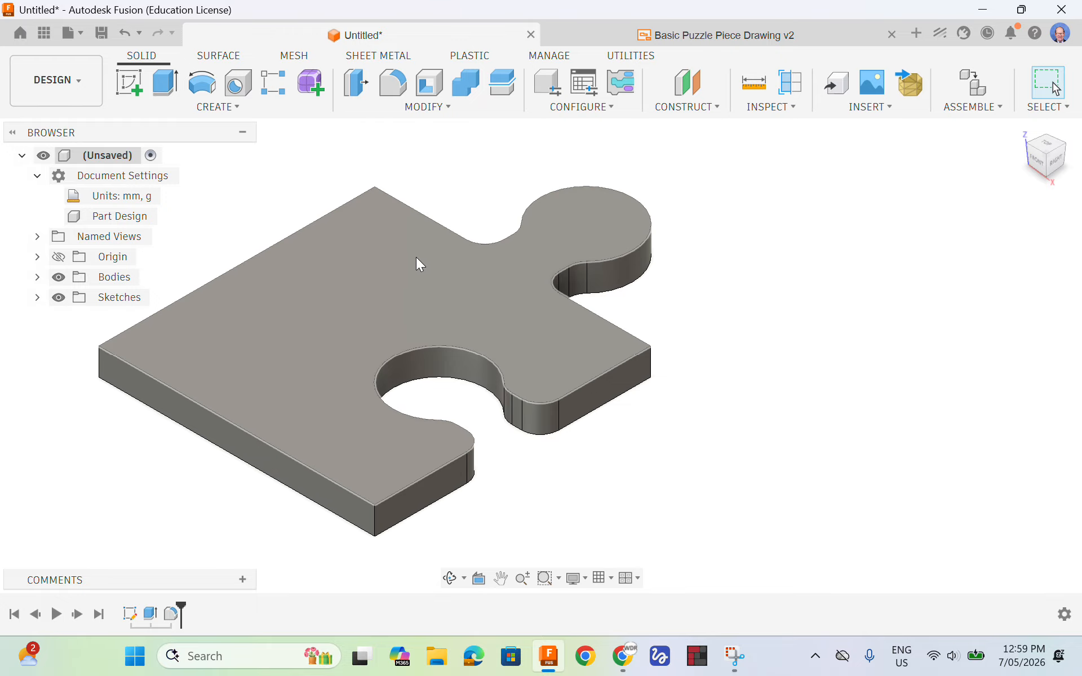
Save the design as "Puzzle Piece Training" in the Training folder of the FRC project
click(104, 32)
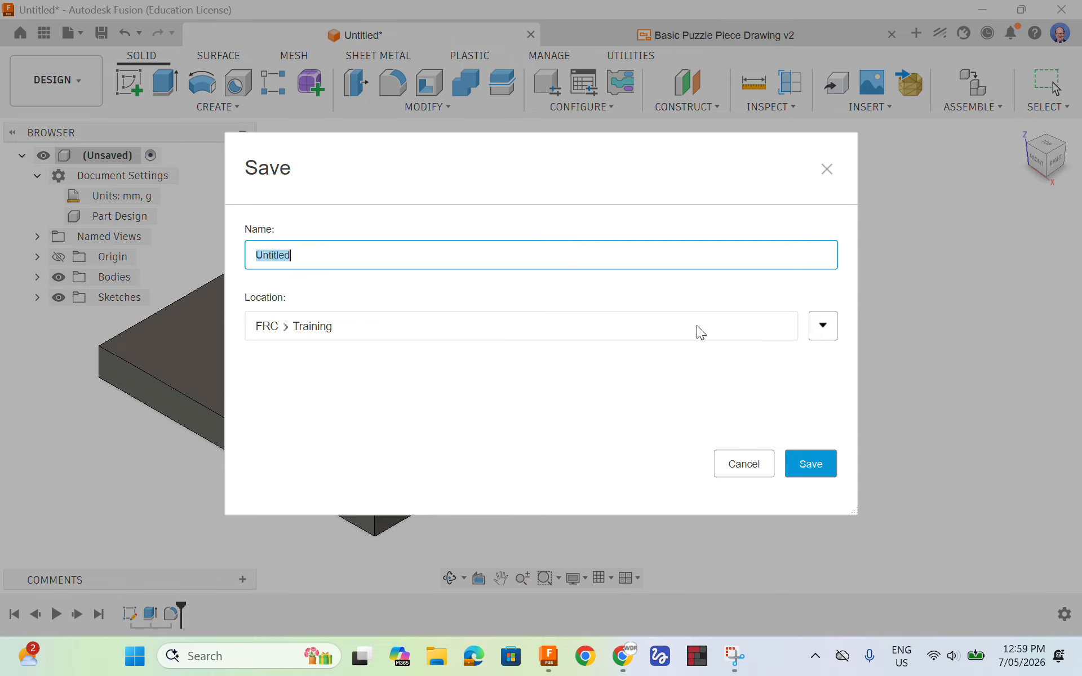
click(822, 326)
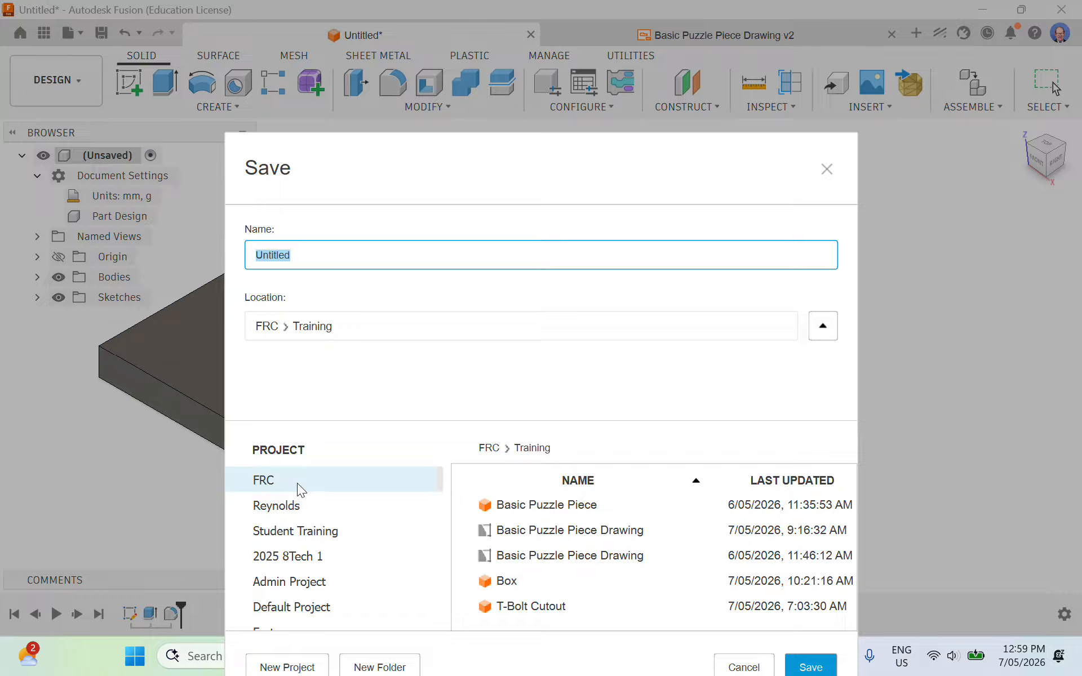
click(494, 450)
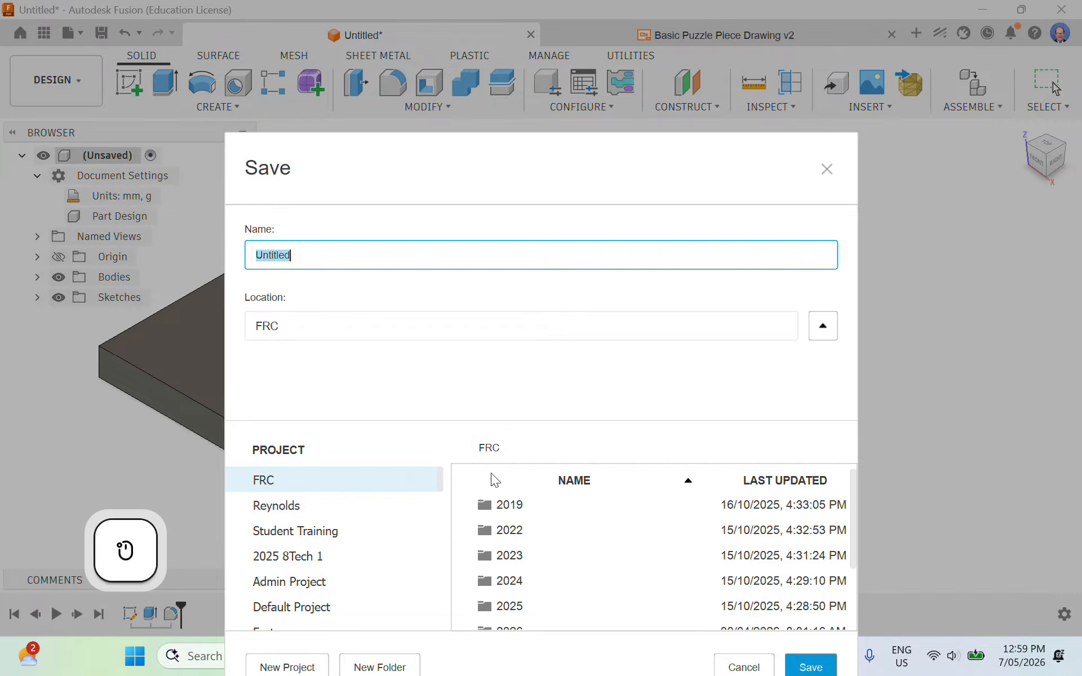
scroll(491, 480, down, 2)
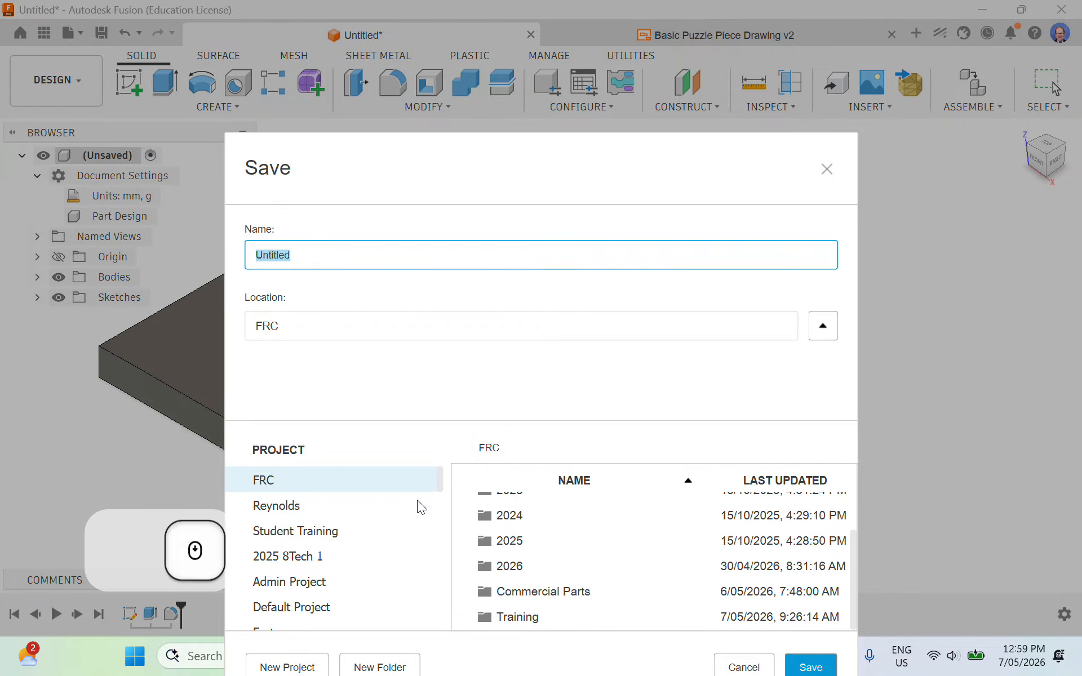
double_click(516, 617)
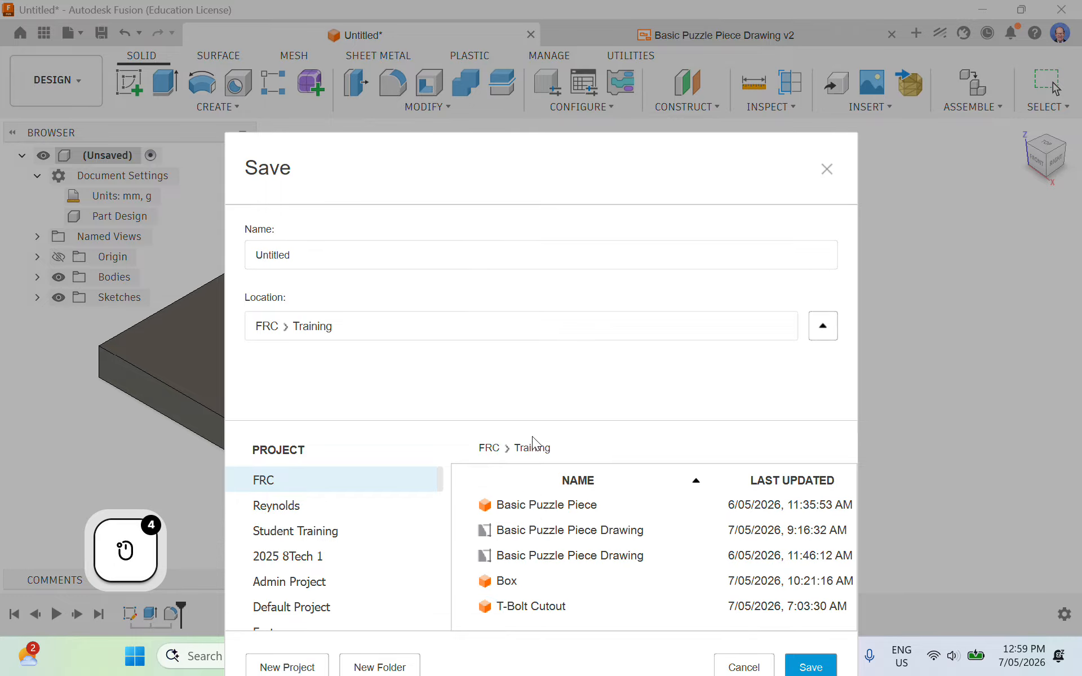
click(328, 256)
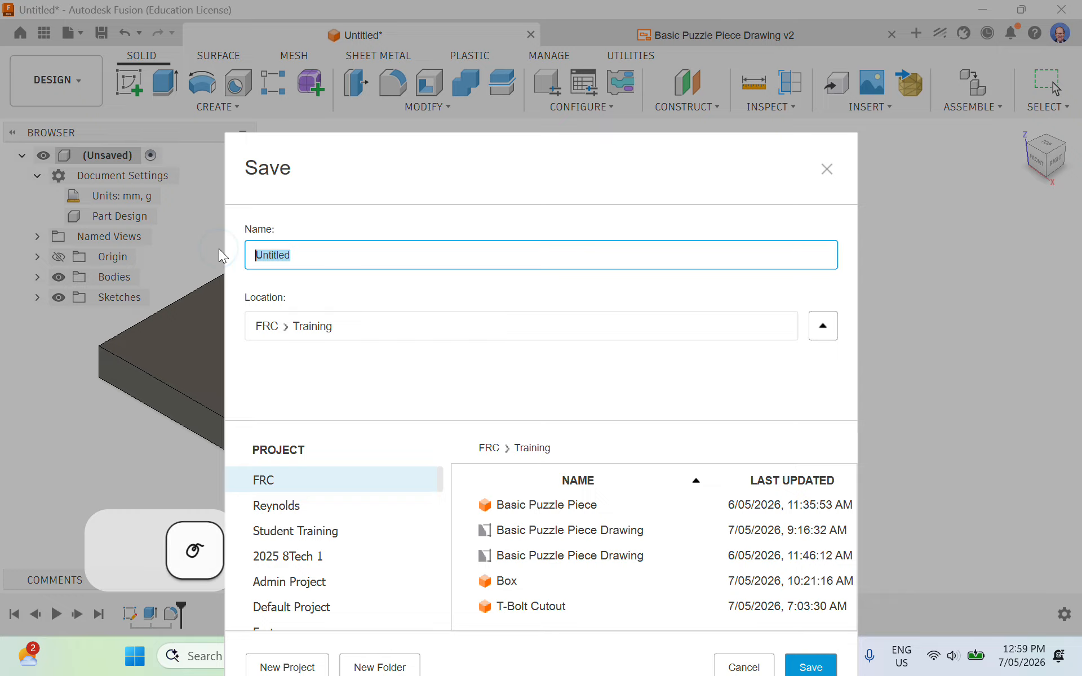
text(Puz)
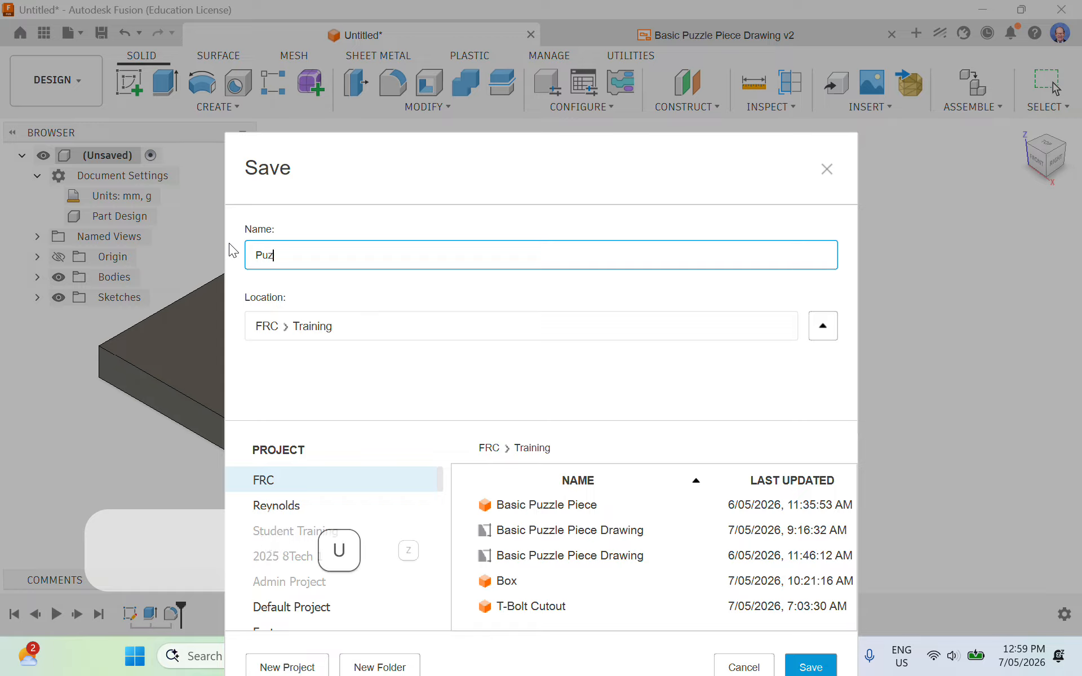
text(zle Pie)
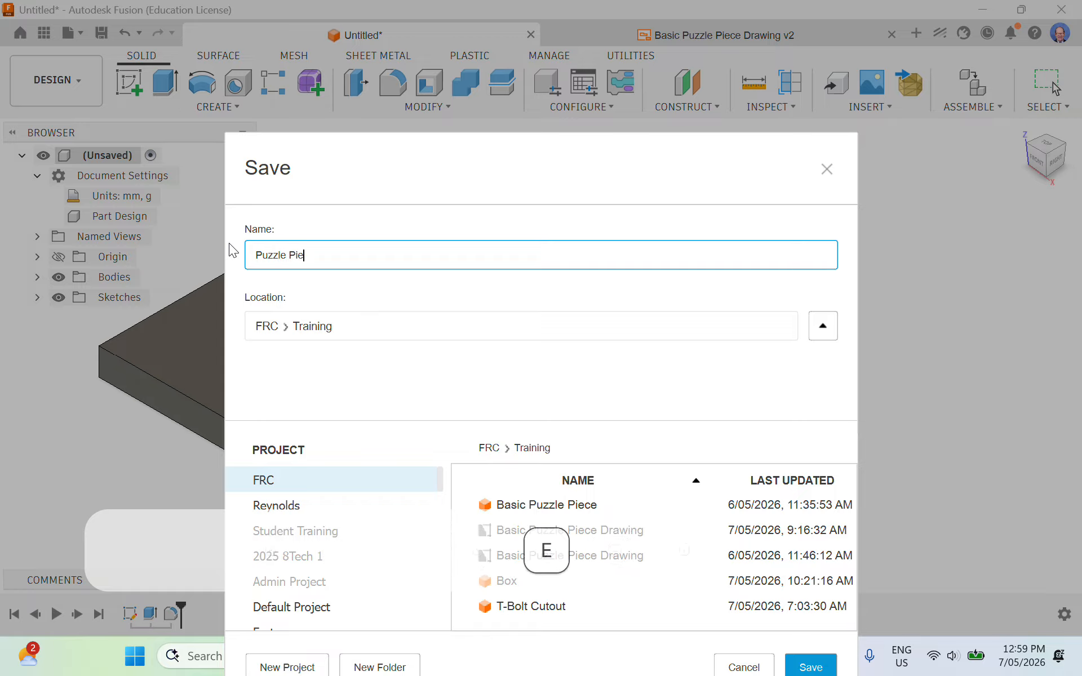
text(ce Training)
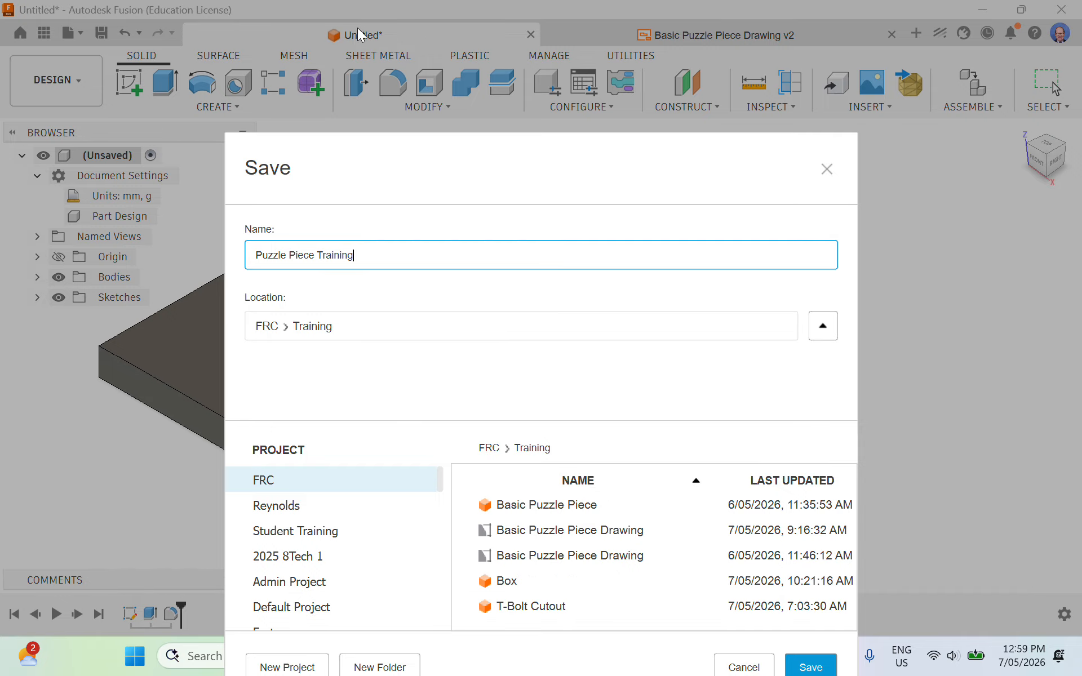
click(812, 667)
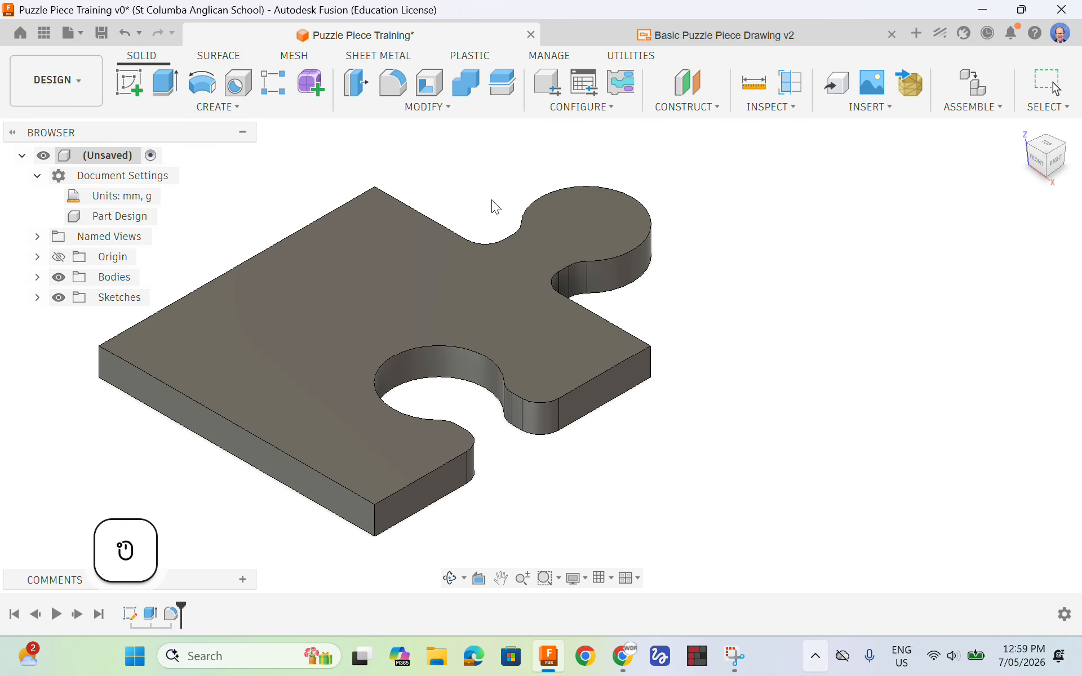